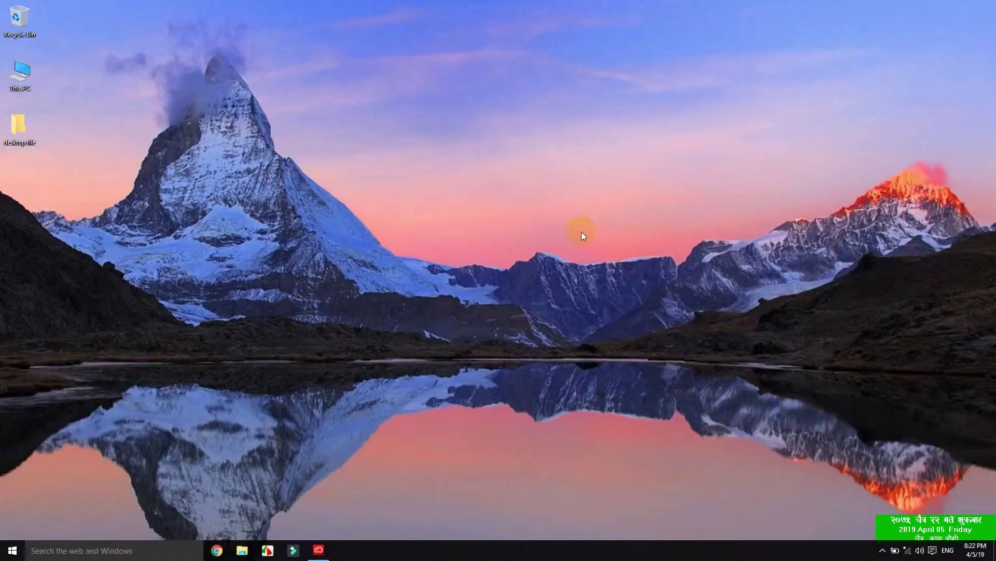
- Launch Adobe Illustrator CC from the Windows 10 Start menu
left_click(13, 551)
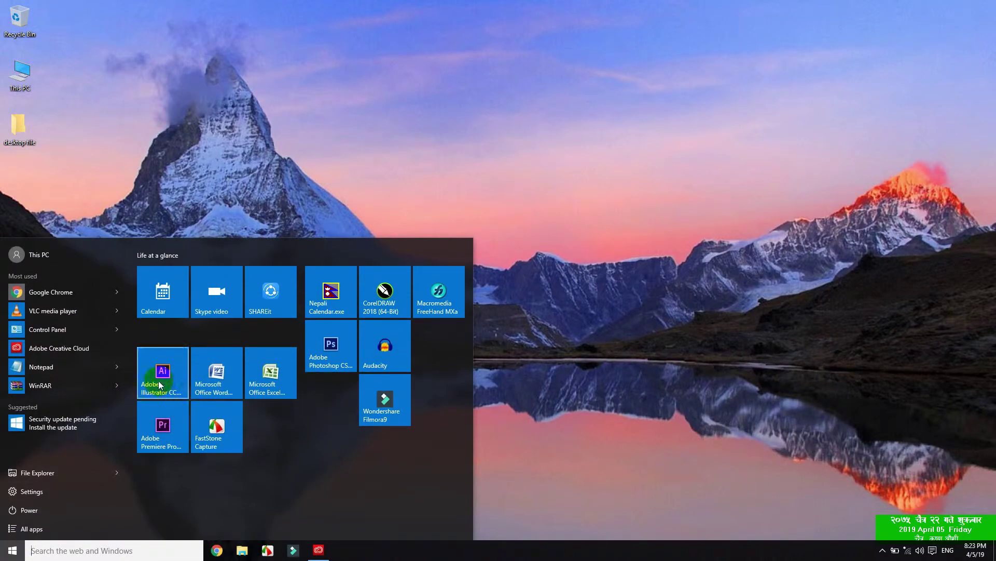
left_click(160, 383)
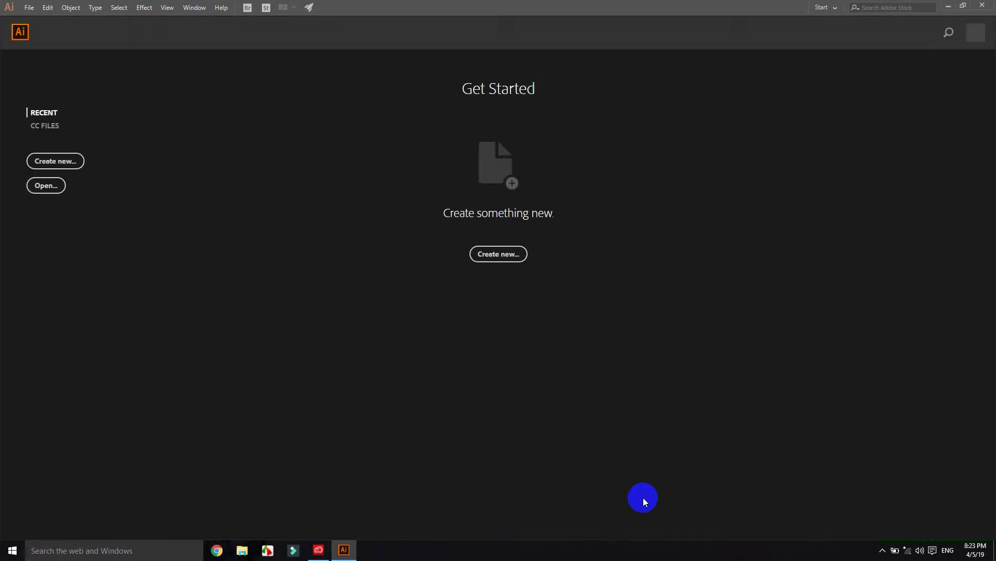
- Create a blank A4 portrait document (595.28 x 841.89 pt) with one artboard
left_click(501, 257)
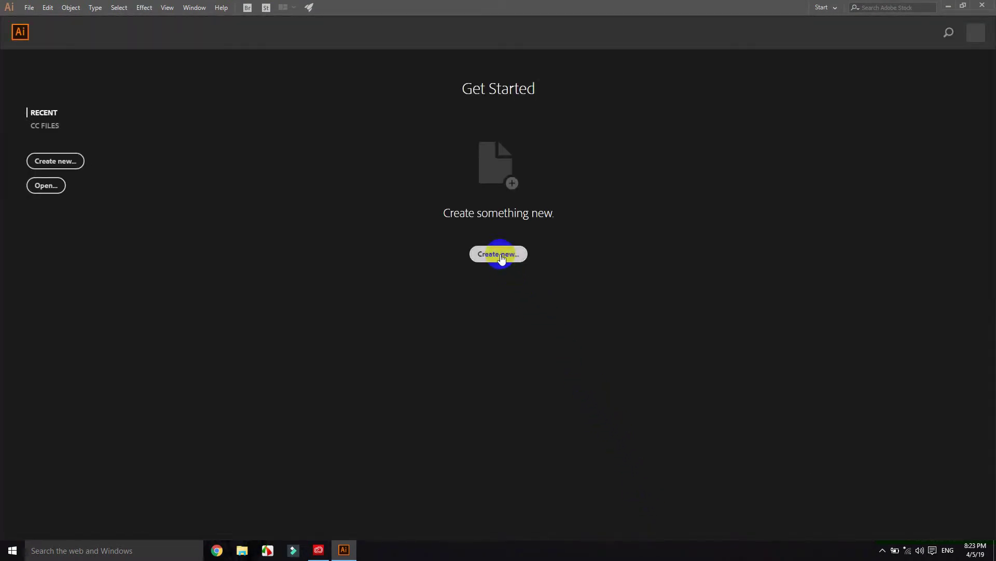
left_click(60, 163)
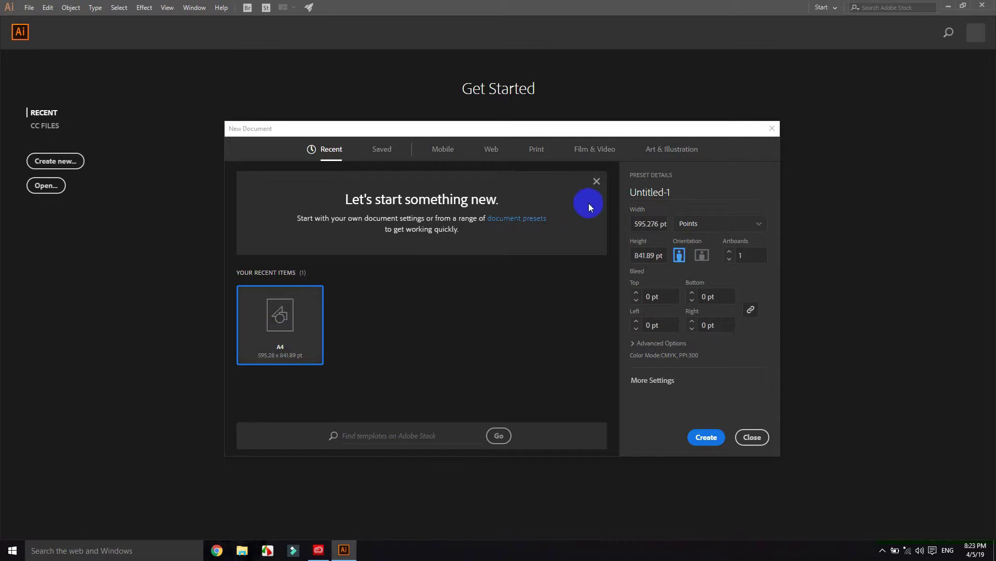
left_click(596, 183)
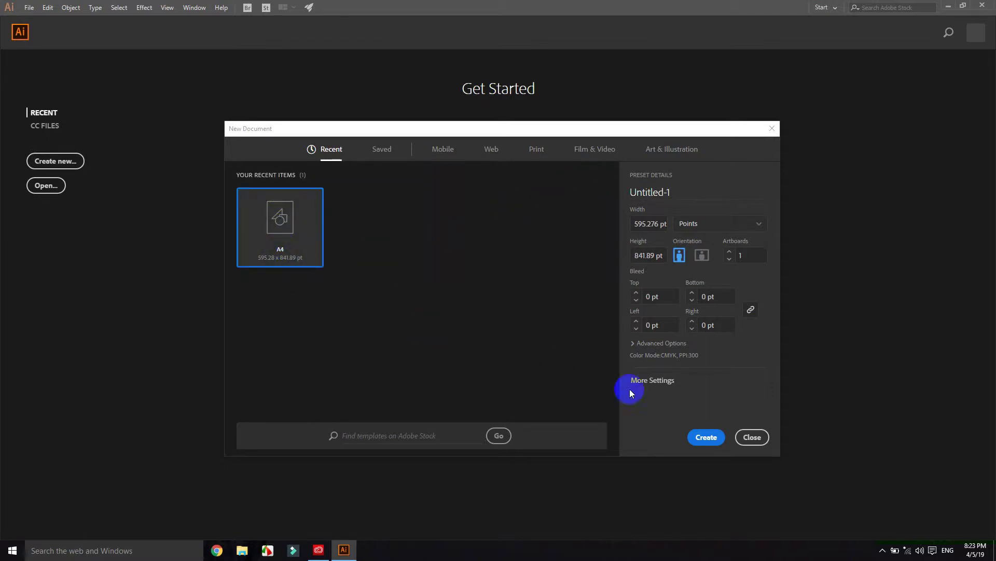
left_click(706, 437)
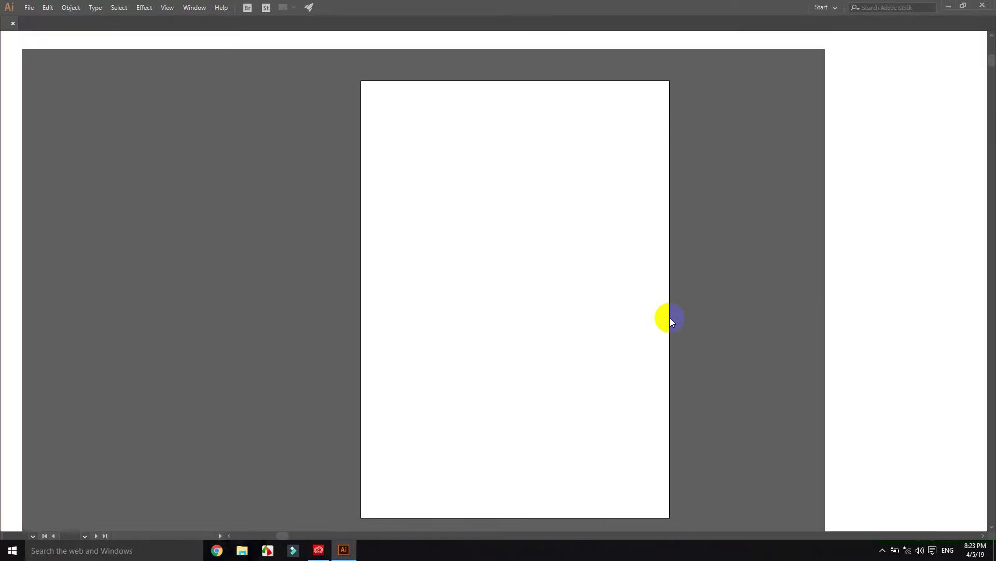
- Pan and zoom the empty artboard to 150%, then switch to the Polygon Tool
key("space")
mouse_move(572, 231)
left_mouse_down()
mouse_move(425, 238)
mouse_move(433, 222)
left_mouse_up()
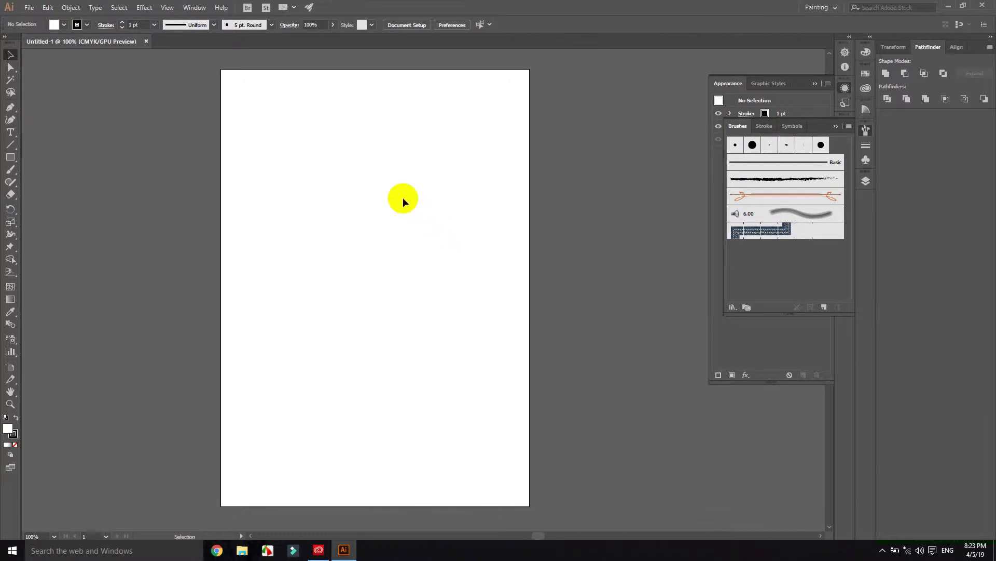
scroll(371, 182, "up", 1)
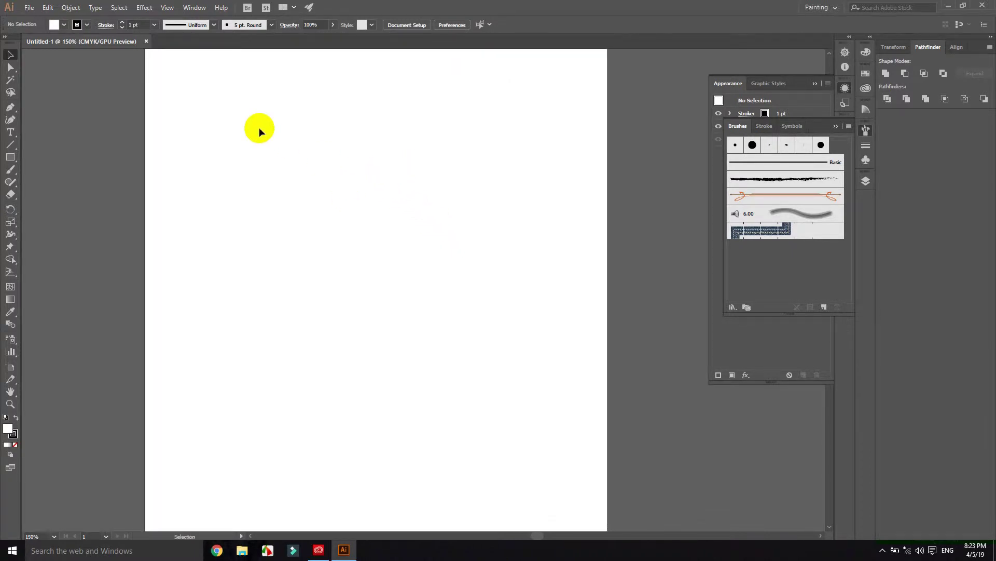
left_click(50, 160)
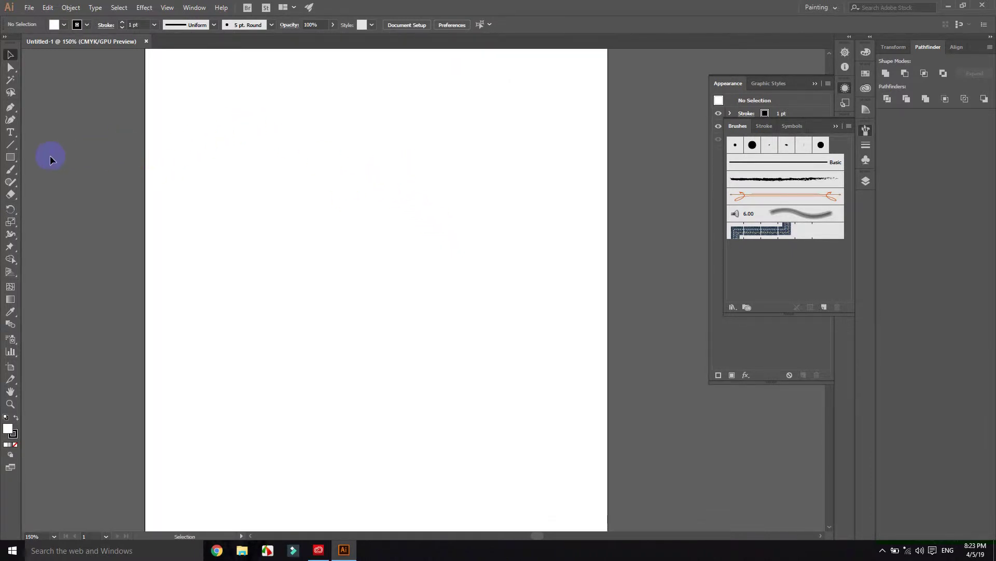
left_click(13, 160)
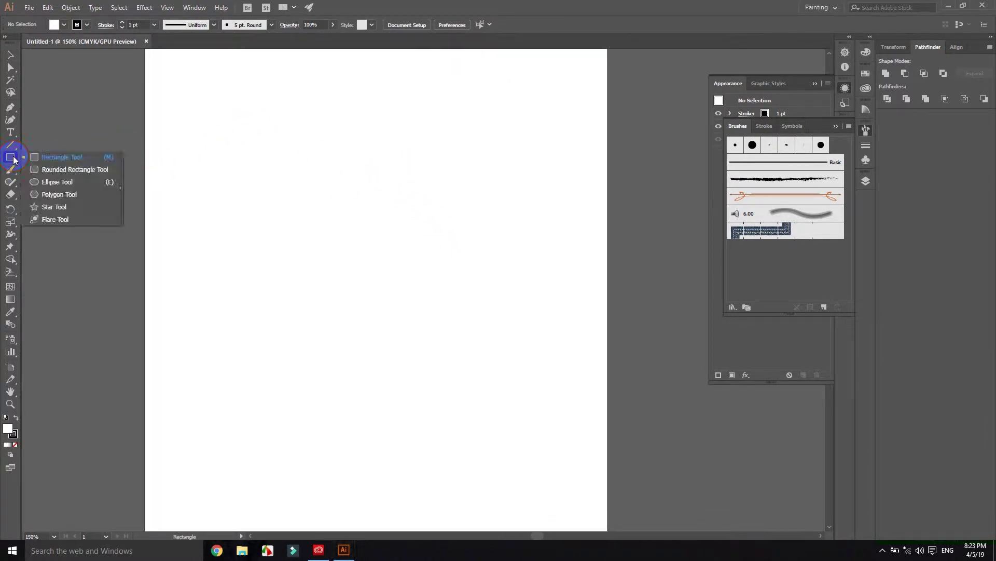
left_click(41, 195)
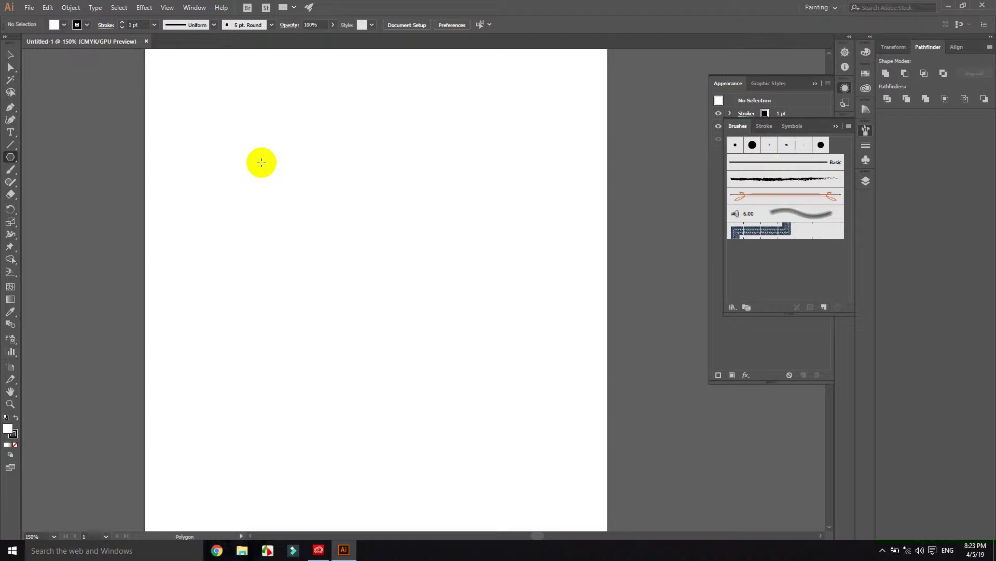
- Draw a hexagon and move it toward the centre of the page
left_click_drag(291, 164, 343, 249)
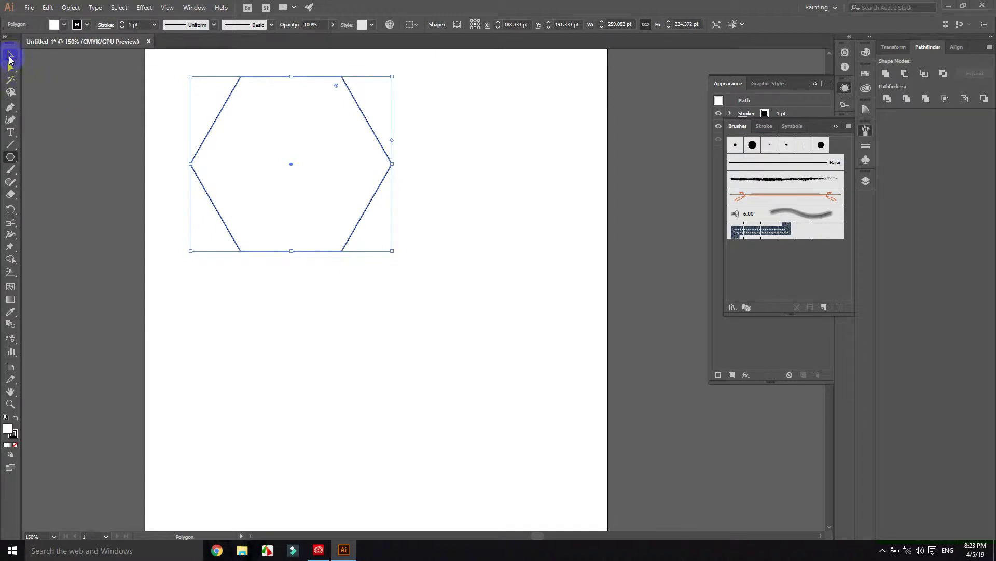
left_click(11, 56)
left_click_drag(336, 252, 425, 337)
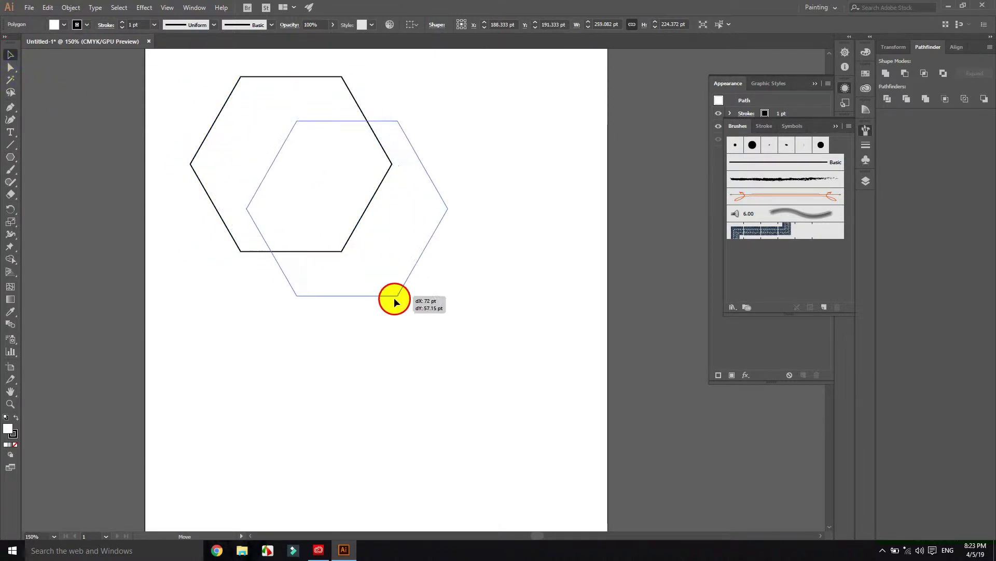
left_click(540, 311)
- Round the hexagon's corners to roughly 31 pt radius
left_click(479, 260)
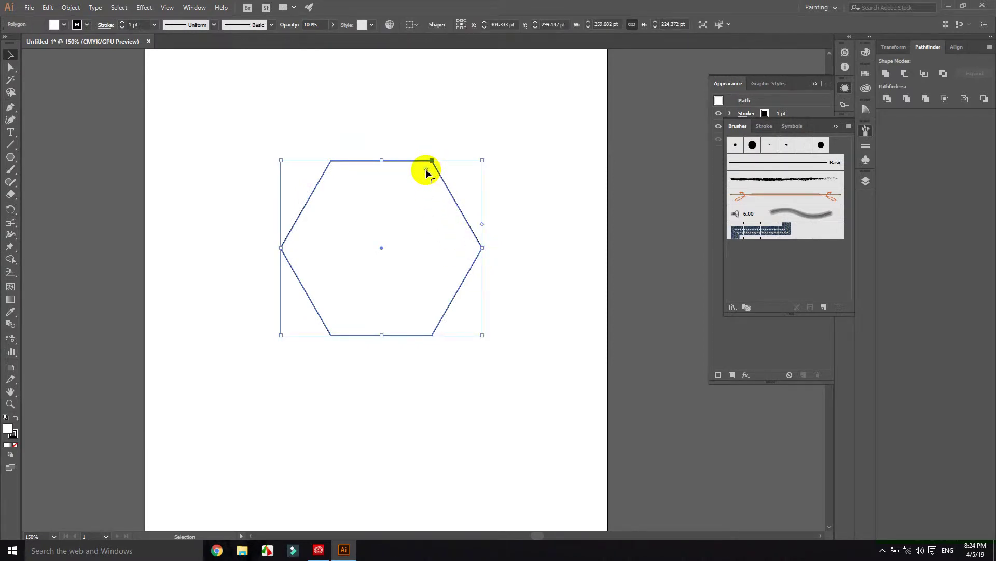
left_click_drag(426, 172, 423, 178)
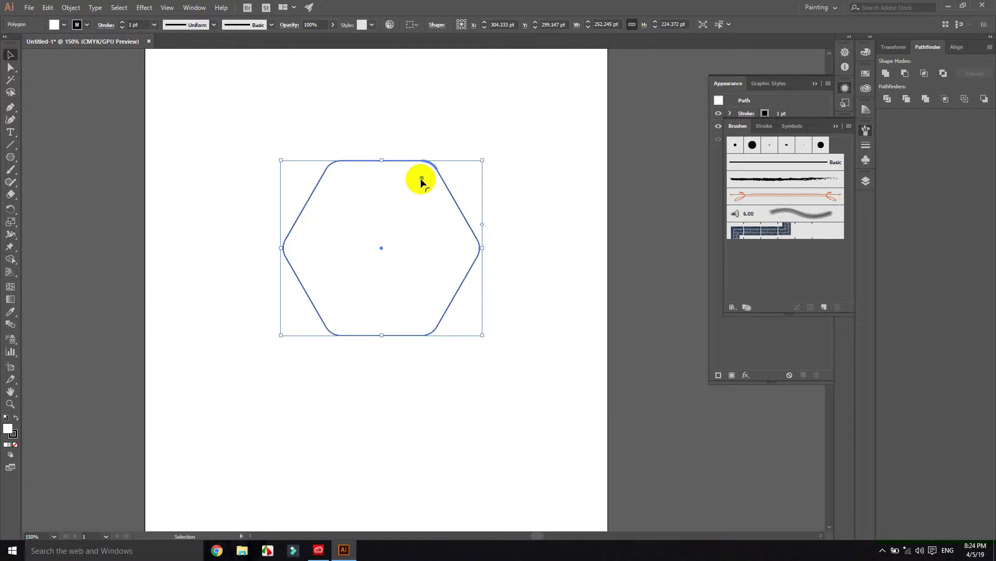
left_click_drag(422, 177, 418, 184)
- Alt-drag a copy of the hexagon, scale it down, and place it over the original
left_click(455, 129)
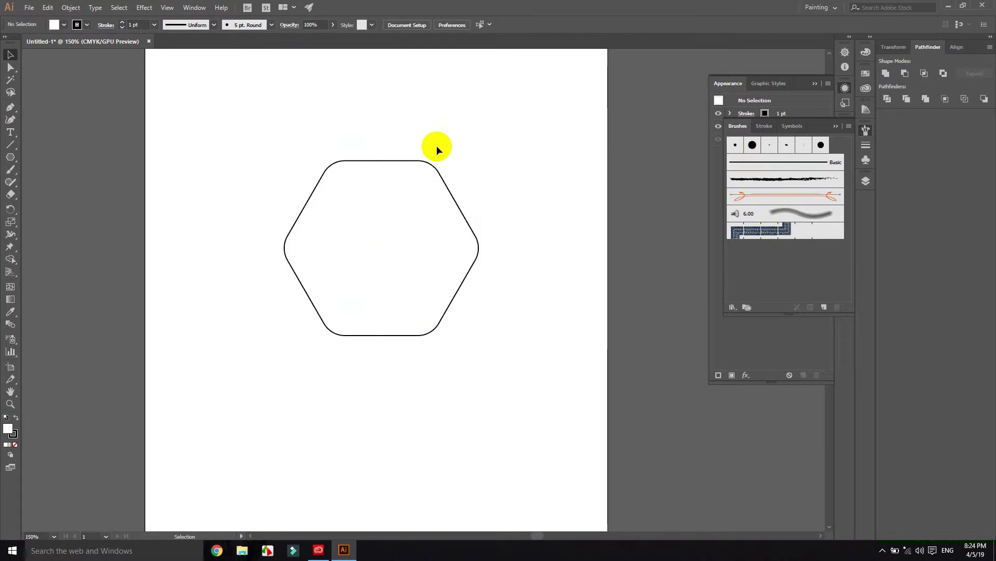
left_click(422, 161)
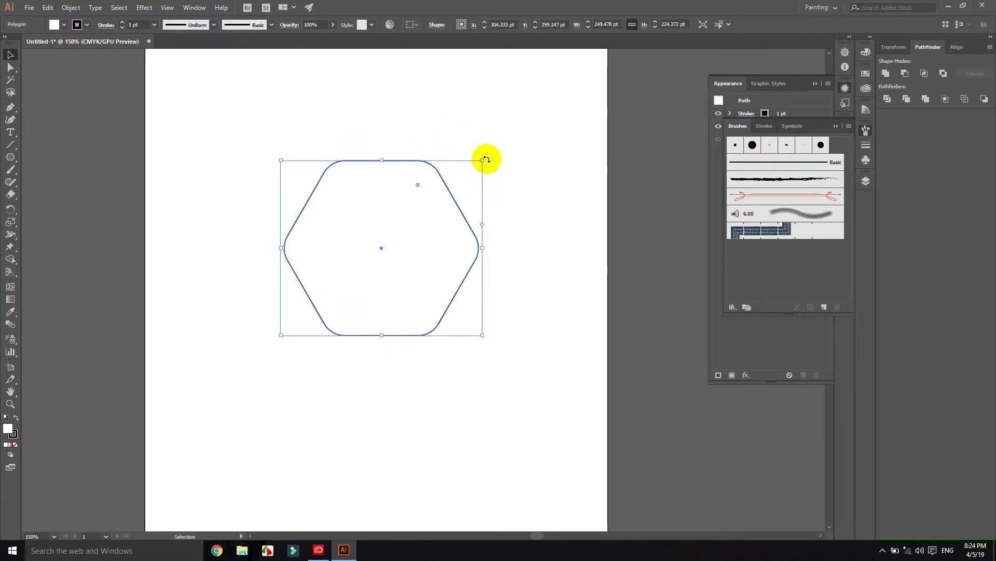
left_click(400, 141)
left_click(412, 171)
left_click(429, 134)
left_click(447, 307)
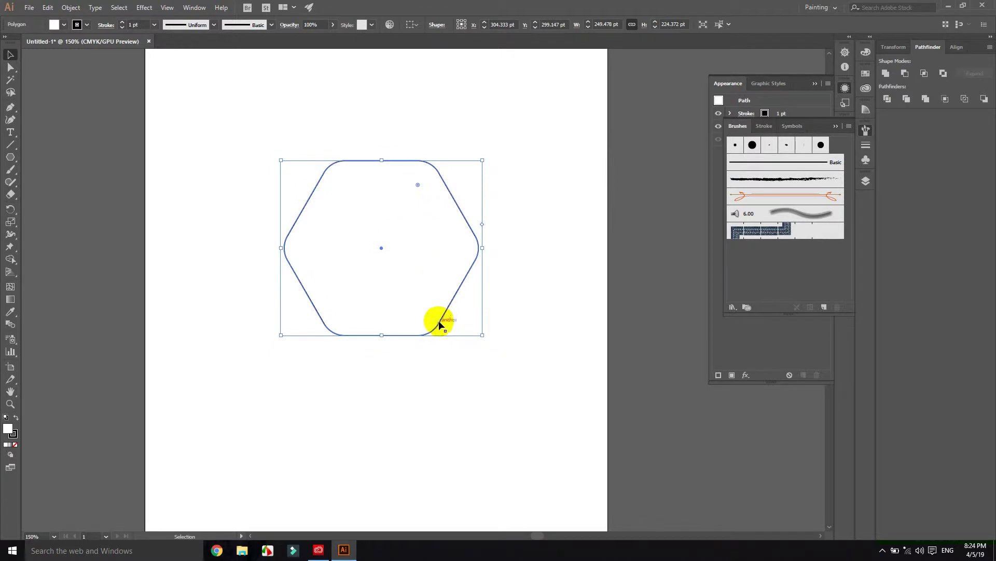
left_click_drag(440, 324, 427, 286)
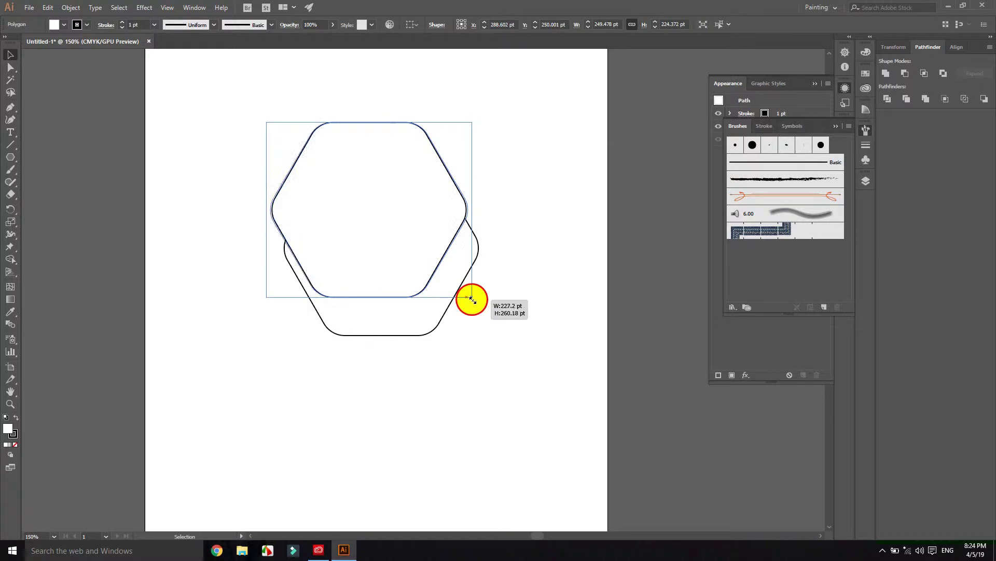
left_click_drag(471, 297, 455, 283)
left_click_drag(431, 248, 441, 288)
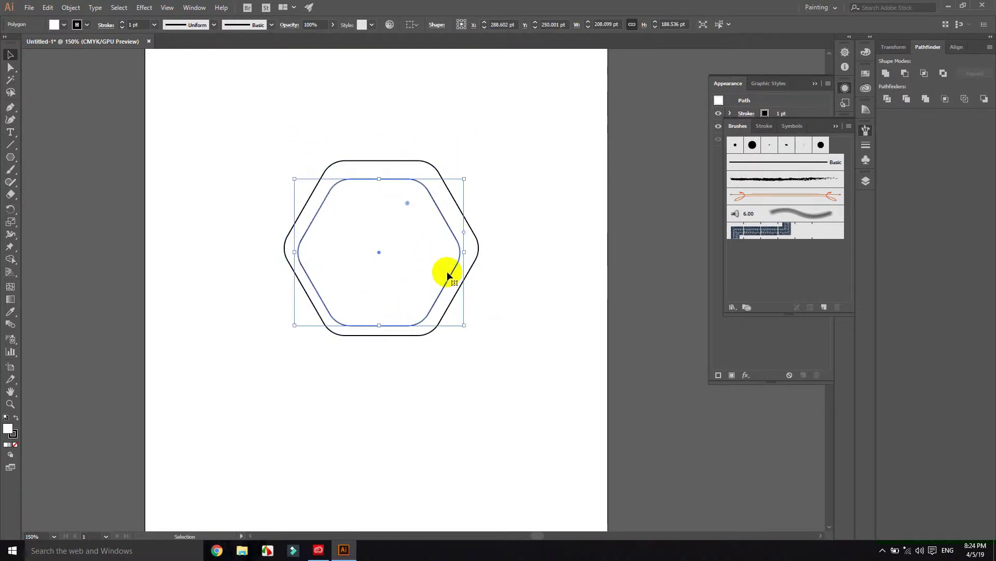
- Align both hexagons horizontally and vertically centred, then shrink the inner one further
left_click_drag(215, 103, 500, 382)
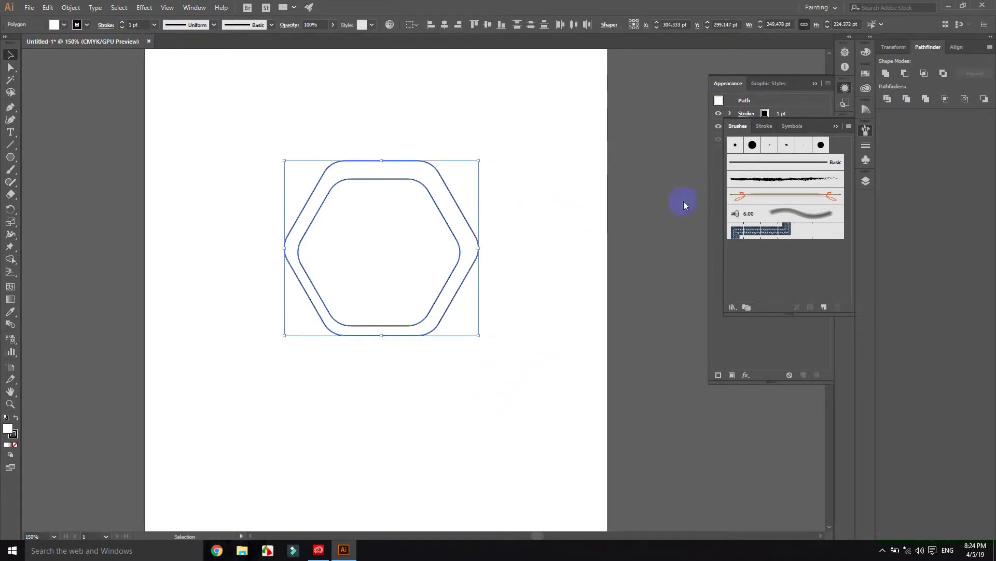
left_click(955, 48)
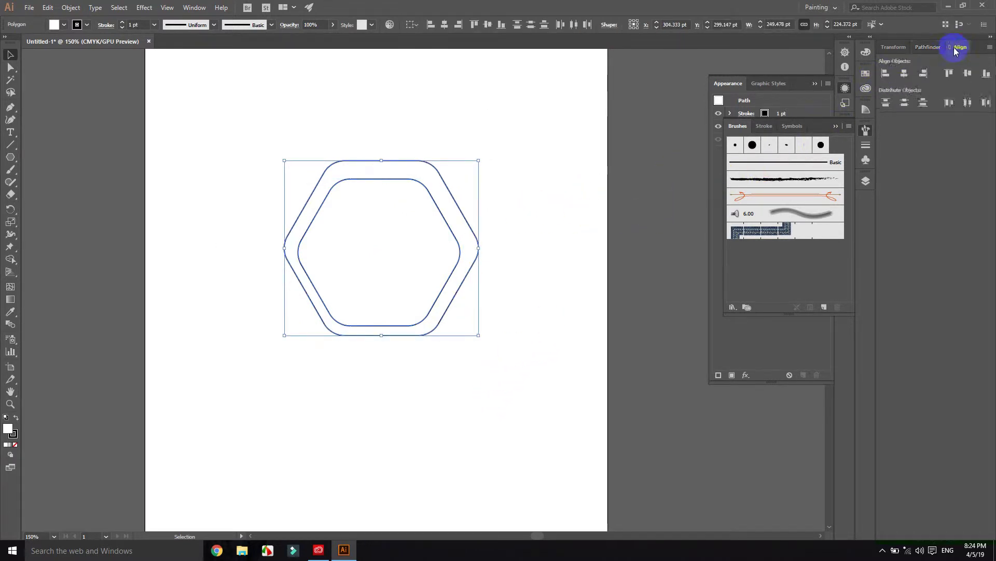
left_click(905, 74)
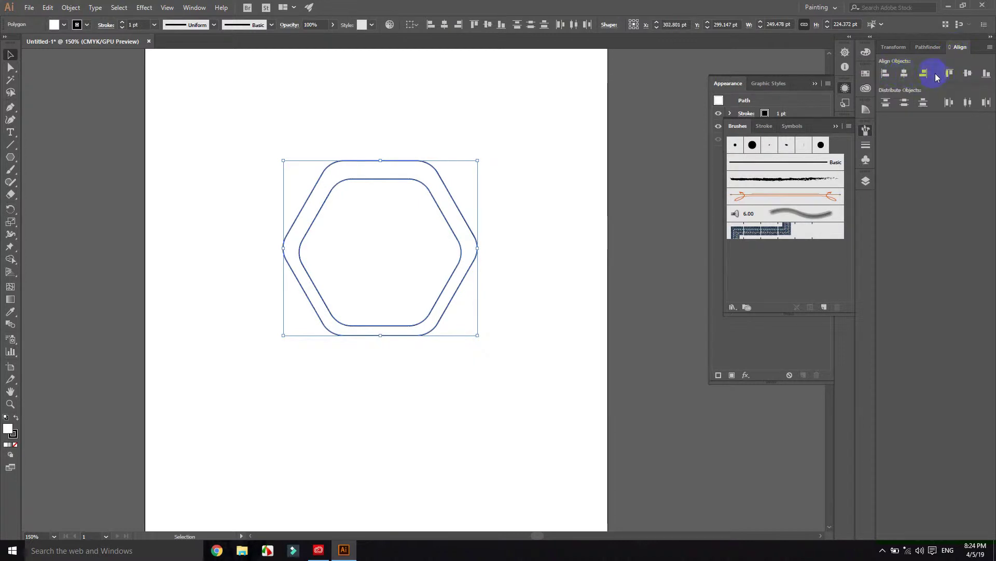
left_click(968, 73)
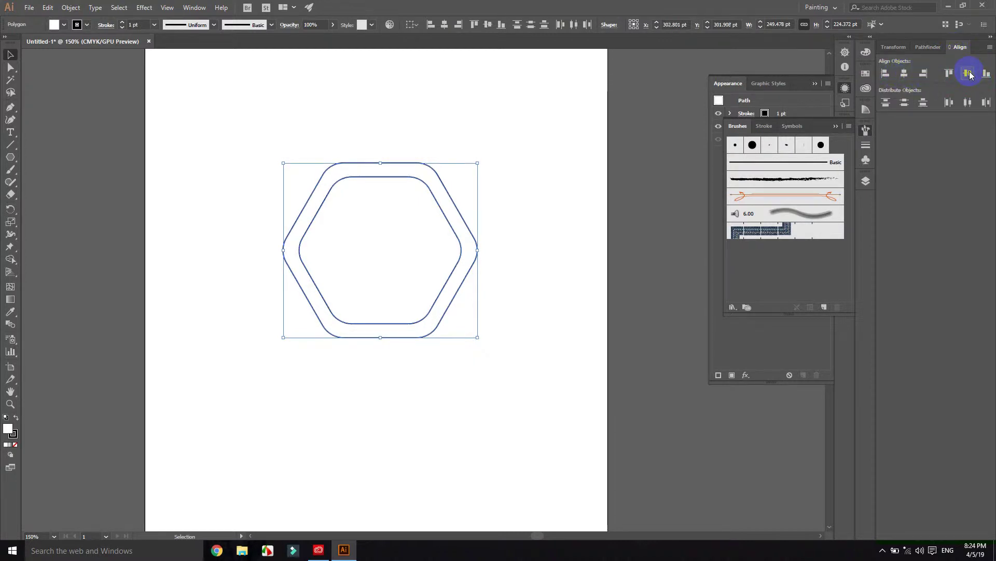
left_click(545, 162)
left_click(423, 178)
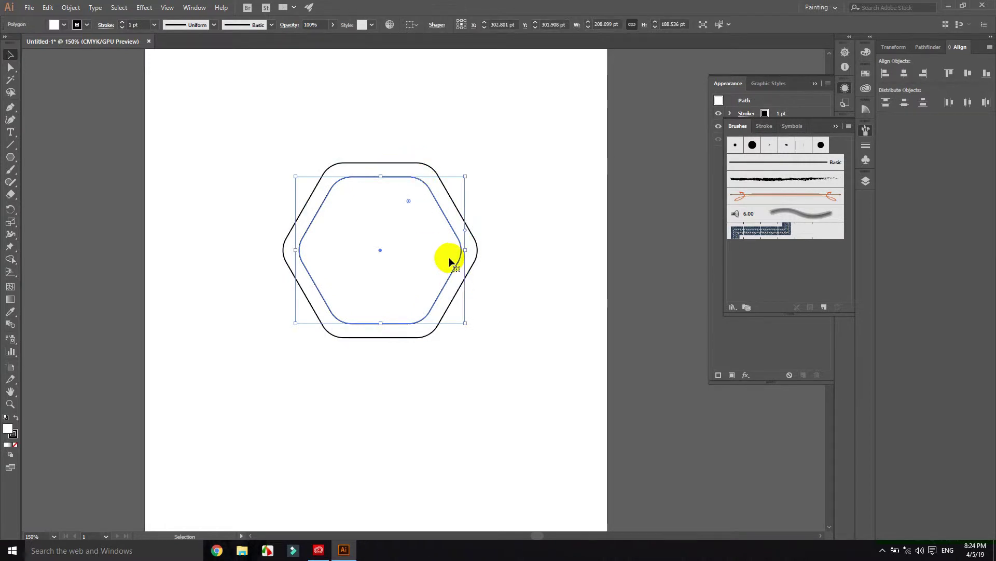
left_click_drag(468, 324, 462, 317)
- Sharpen the inner hexagon's corners to about 4.9 pt radius
left_click(523, 278)
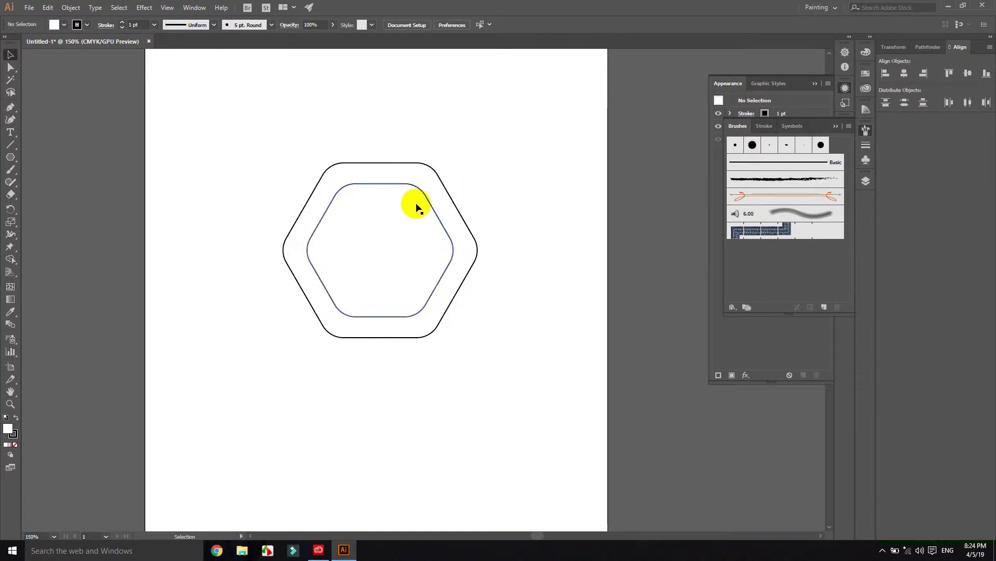
left_click(407, 187)
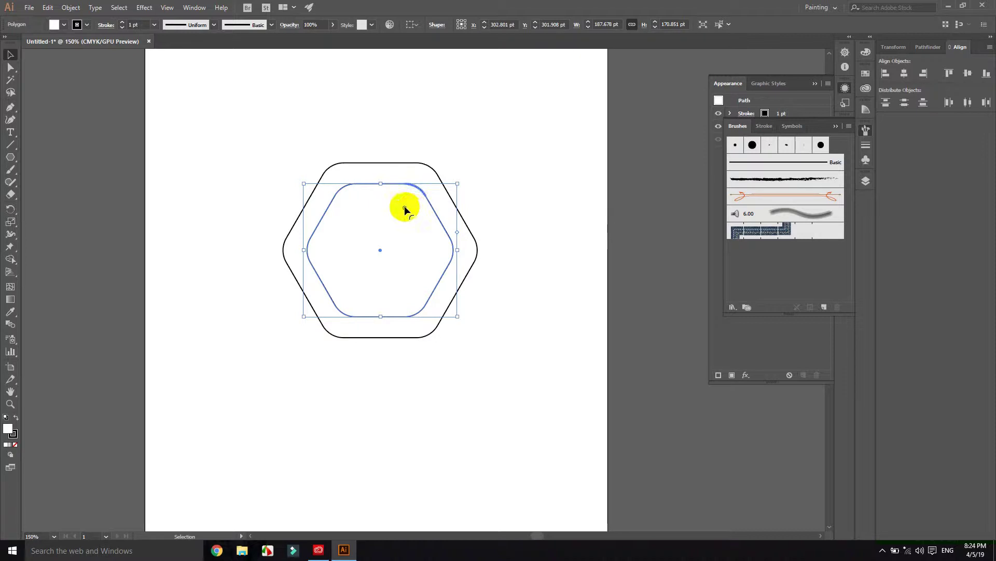
left_click_drag(404, 207, 451, 188)
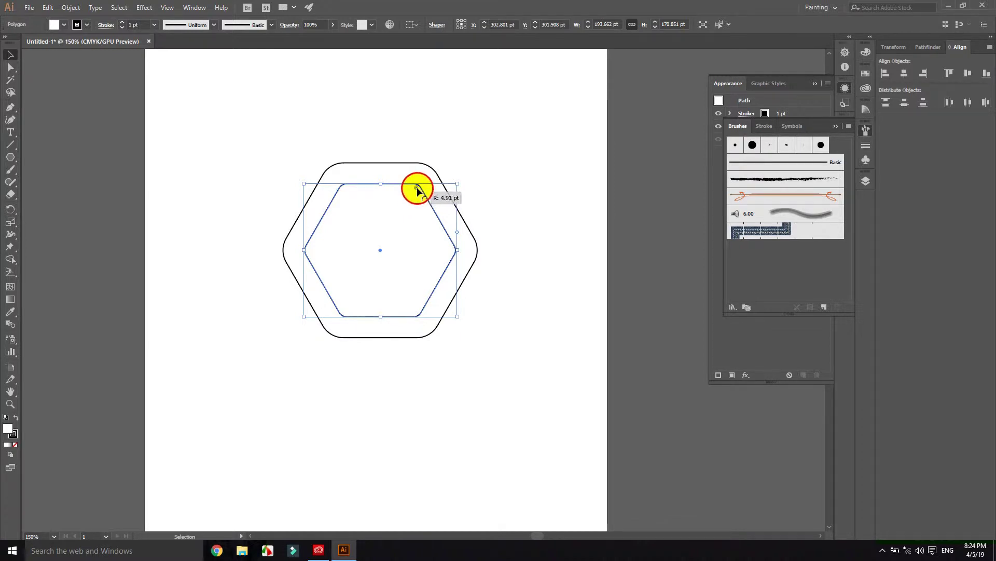
left_click(499, 182)
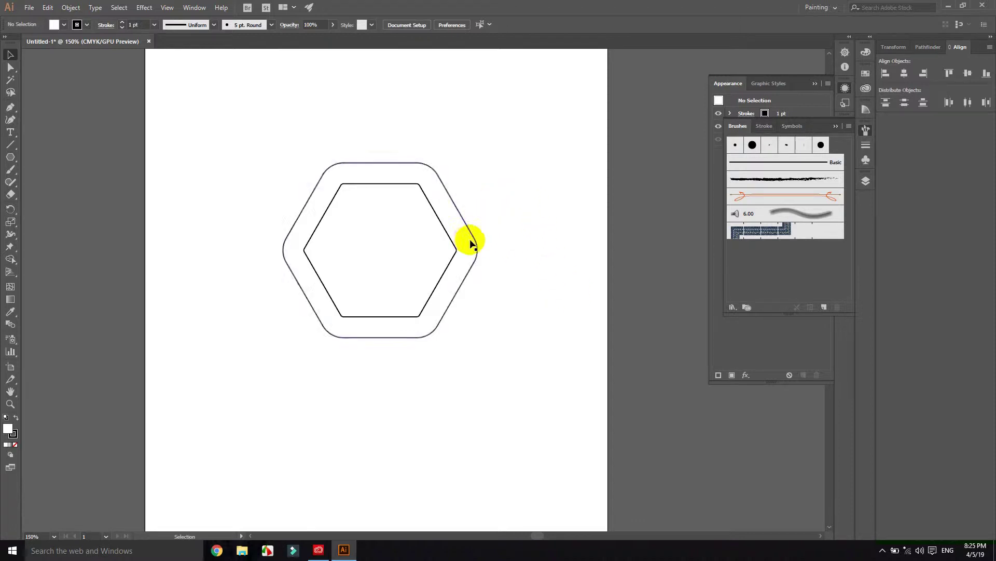
- Draw cut lines across the border: left diagonal, bottom horizontal, and top-right
left_click(12, 147)
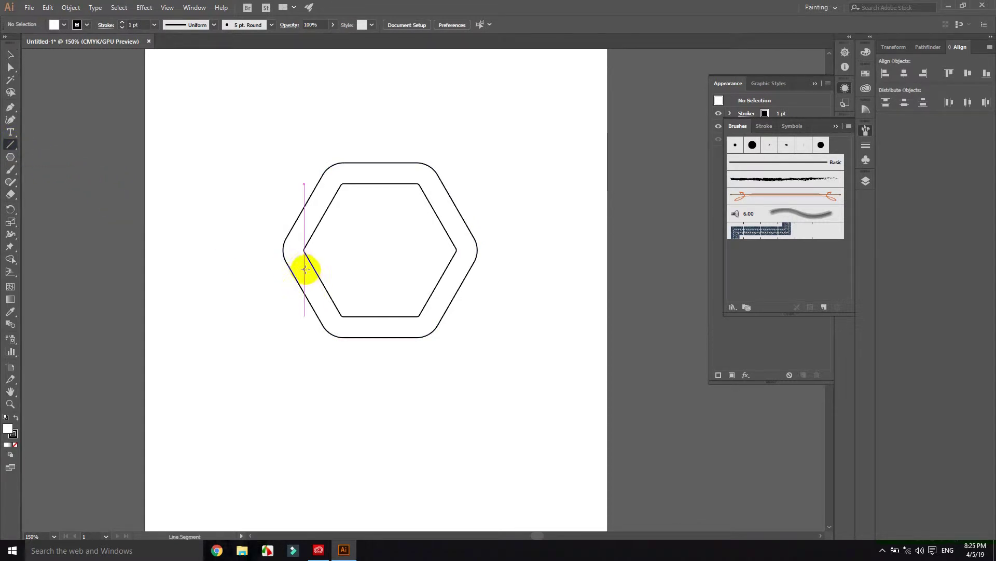
scroll(302, 261, "up", 2)
scroll(302, 261, "up", 1)
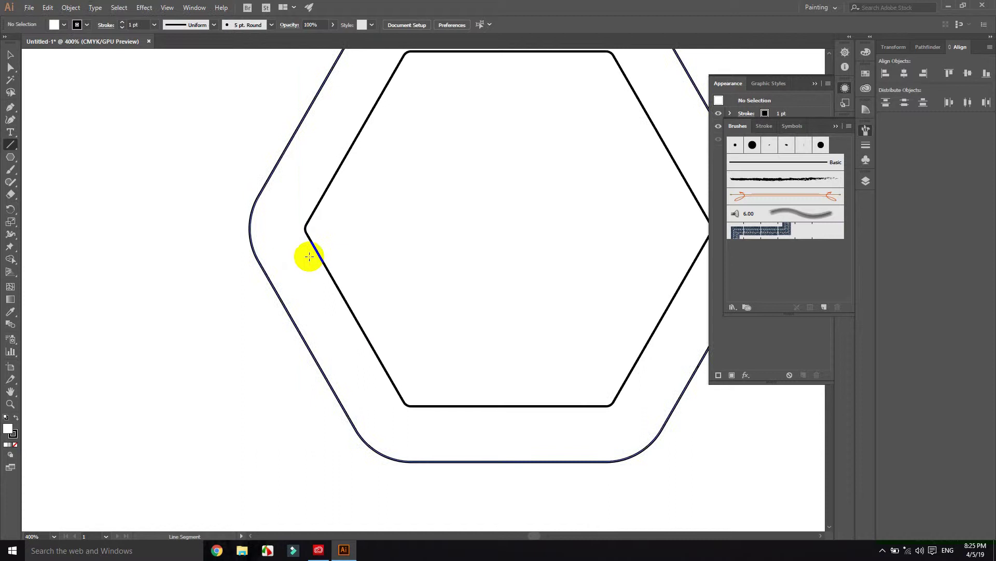
left_click_drag(320, 202, 260, 301)
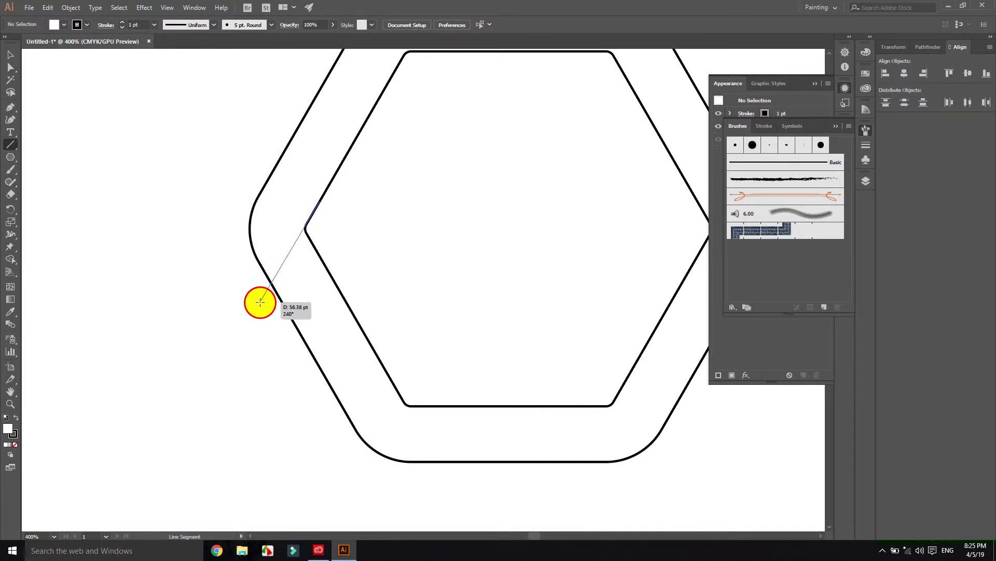
left_click_drag(260, 302, 260, 303)
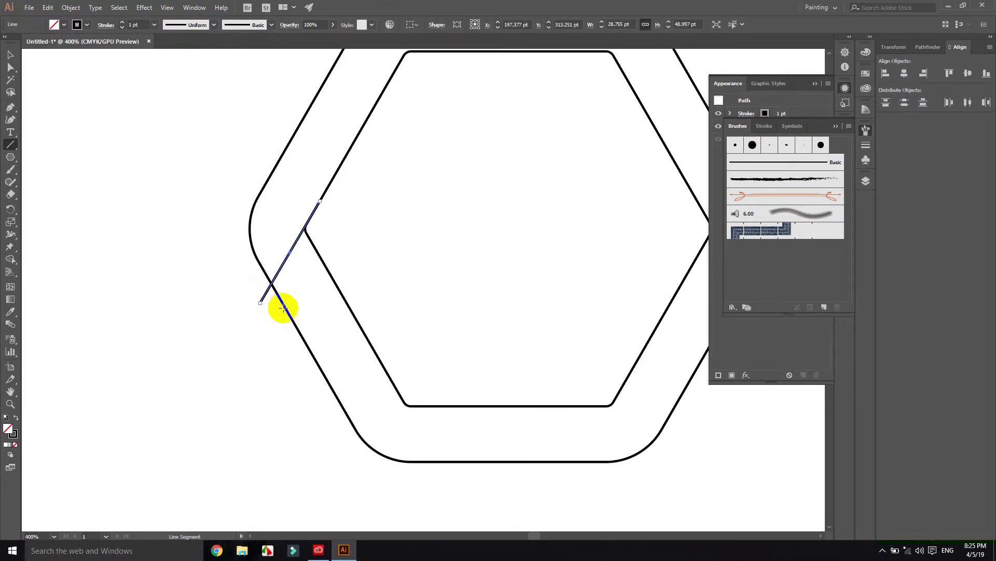
mouse_move(481, 306)
left_mouse_down()
mouse_move(257, 321)
mouse_move(326, 309)
mouse_move(305, 339)
mouse_move(310, 289)
left_mouse_up()
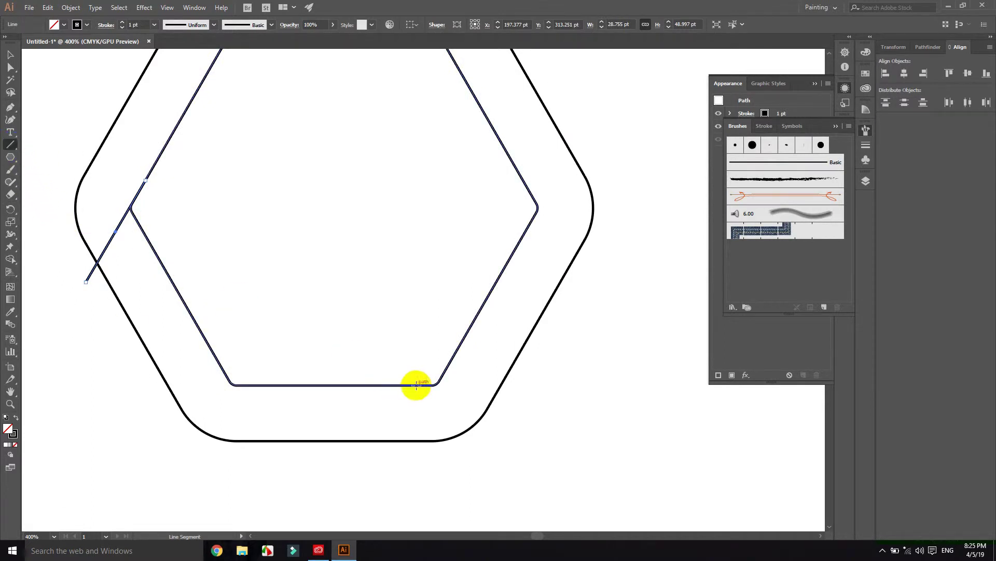
left_click_drag(405, 385, 527, 390)
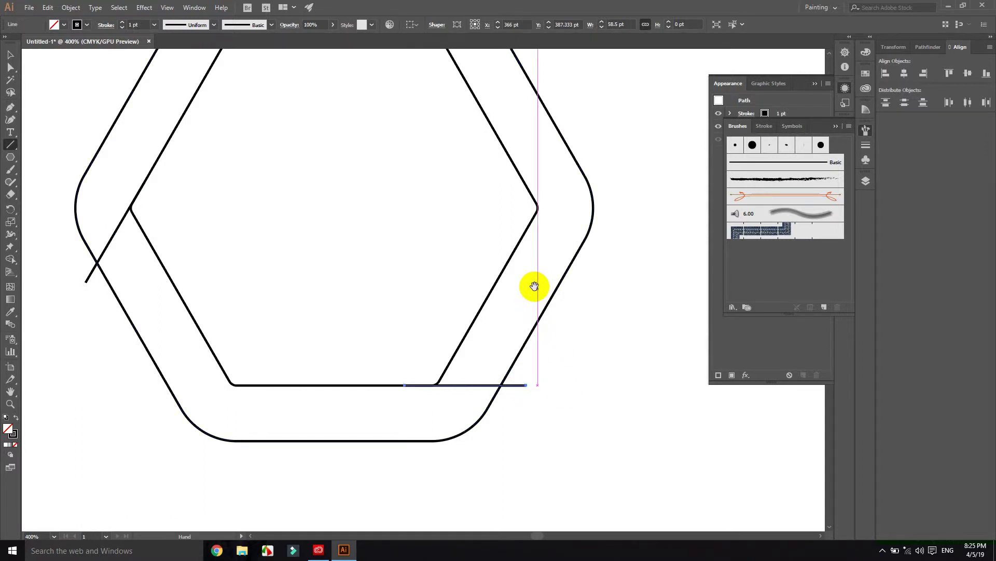
left_click_drag(550, 249, 533, 356)
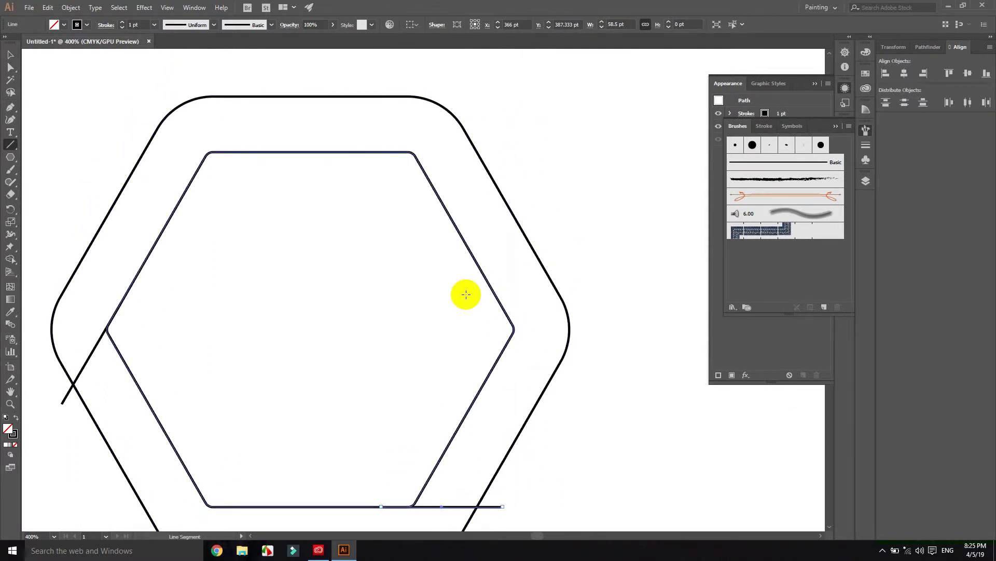
left_click_drag(435, 194, 368, 73)
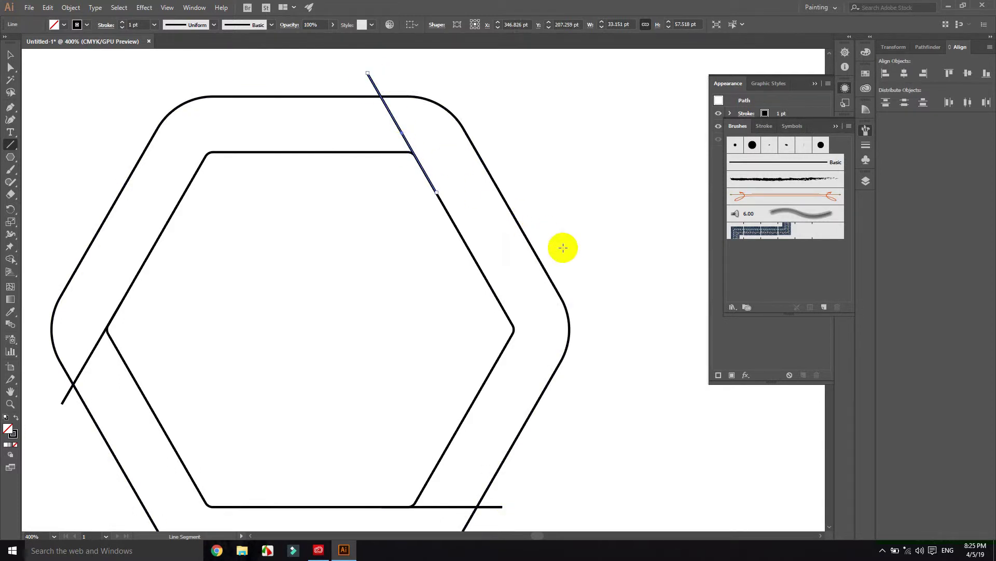
- Round the inner hexagon's corners to about 2.19 pt and marquee-select all shapes
key("v")
left_click(289, 204)
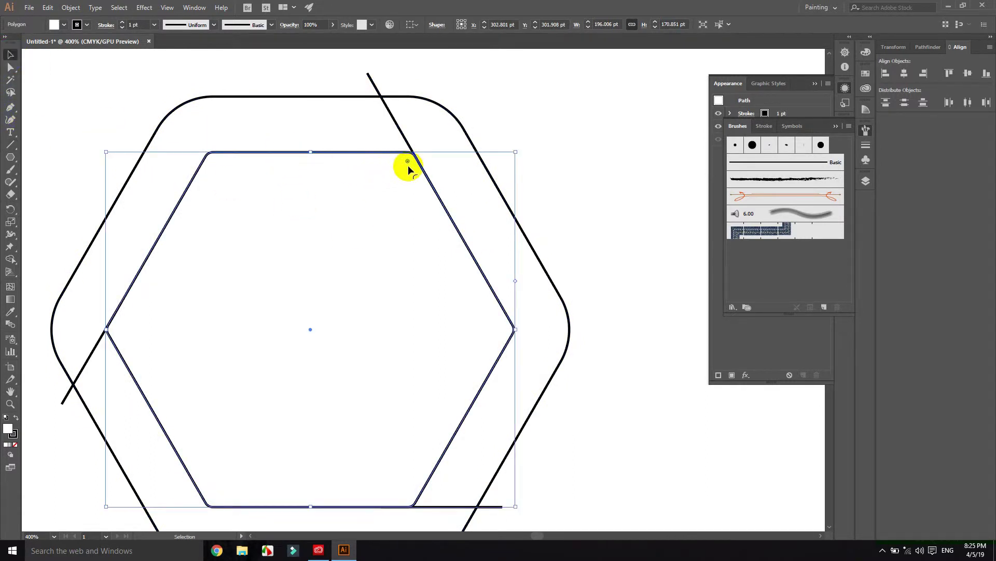
left_click_drag(408, 163, 410, 159)
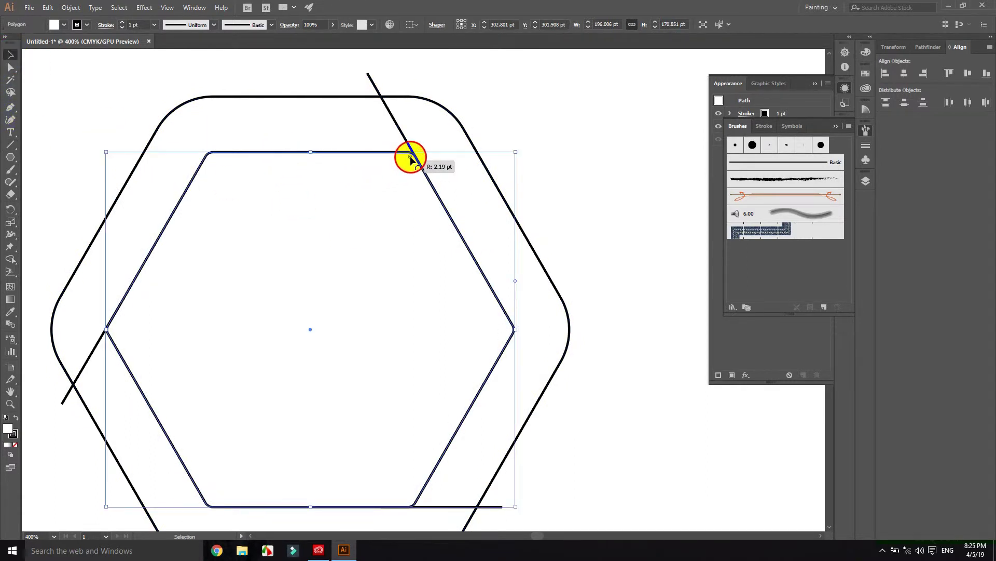
left_click(618, 213)
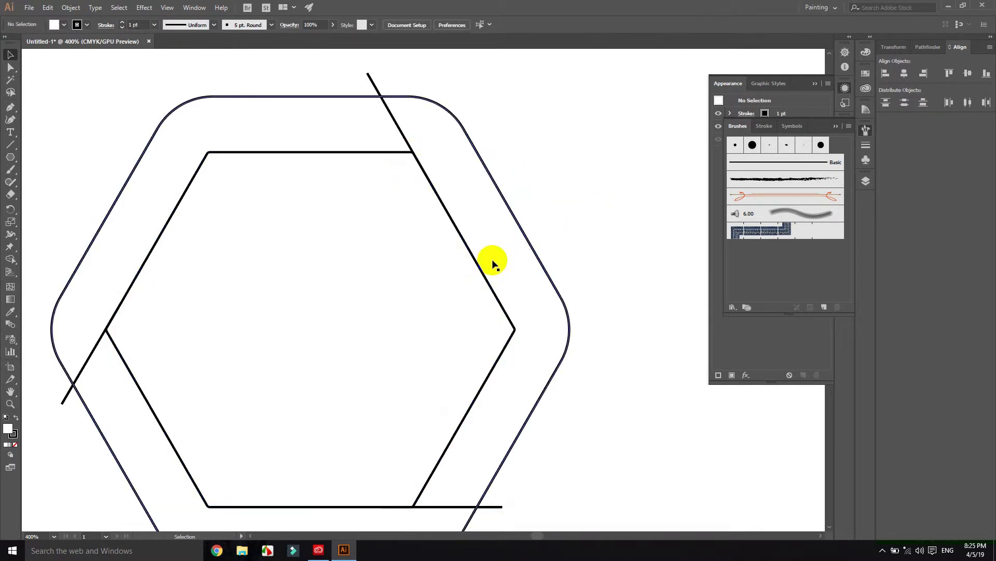
scroll(317, 262, "down", 1, "alt")
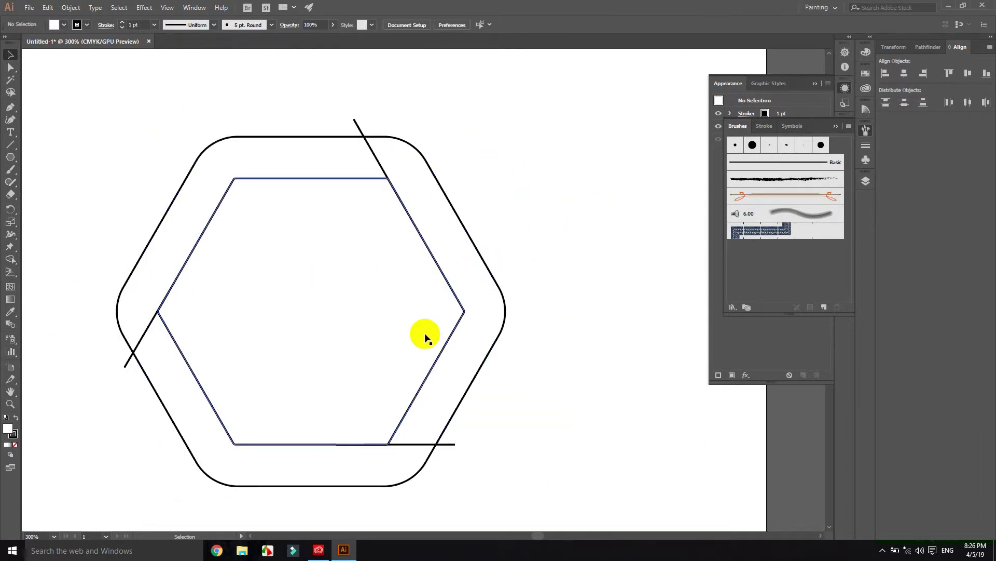
left_click_drag(392, 333, 395, 330)
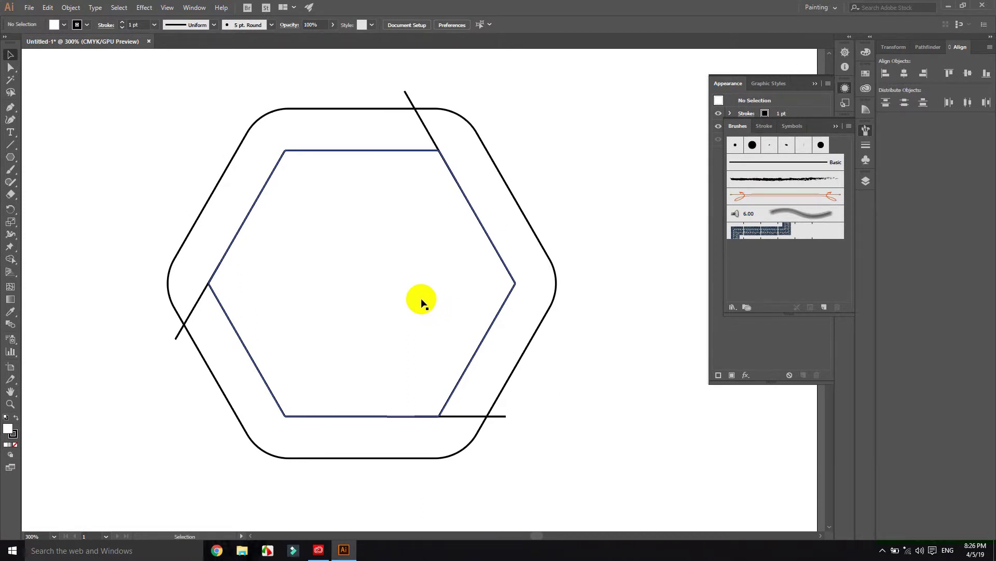
mouse_move(108, 67)
left_mouse_down()
mouse_move(359, 331)
mouse_move(603, 501)
left_mouse_up()
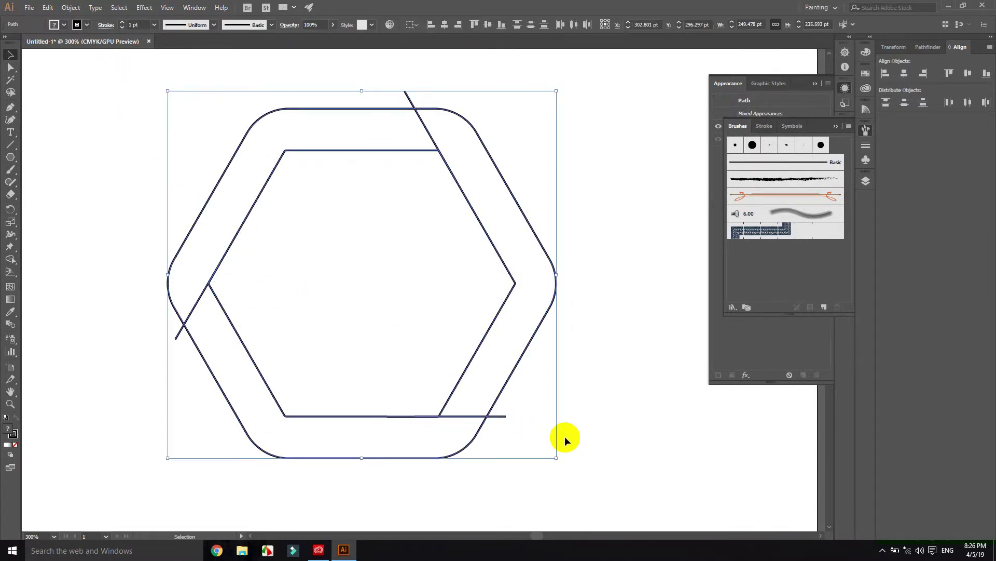
- Activate the Shape Builder tool and set the fill to the bright red swatch
left_click(10, 260)
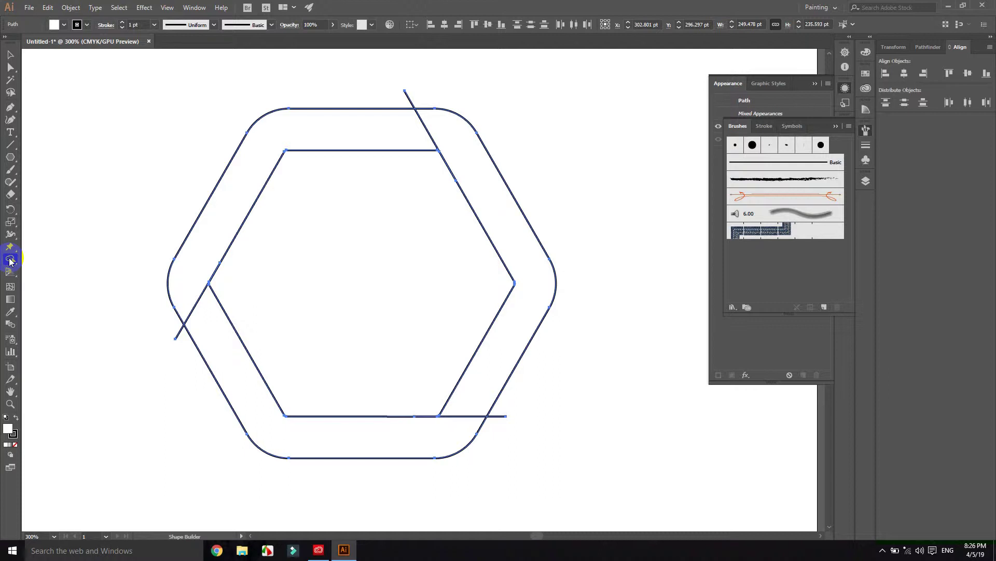
left_click(8, 429)
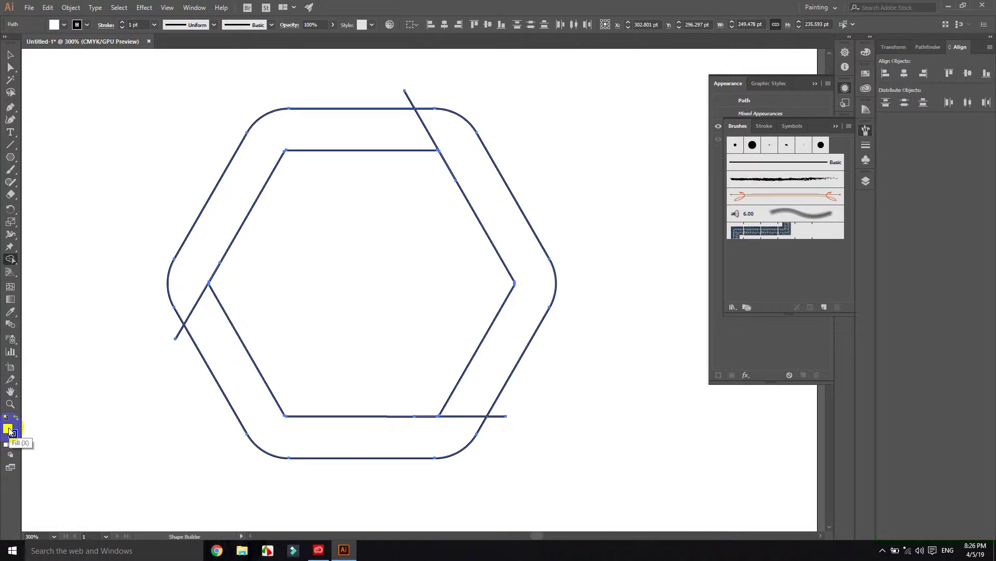
left_click(866, 52)
left_click(742, 76)
left_click_drag(743, 74, 740, 79)
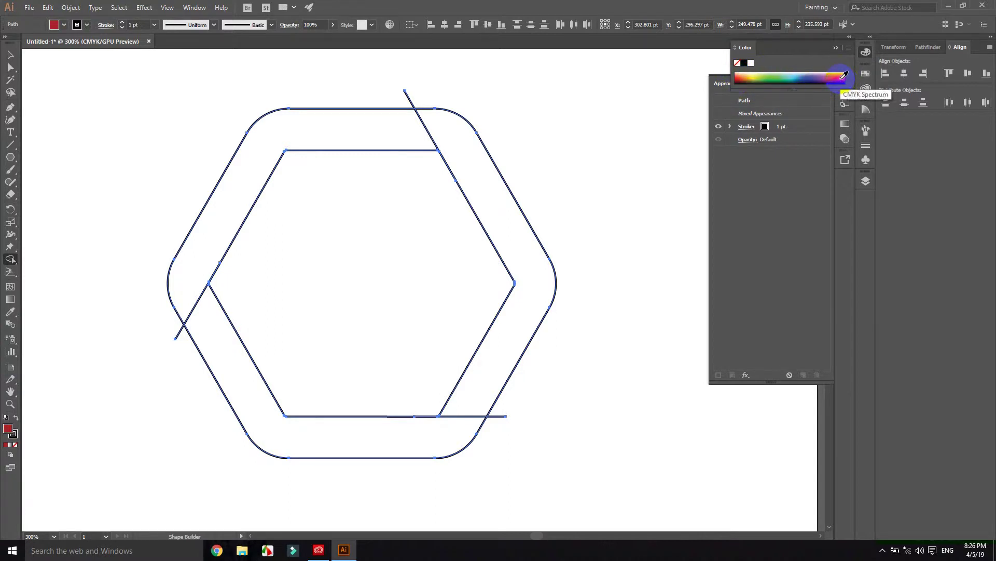
left_click(865, 73)
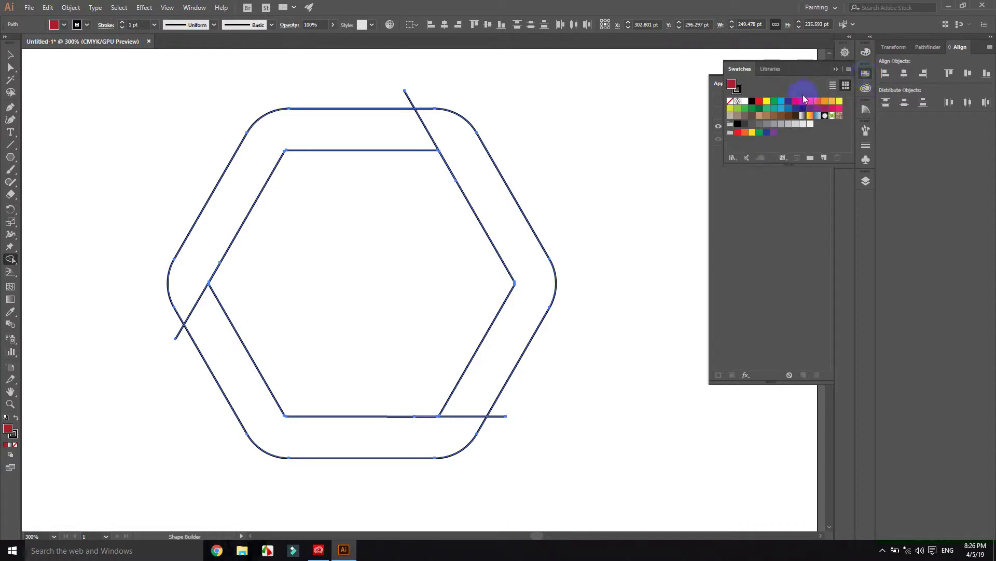
left_click(759, 101)
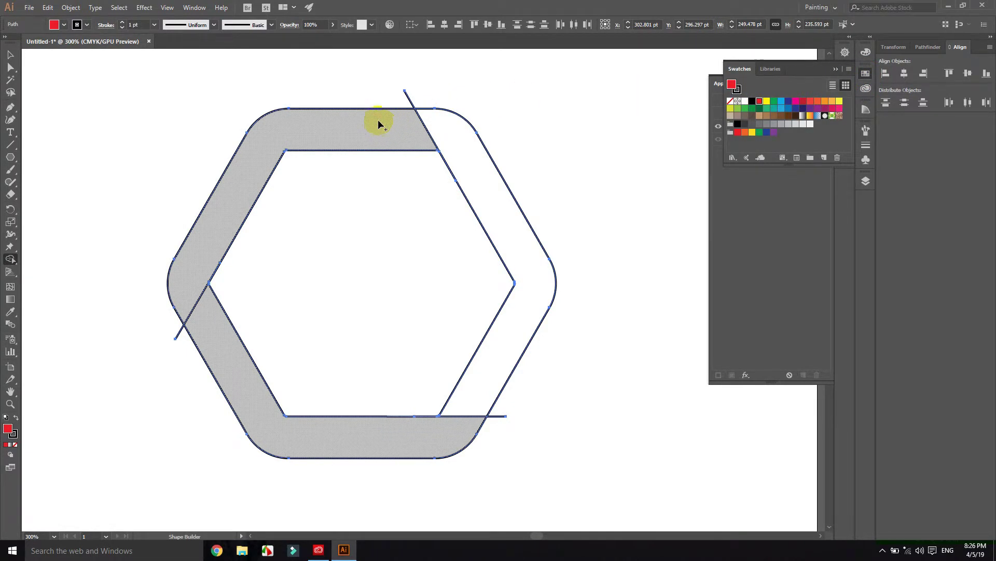
- Zoom in on the left corner and select the path there, undoing an accidental move
scroll(179, 316, "up", 2)
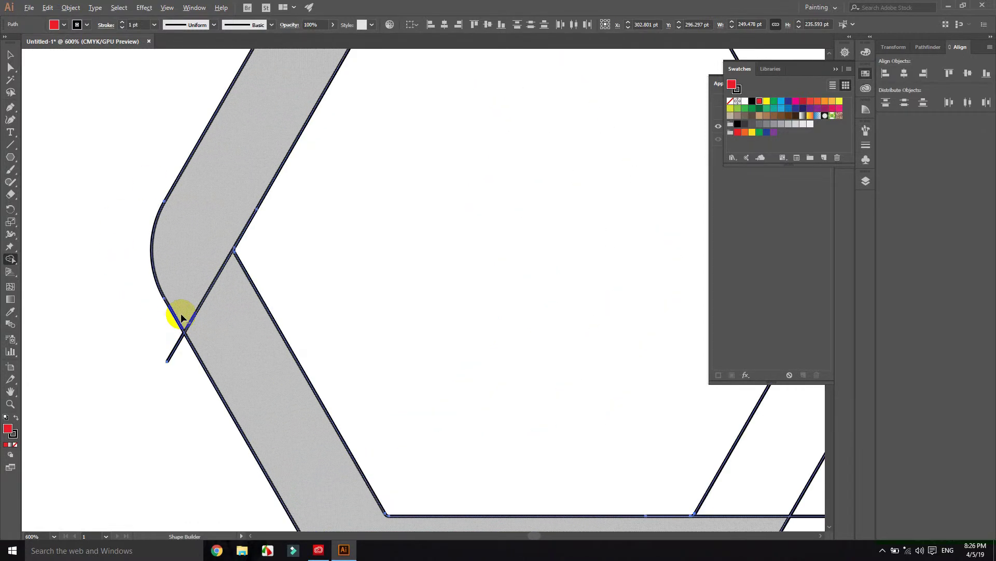
scroll(182, 317, "up", 2)
scroll(245, 251, "up", 2)
scroll(223, 229, "up", 2)
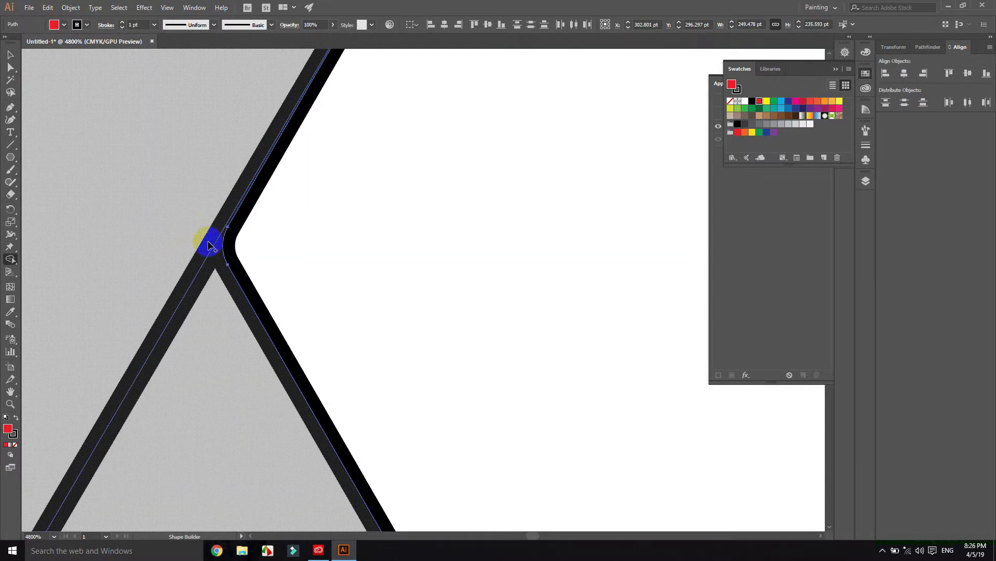
left_click(11, 55)
left_click(209, 260)
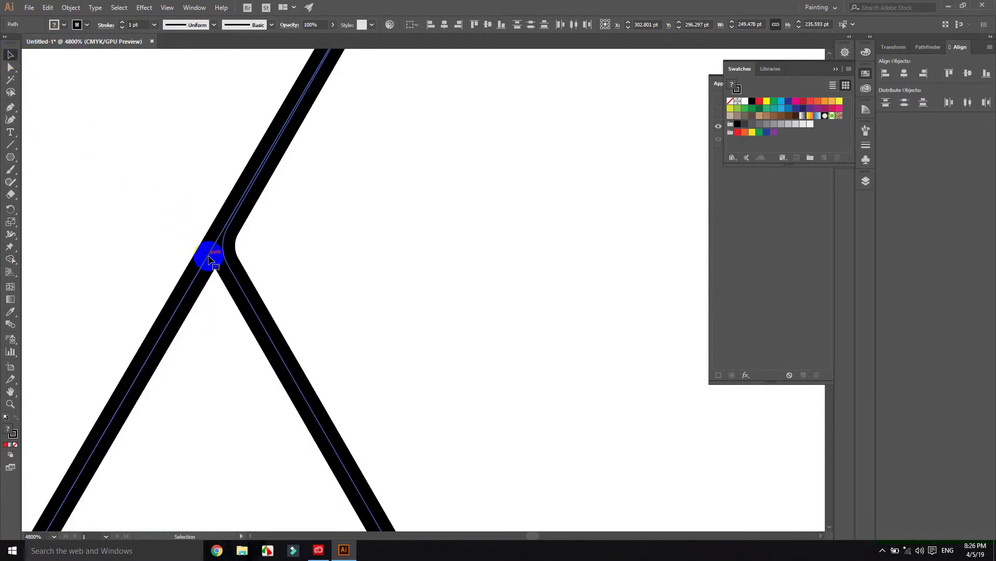
left_click_drag(209, 259, 212, 259)
key("ctrl+z")
- Nudge and stretch the left diagonal line so its end meets the inner hexagon's corner
scroll(312, 322, "down", 3)
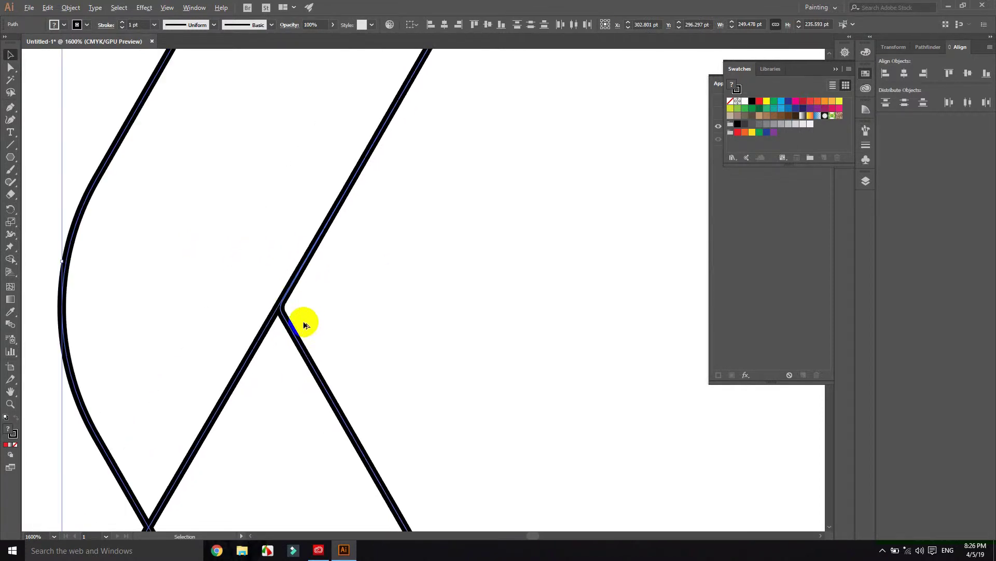
left_click(42, 220)
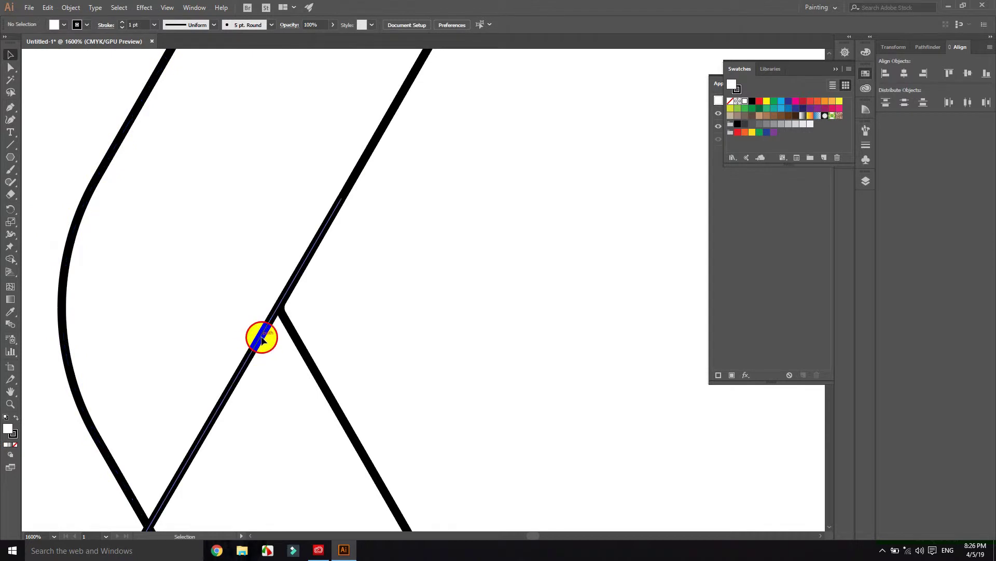
left_click(275, 317)
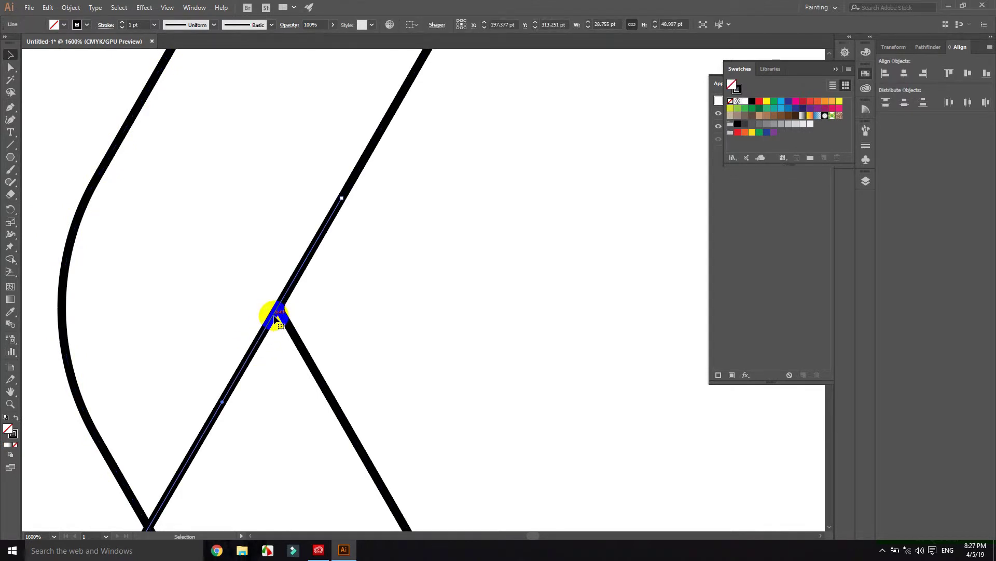
key("Right")
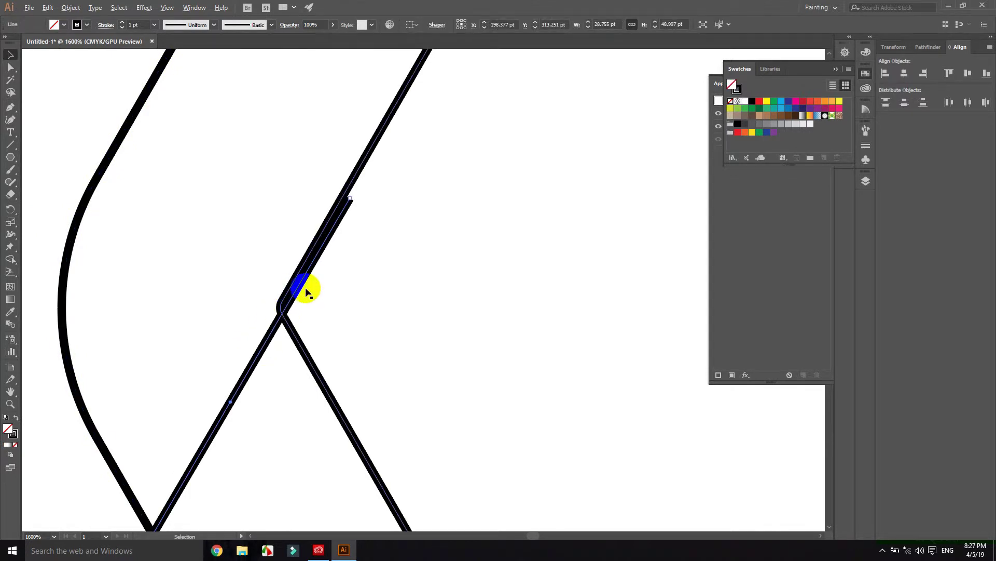
scroll(317, 280, "up", 1)
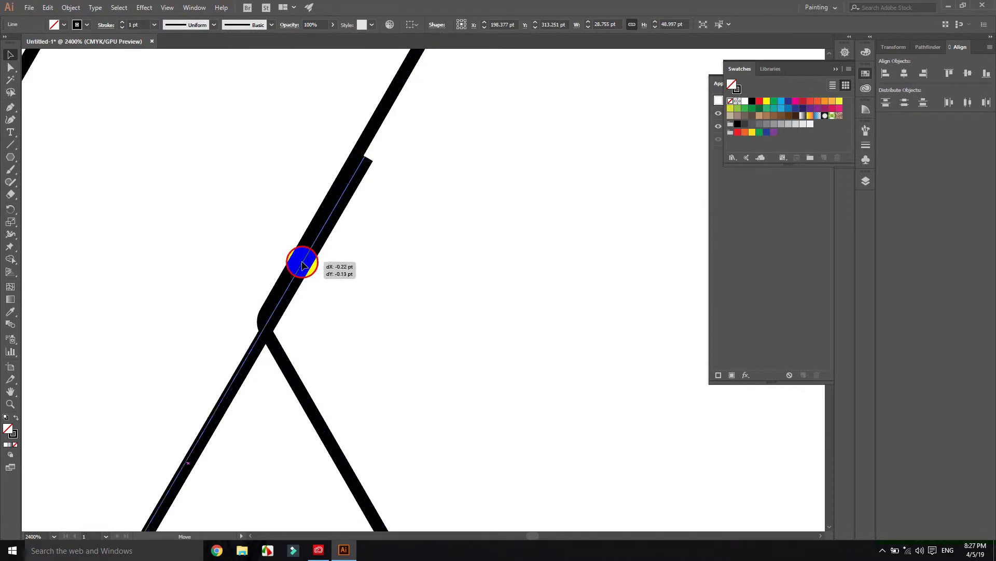
mouse_move(308, 266)
left_mouse_down()
mouse_move(299, 263)
mouse_move(240, 350)
left_mouse_up()
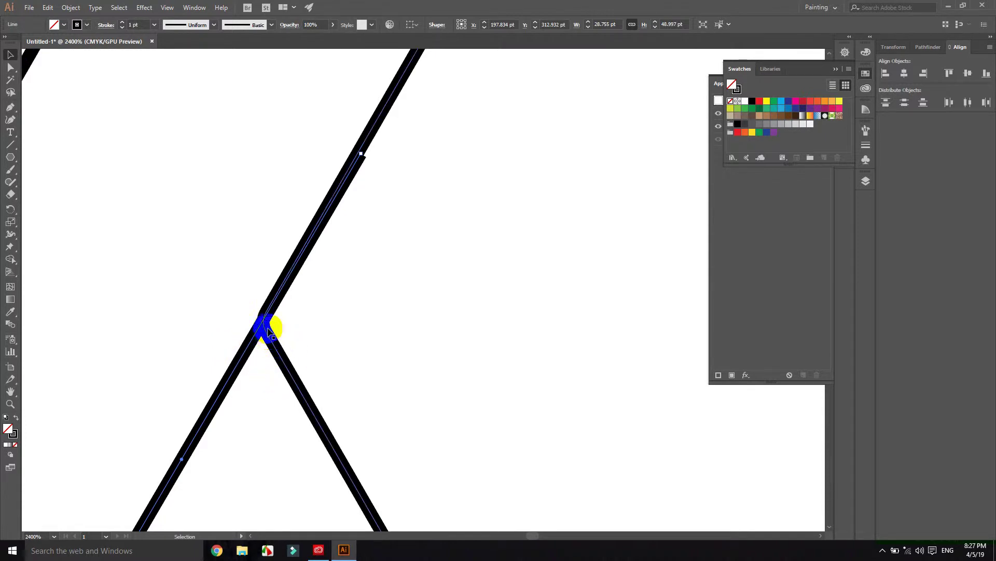
left_click(265, 331)
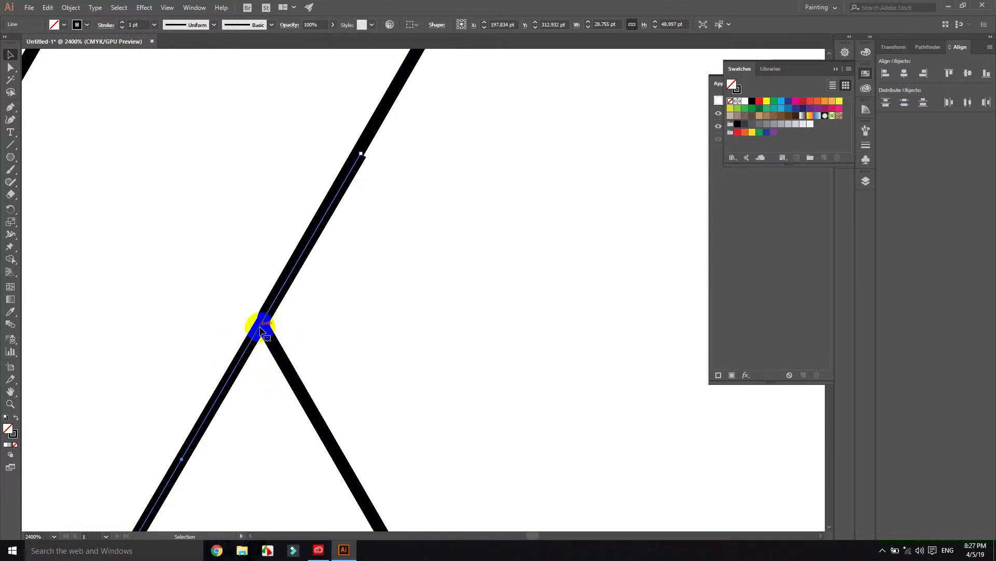
left_click(364, 153)
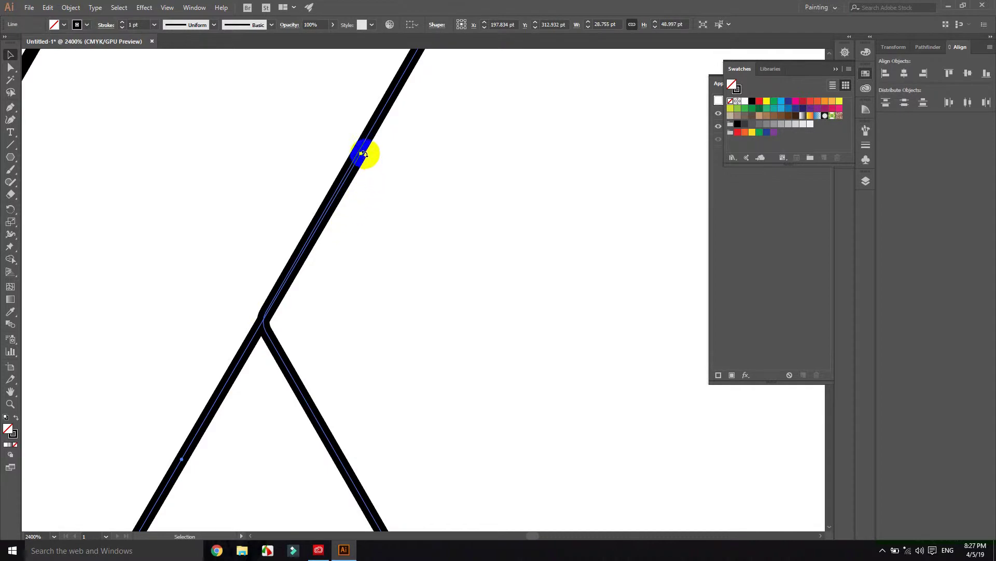
left_click_drag(363, 154, 363, 149)
- Select the inner hexagon and enter isolation mode on it
left_click(360, 226)
left_click(210, 253)
left_click(258, 349)
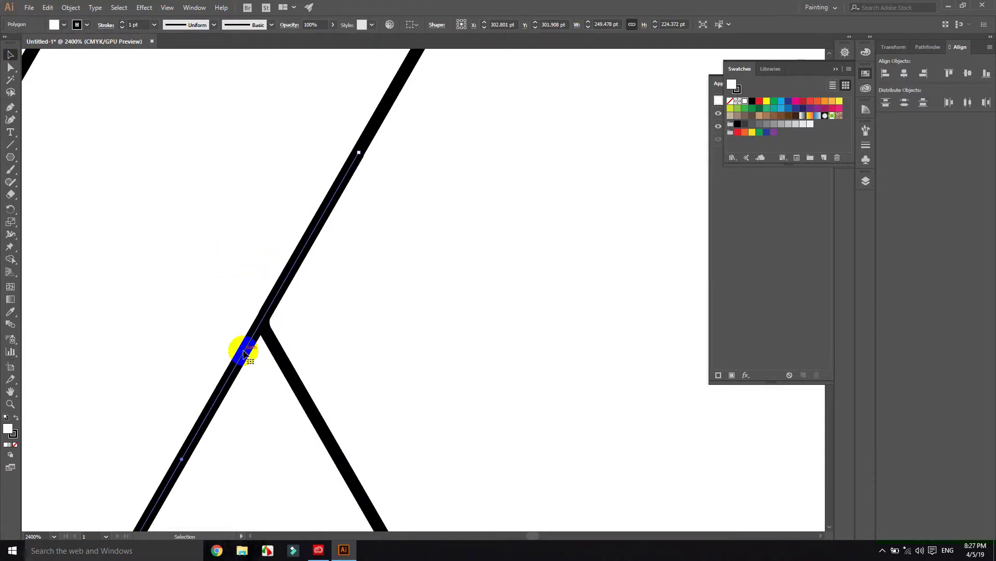
left_click(277, 349)
double_click(277, 349)
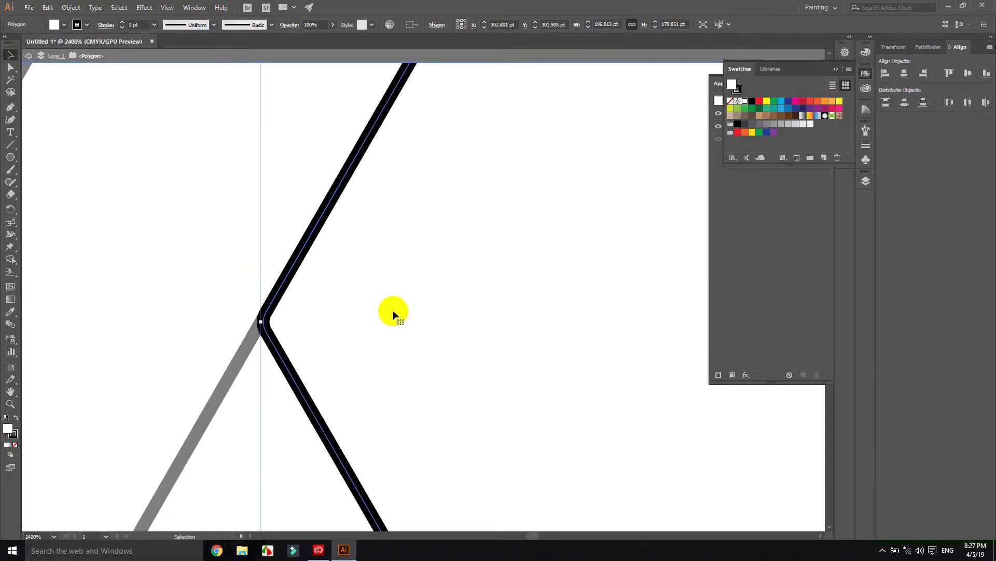
scroll(394, 310, "down", 5)
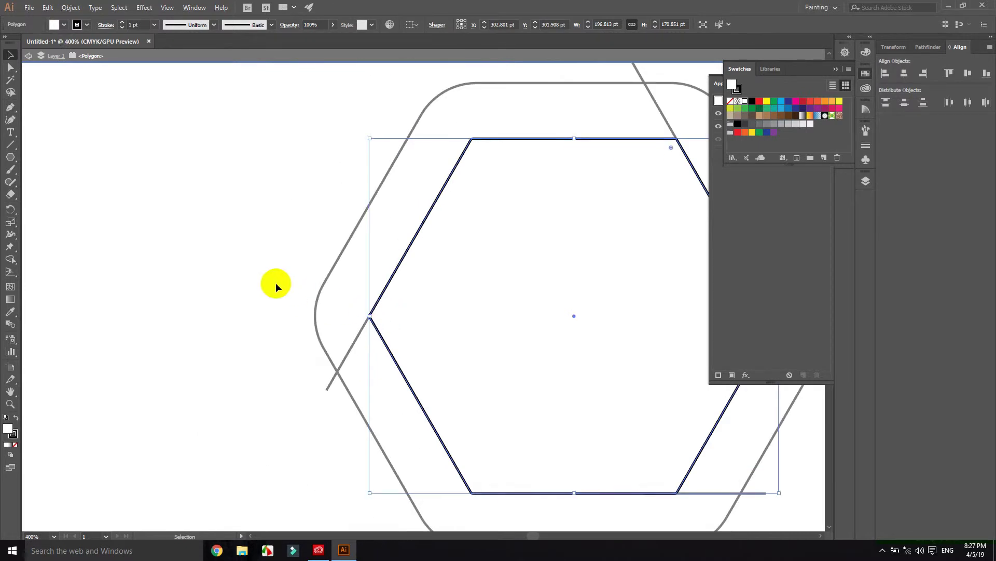
- Exit isolation mode and select all artwork, undoing an accidental red fill
double_click(263, 268)
scroll(308, 285, "down", 2)
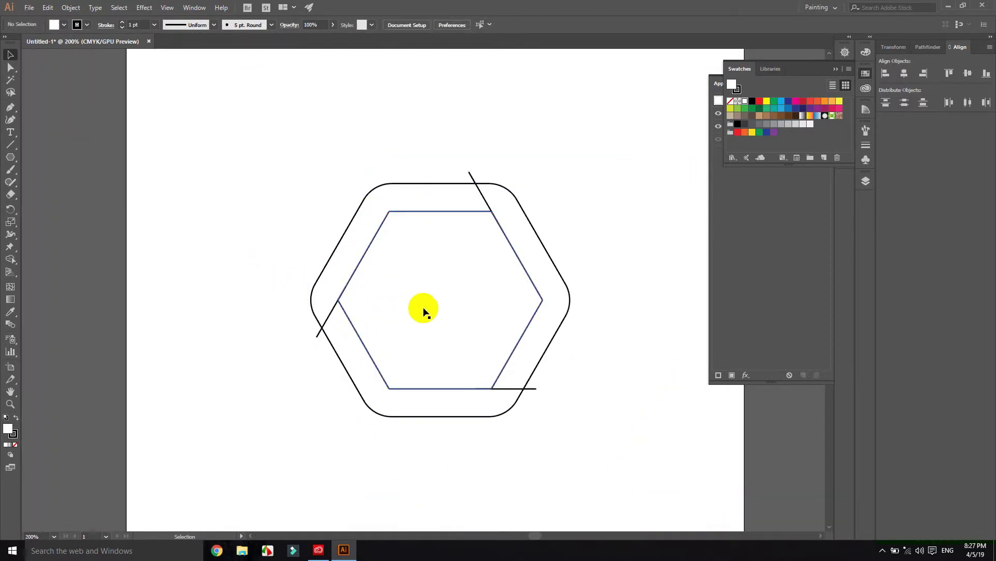
key("ctrl+a")
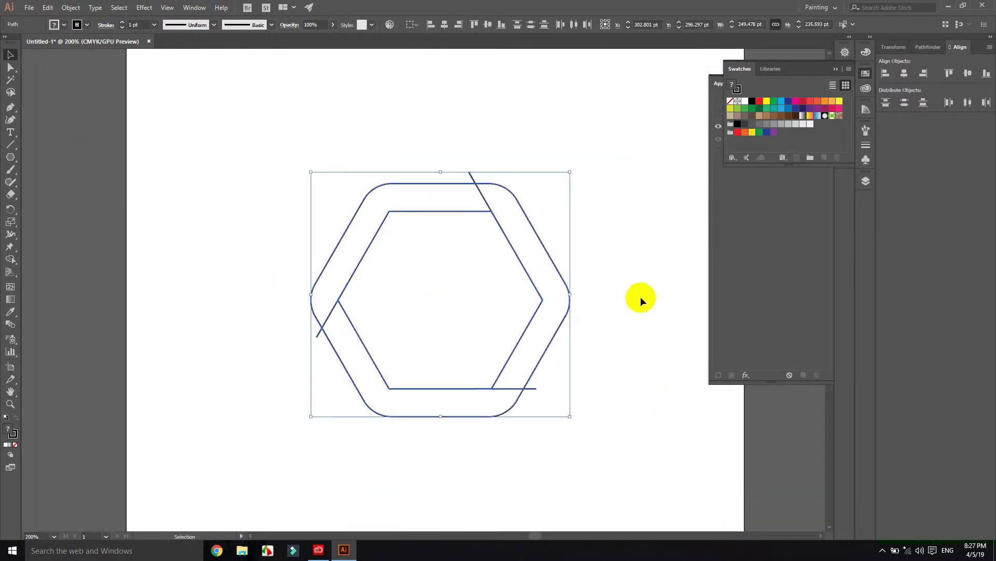
left_click(759, 101)
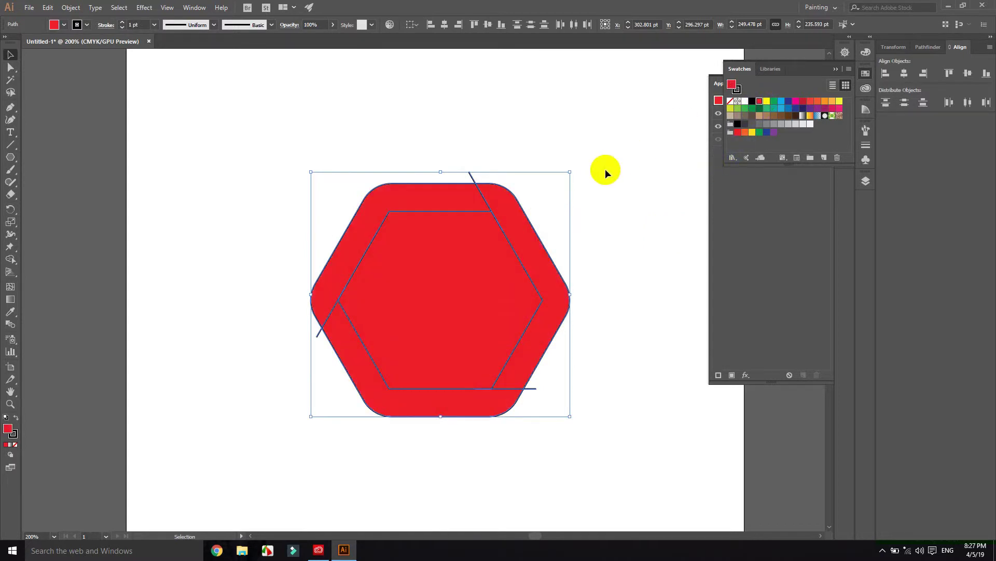
key("ctrl+z")
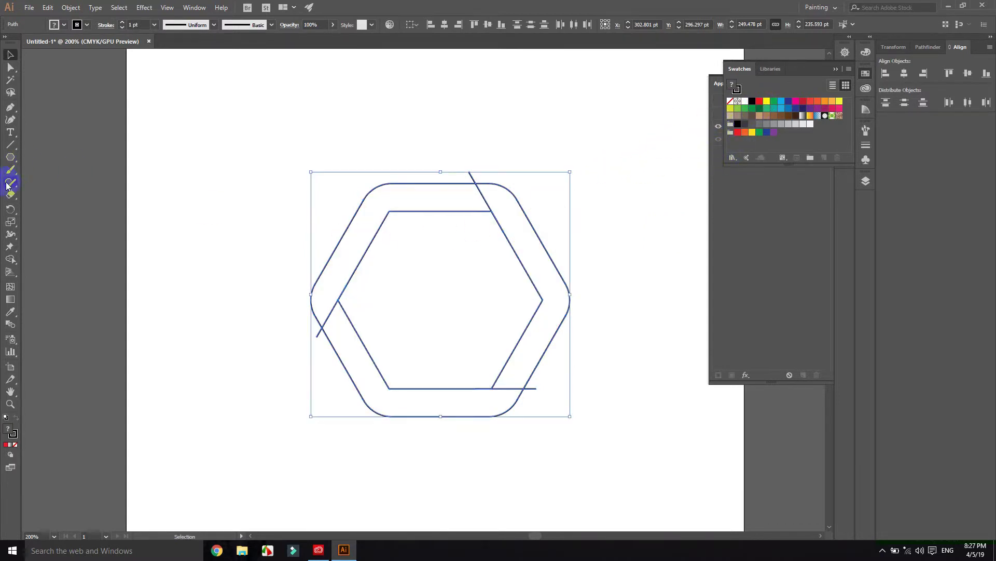
- Shape-build the ring bands: red upper-left, yellow bottom, dark blue right
left_click(10, 259)
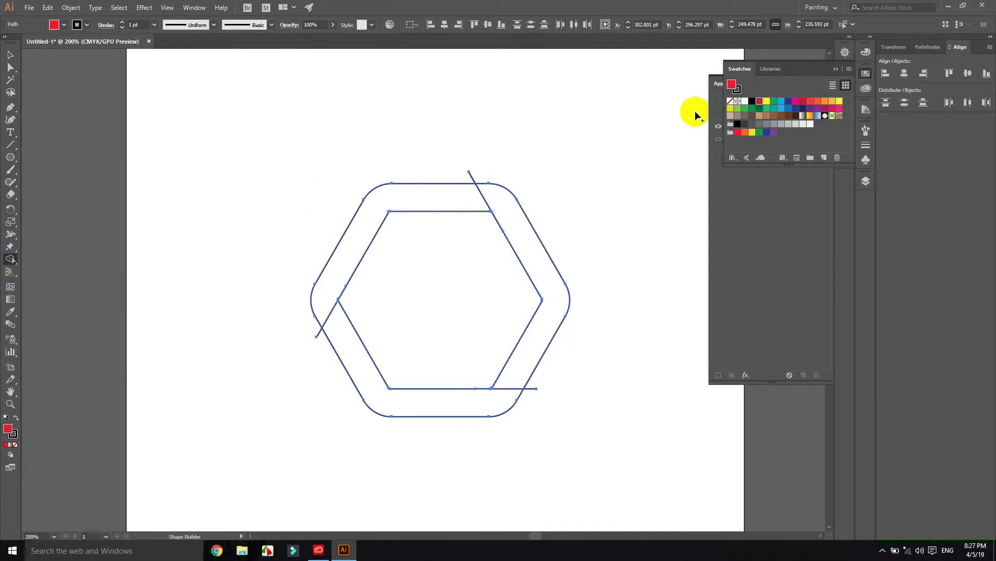
left_click(418, 196)
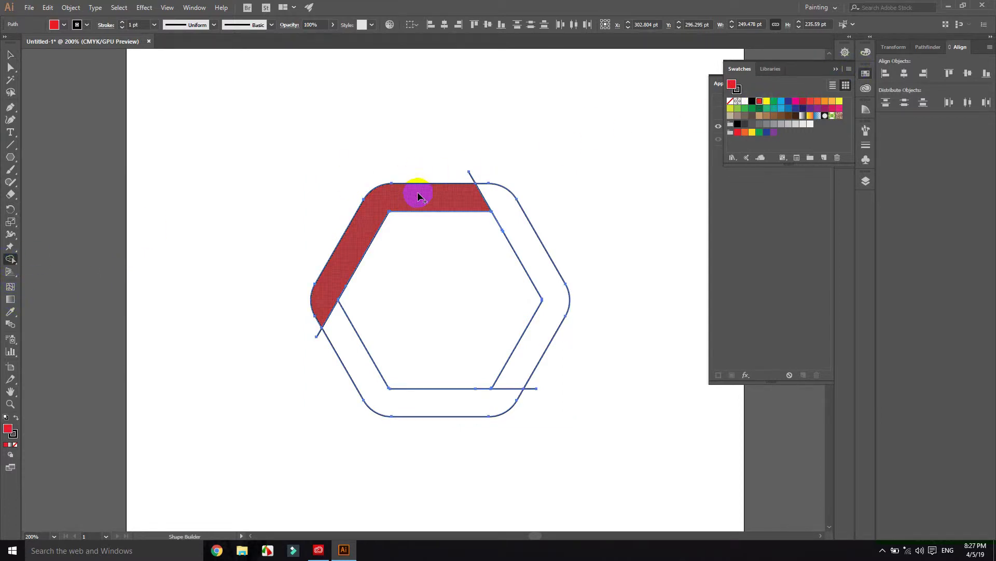
left_click(767, 101)
left_click(432, 412)
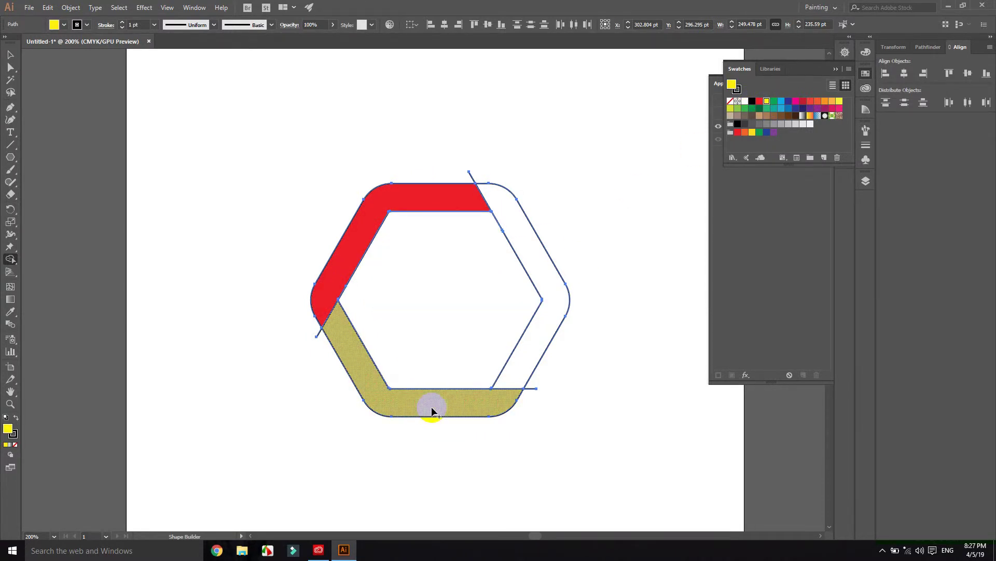
left_click(789, 104)
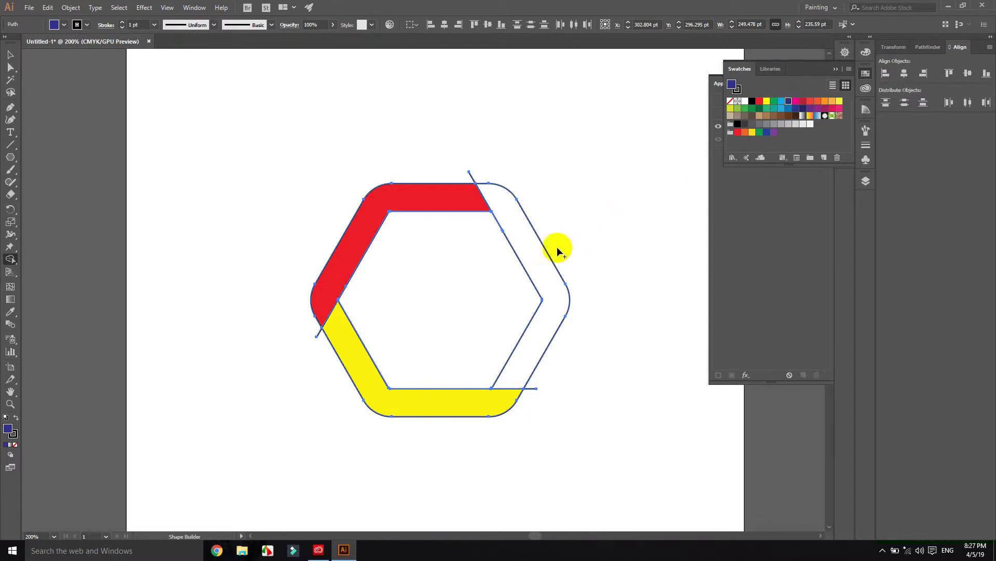
left_click(533, 255)
left_click(8, 48)
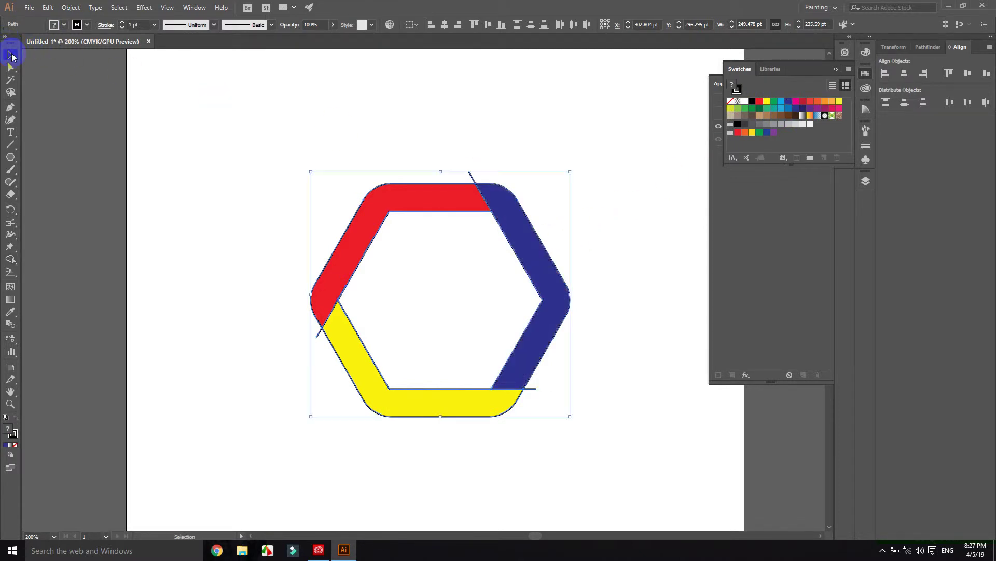
- Rotate the whole hexagon ring about 30° so red sits on top, then reselect all pieces
left_click(585, 180)
left_click(517, 197)
left_click_drag(225, 131, 607, 441)
mouse_move(576, 169)
left_mouse_down()
mouse_move(600, 247)
mouse_move(638, 246)
left_mouse_up()
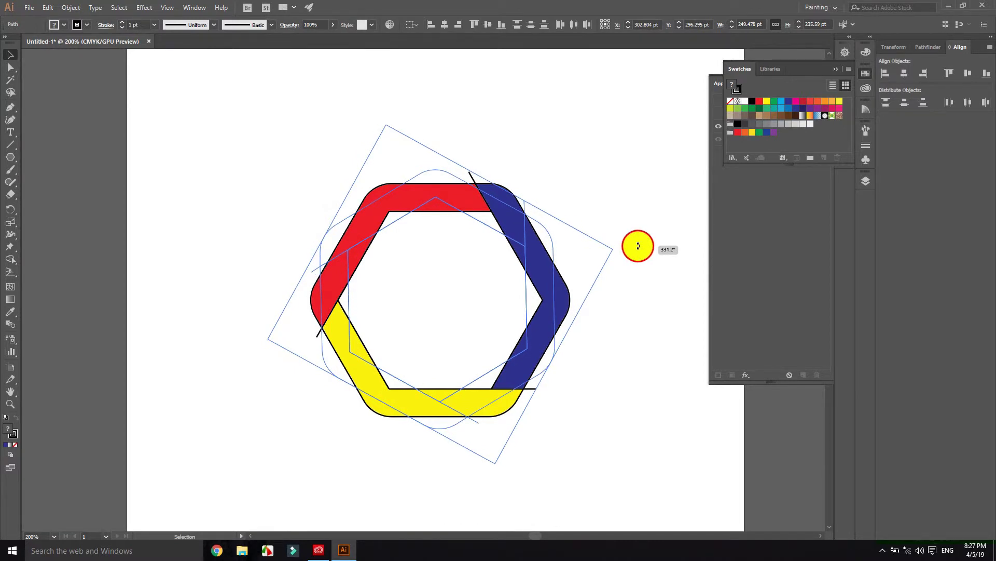
left_click_drag(639, 246, 638, 243)
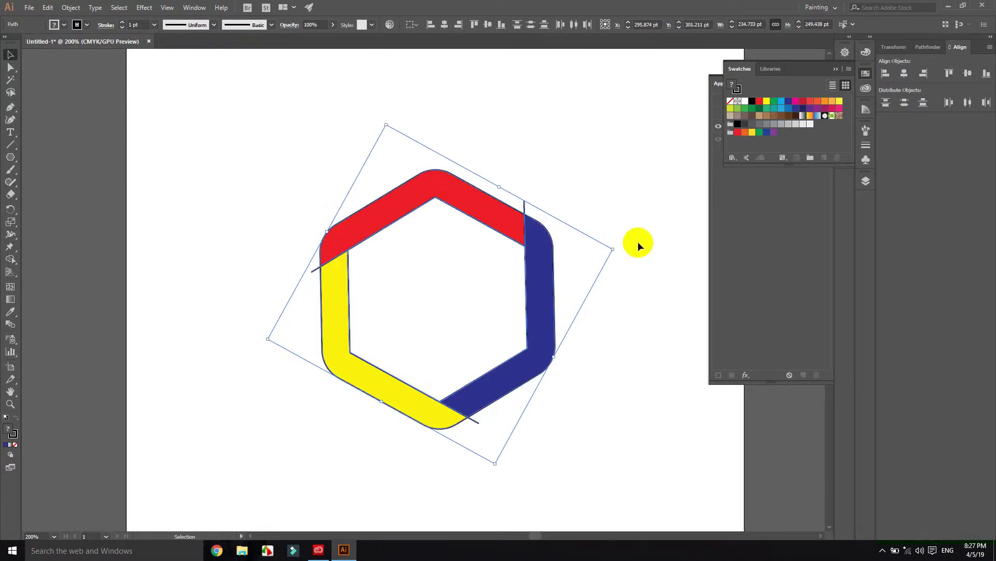
left_click(650, 213)
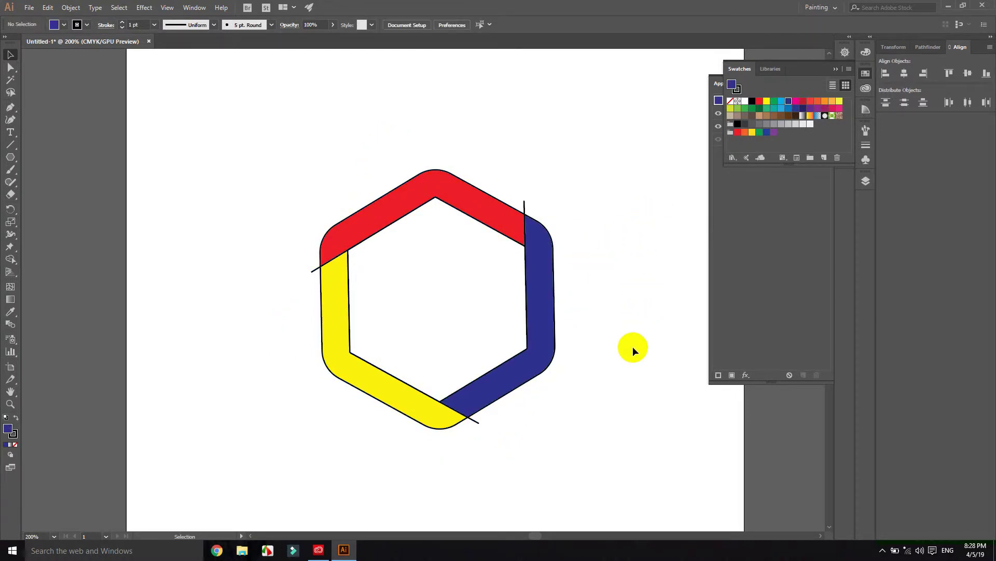
left_click_drag(232, 114, 623, 467)
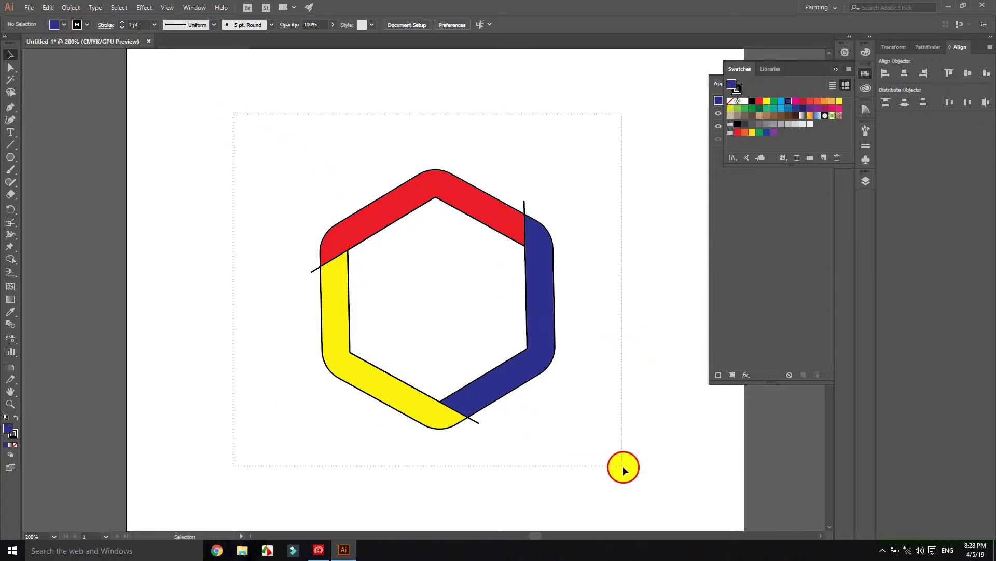
- Set the stroke of all hexagon pieces to None, leaving clean red, yellow and blue bands
left_click(13, 433)
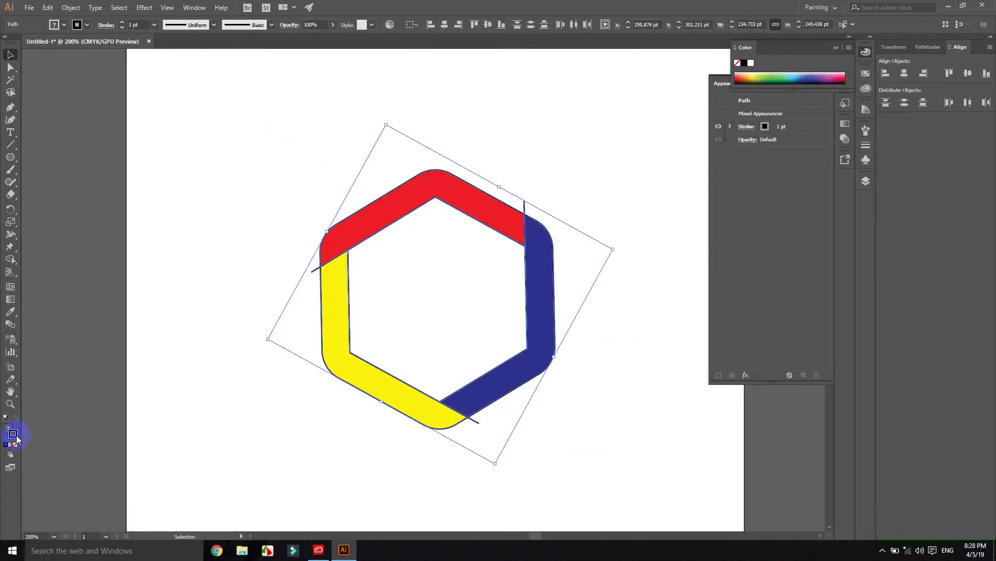
left_click(14, 445)
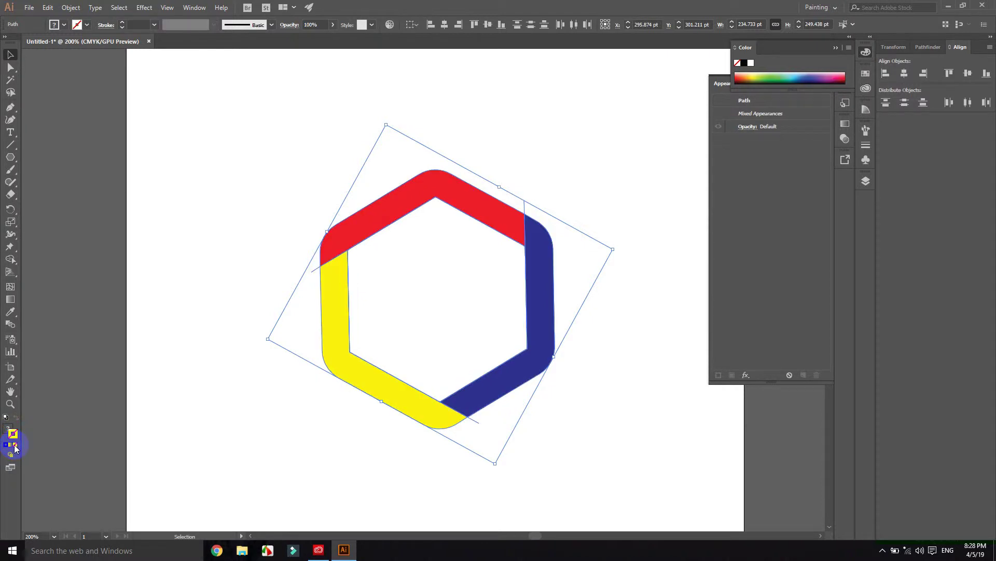
left_click(234, 288)
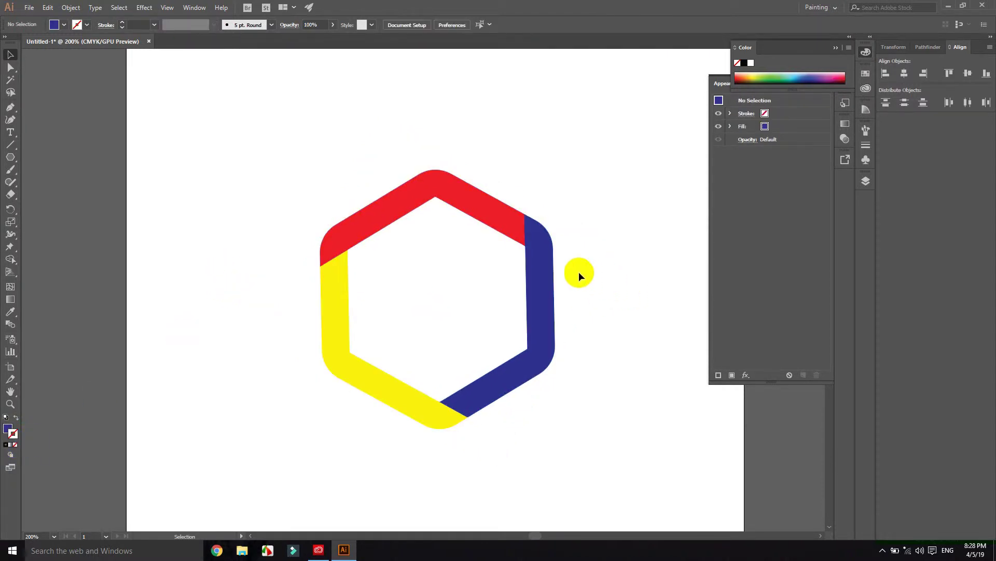
left_click(525, 225)
left_click(489, 207)
left_click(616, 207)
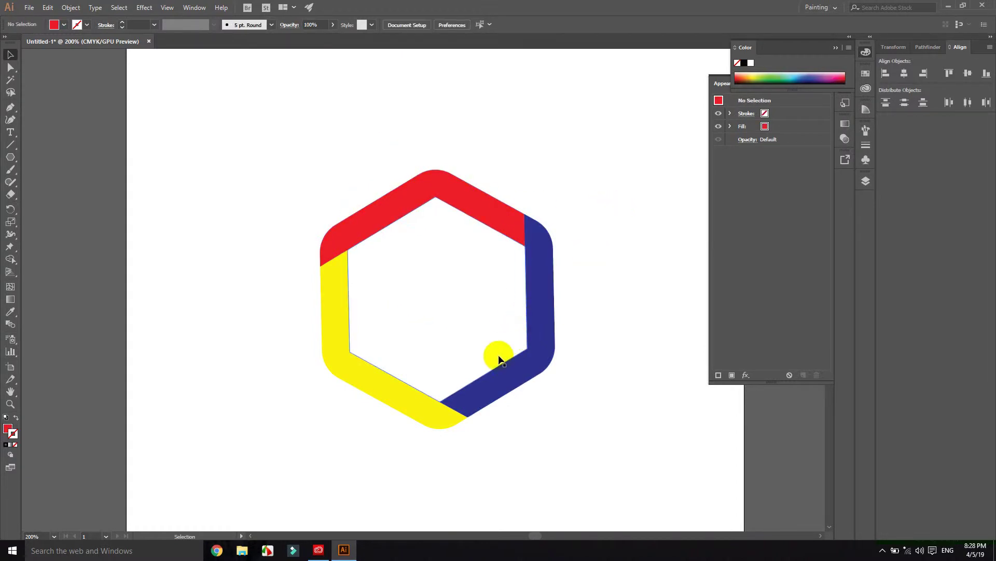
scroll(497, 352, "up", 1)
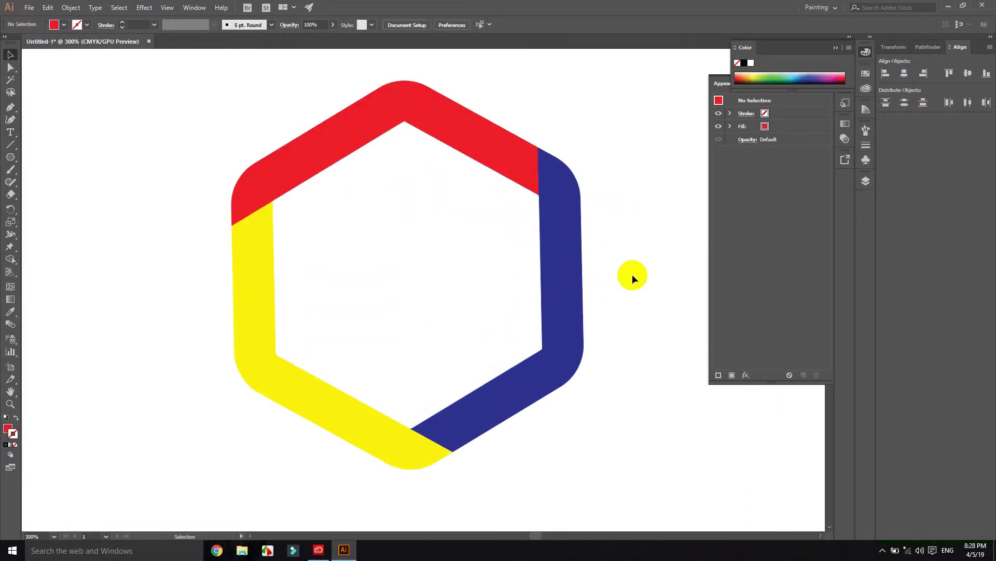
mouse_move(155, 65)
left_mouse_down()
mouse_move(180, 122)
mouse_move(646, 522)
left_mouse_up()
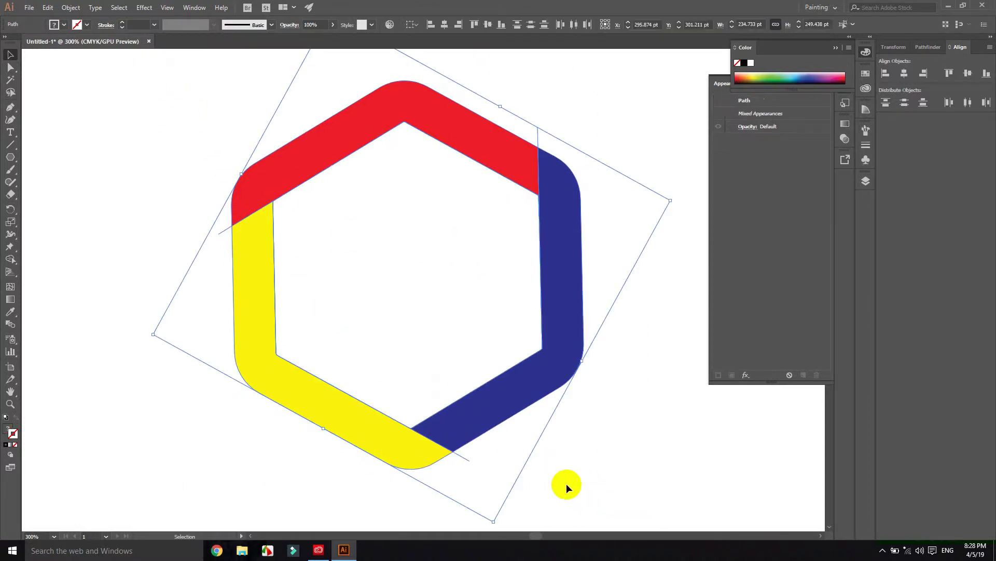
- Fill the hexagon's hollow centre dark grey with the Shape Builder
left_click(11, 258)
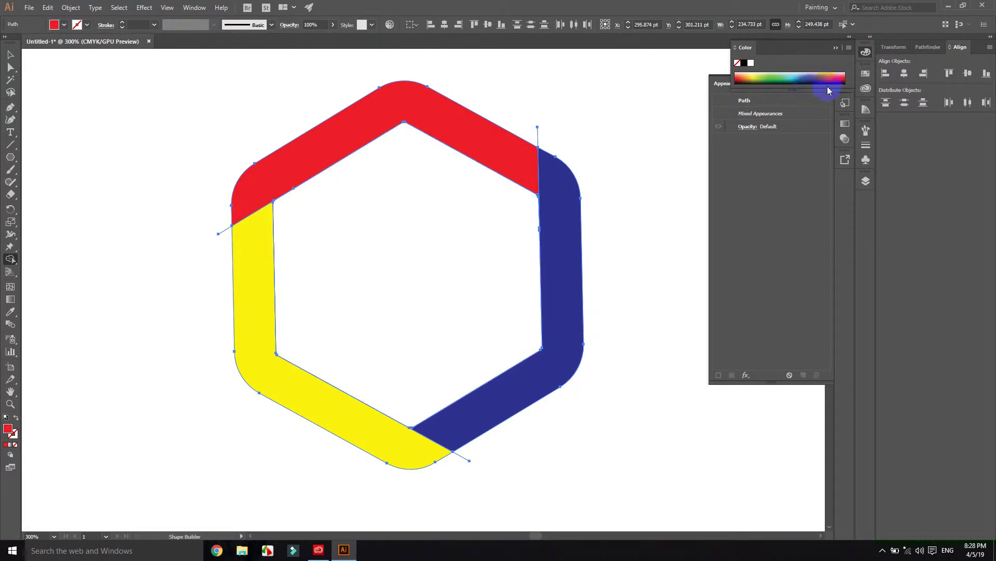
left_click(866, 73)
left_click(746, 115)
left_click(448, 253)
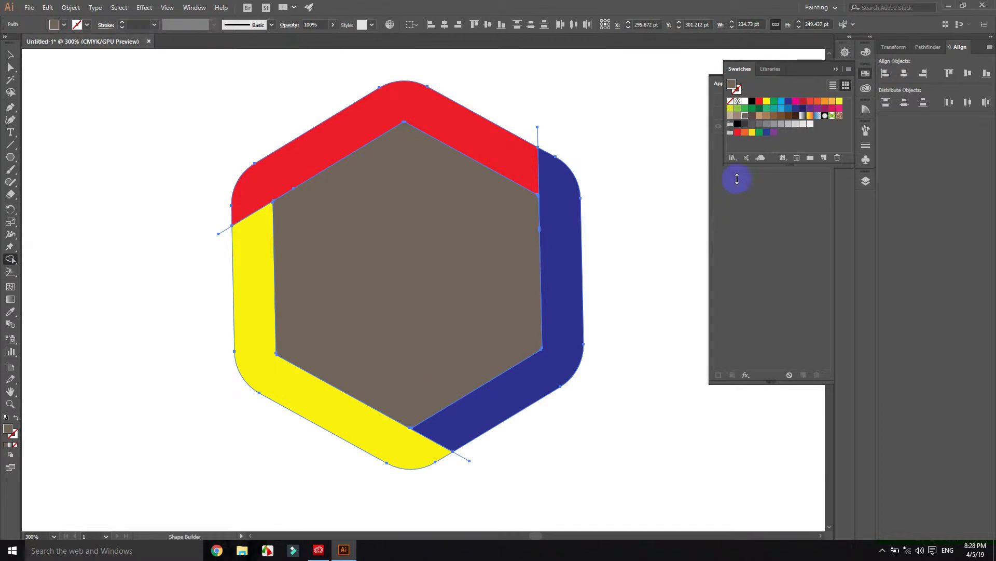
left_click(745, 123)
left_click(415, 221)
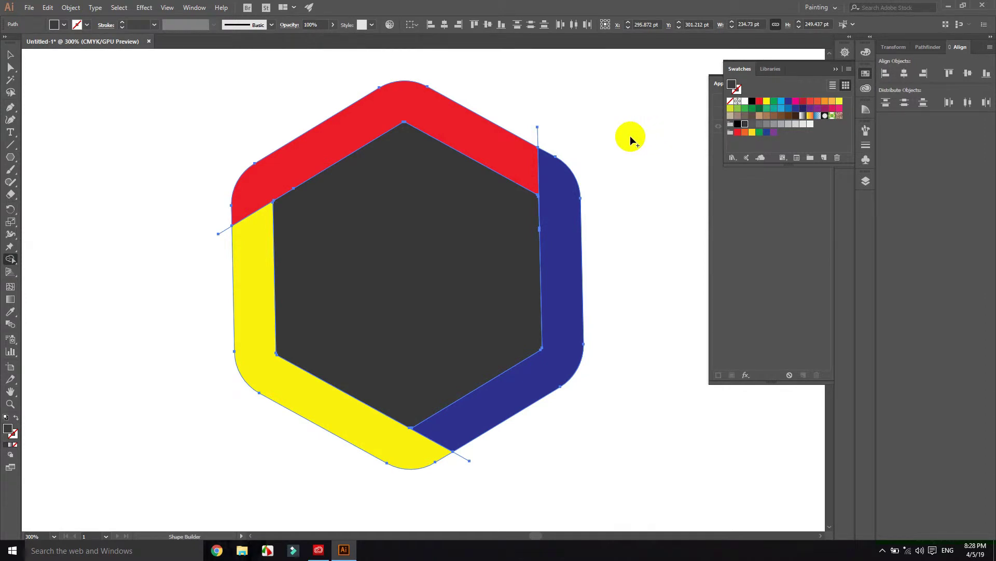
- Delete the stray line ends at the red/blue corner, left edge and bottom corner
left_click(534, 134, "alt")
left_click(222, 238, "alt")
left_click(466, 456, "alt")
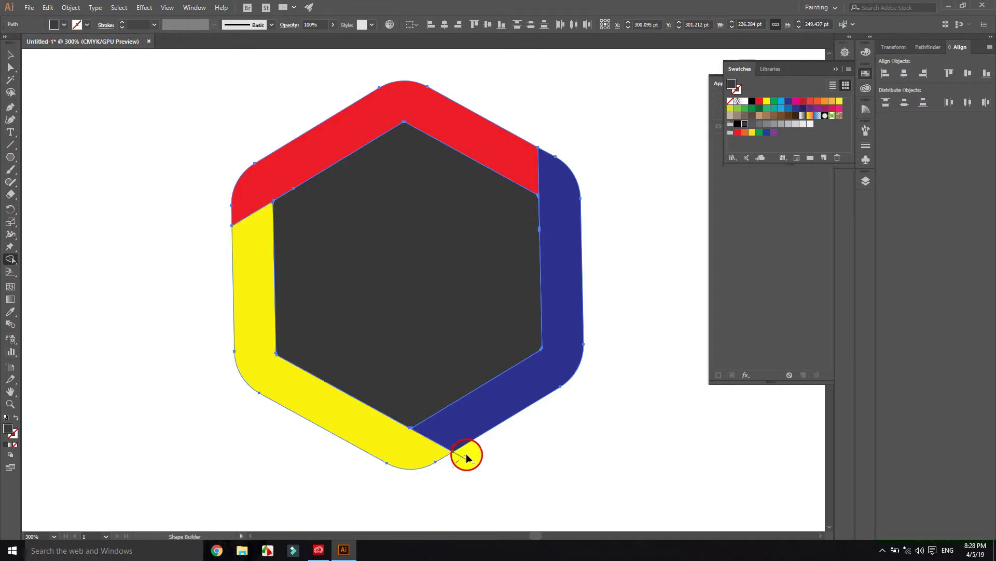
scroll(572, 409, "down", 1, "alt")
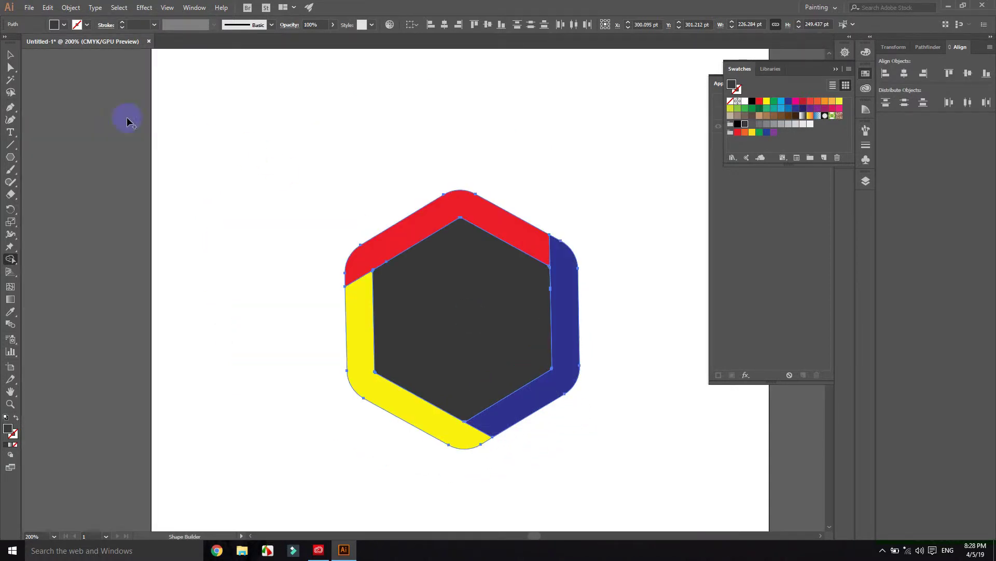
- Drag the dark grey centre hexagon aside, then undo to keep it centred in the ring
left_click(10, 55)
left_click(674, 235)
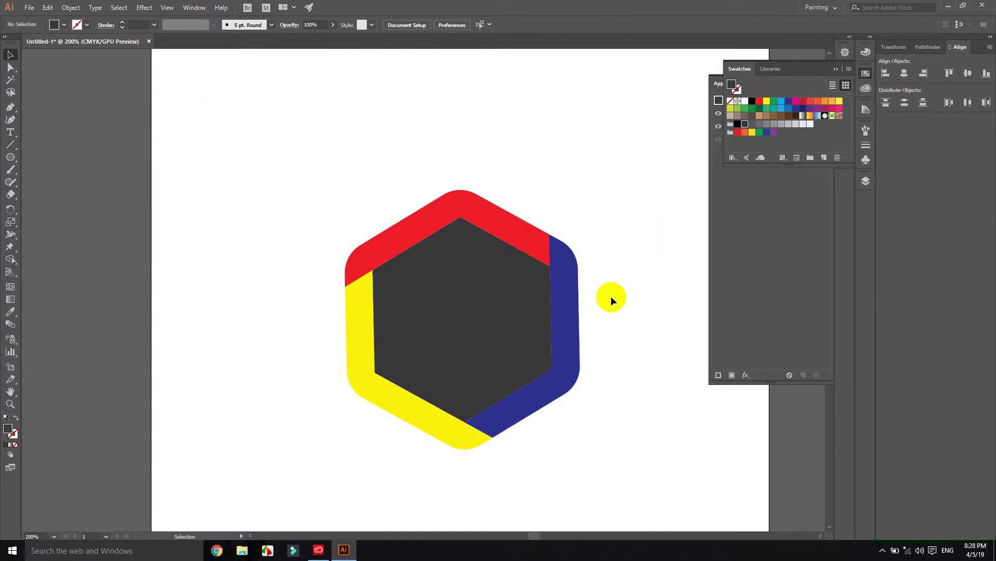
scroll(578, 357, "up", 2, "alt")
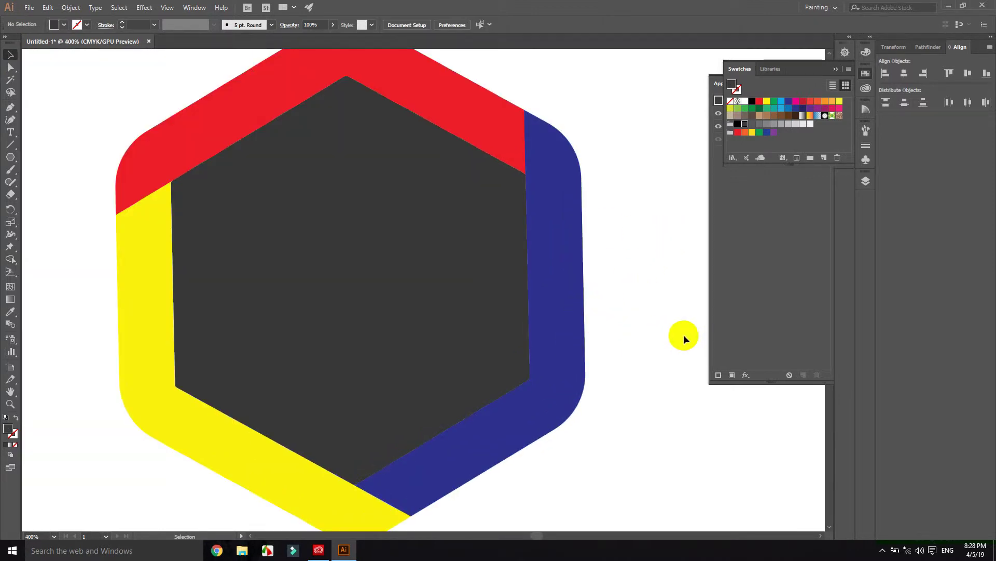
left_click(546, 303)
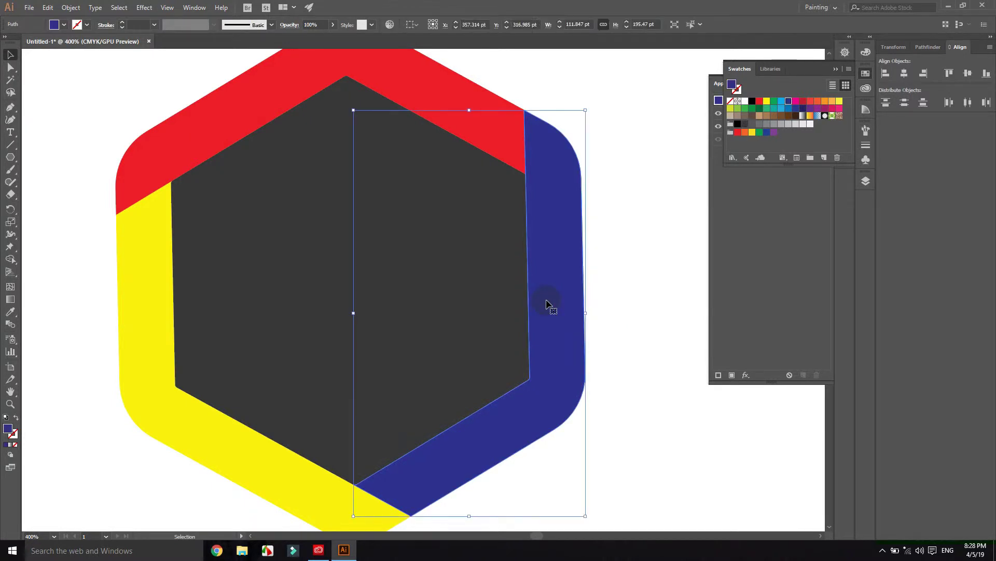
left_click(631, 289)
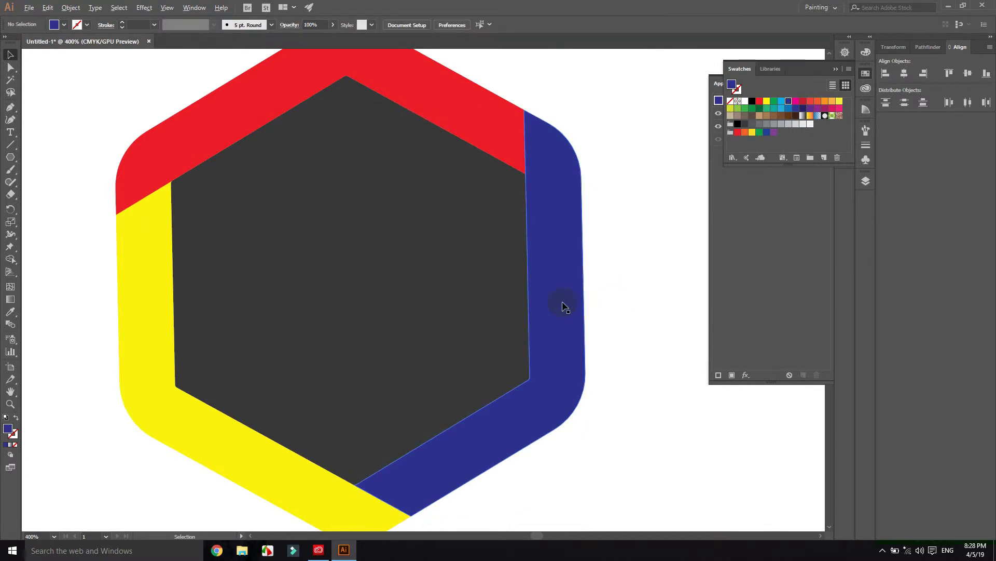
scroll(554, 305, "down", 2)
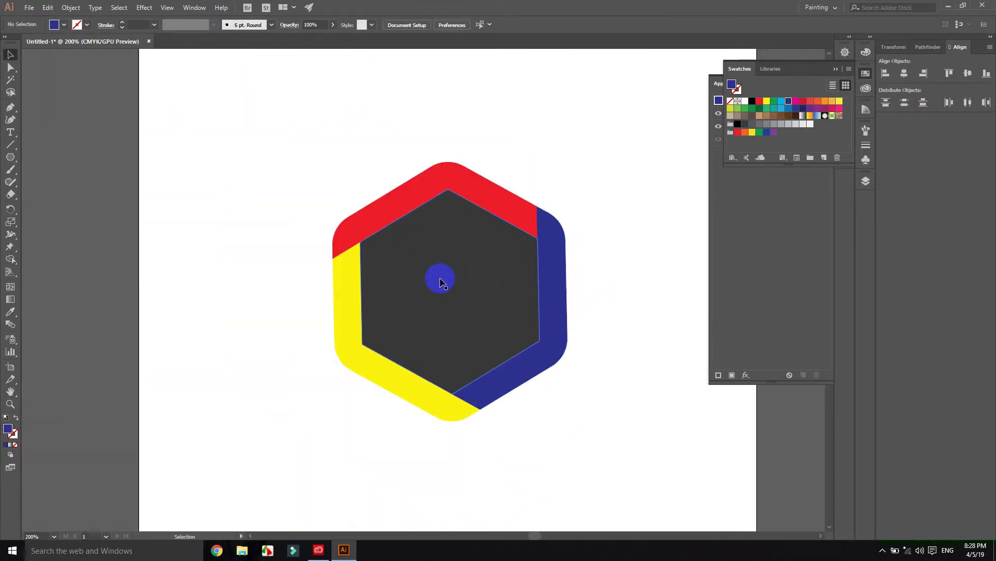
left_click_drag(449, 289, 329, 285)
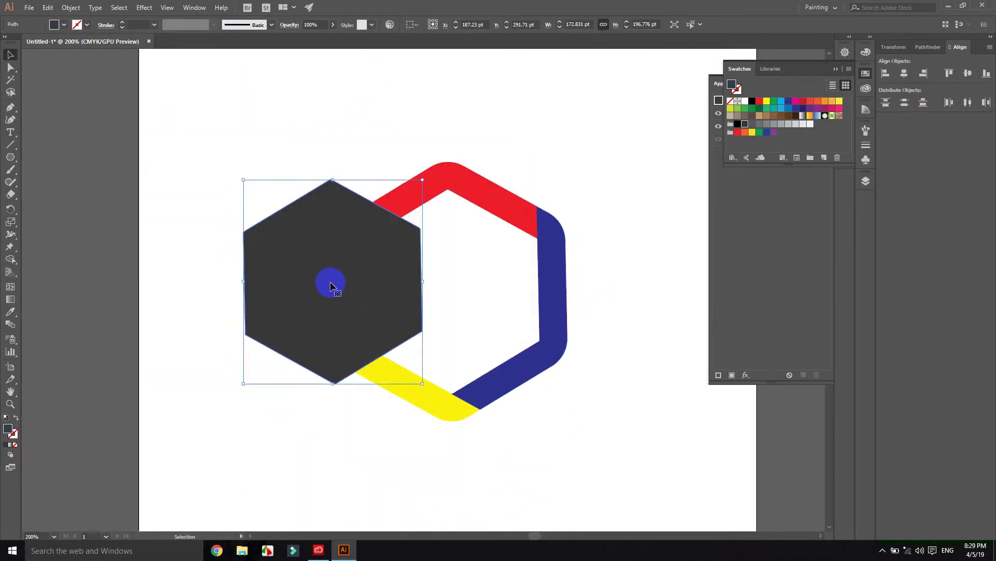
key("ctrl+z")
left_click(721, 401)
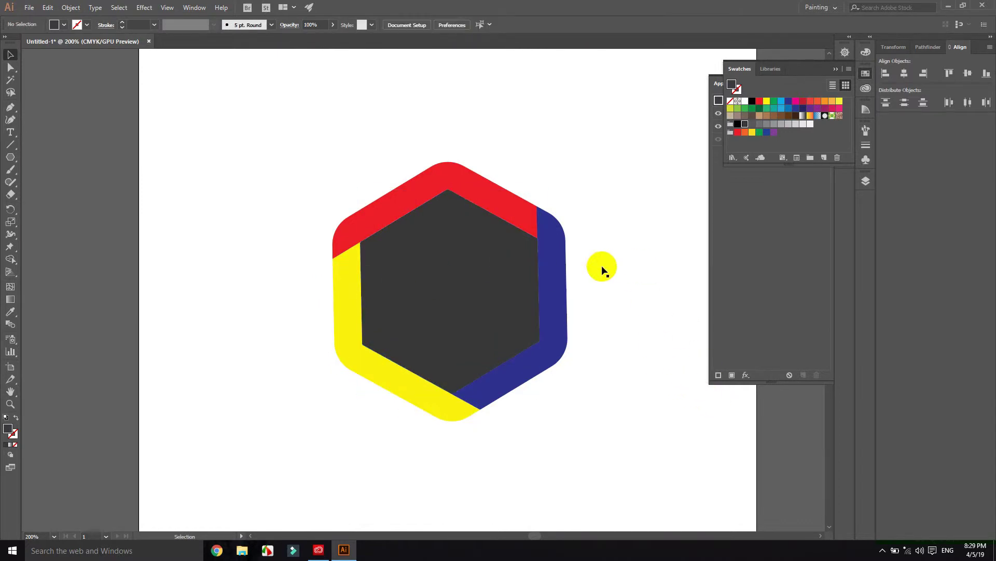
- Group all the badge parts together and zoom out
left_click_drag(274, 149, 665, 465)
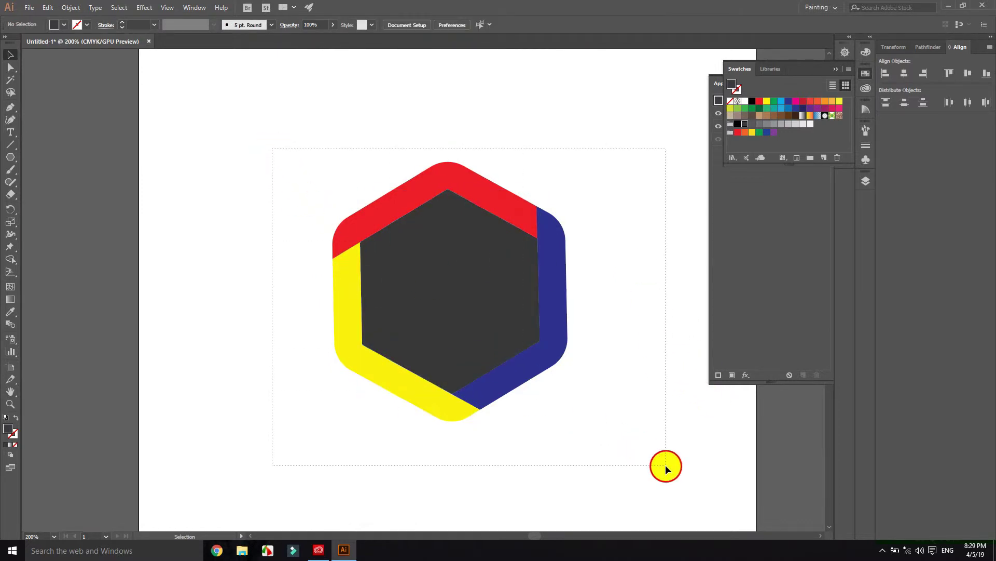
right_click(493, 309)
left_click(535, 365)
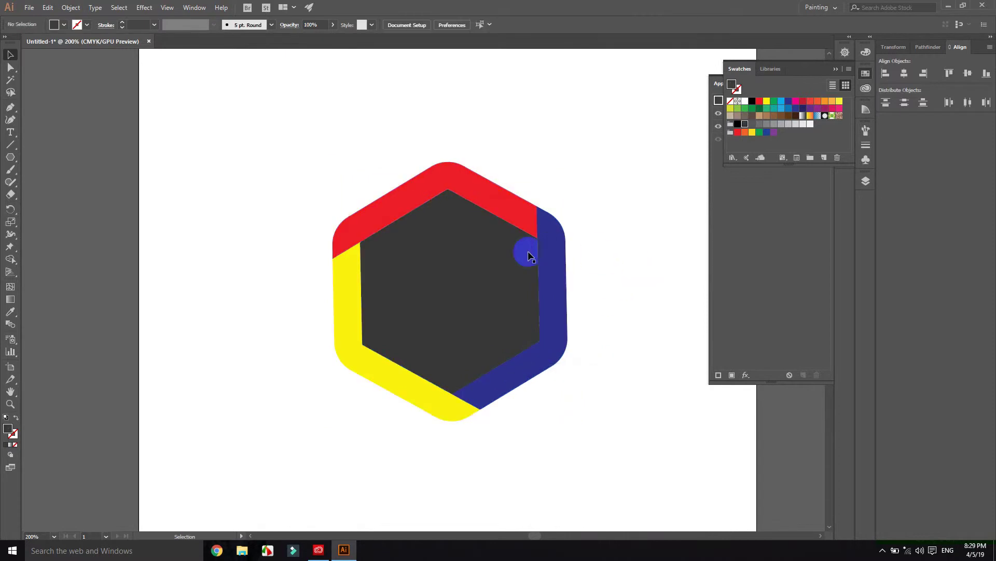
key("ctrl+minus")
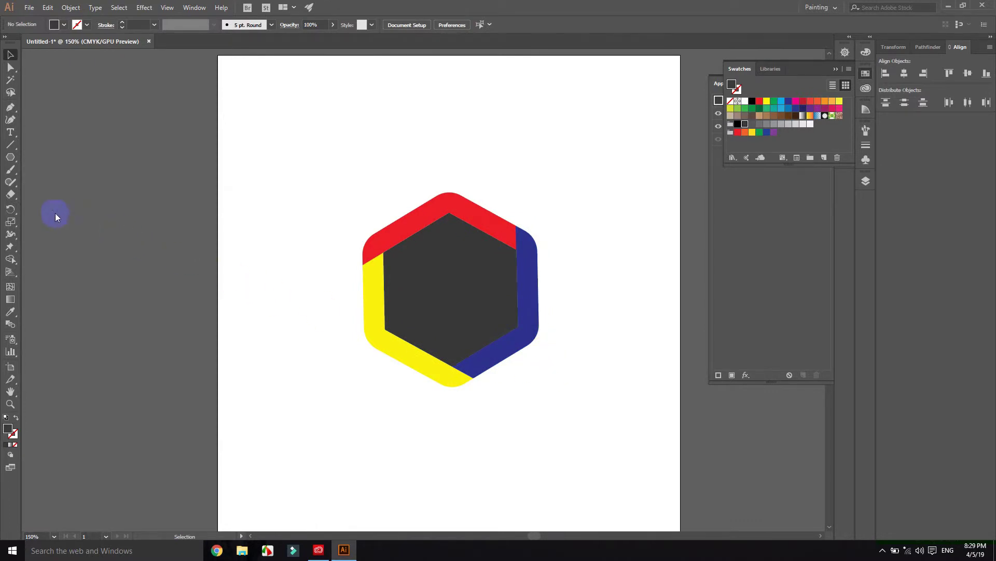
- Draw a 136 × 30.667 pt bar above the hexagon and round it into a pill
left_click(10, 157)
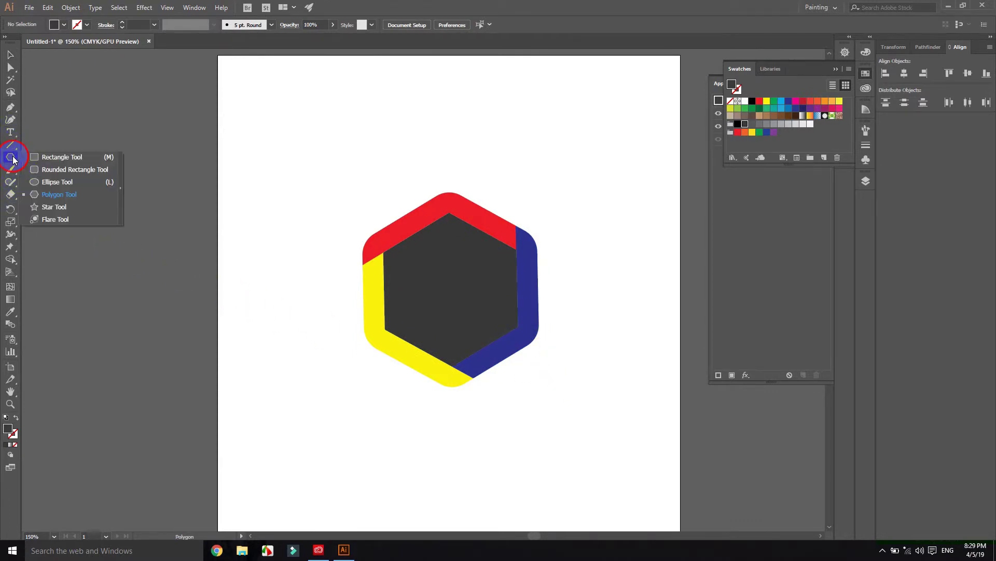
left_click(36, 155)
mouse_move(301, 129)
left_mouse_down()
mouse_move(419, 163)
mouse_move(418, 155)
left_mouse_up()
left_click_drag(408, 153, 406, 153)
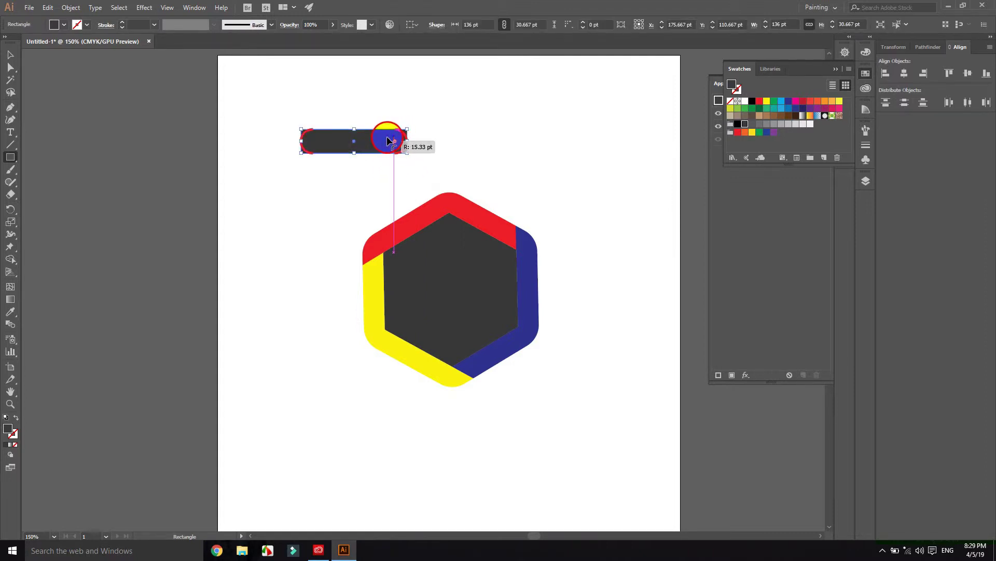
left_click_drag(399, 136, 386, 136)
left_click(10, 54)
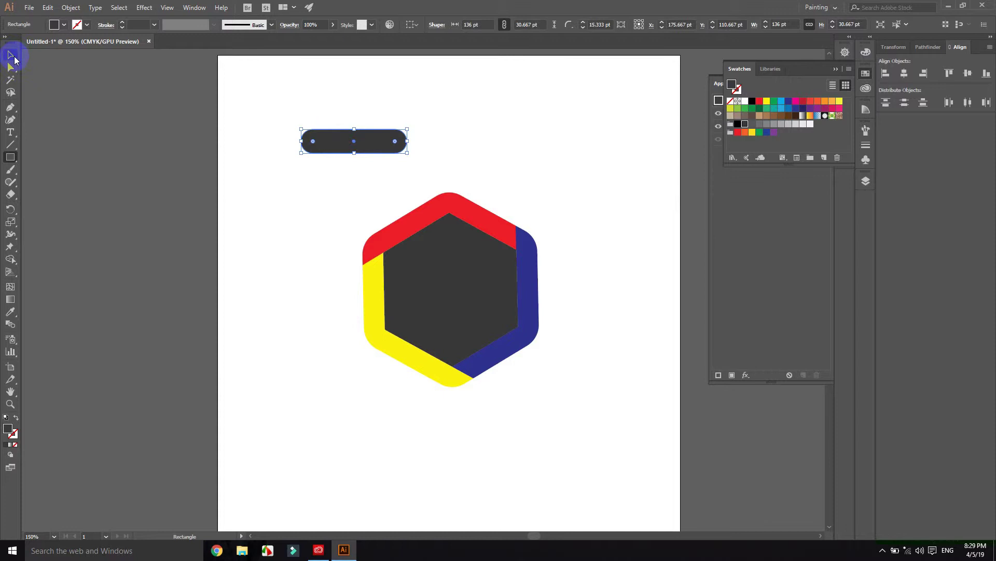
left_click(366, 156)
left_click(377, 141)
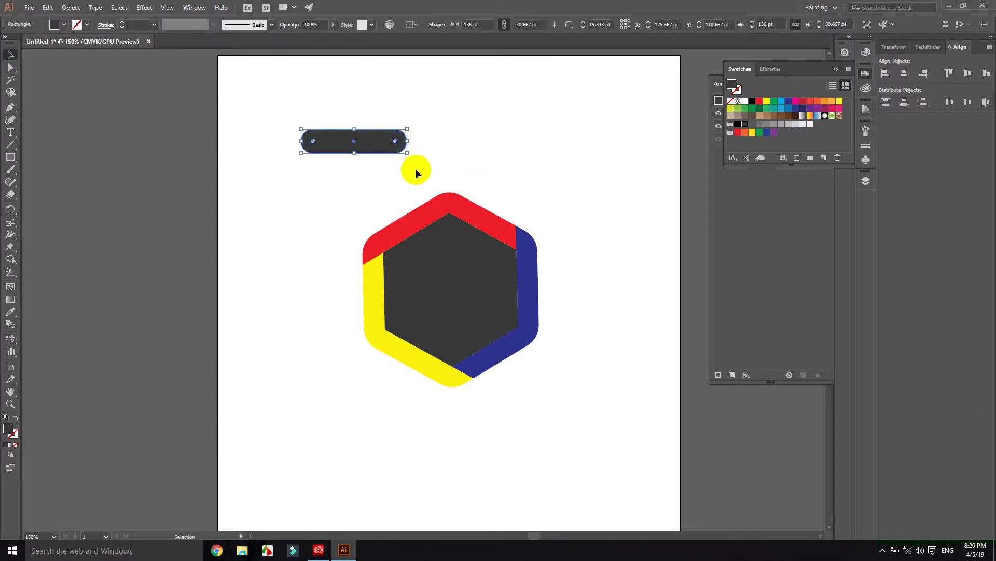
left_click_drag(312, 200, 580, 410)
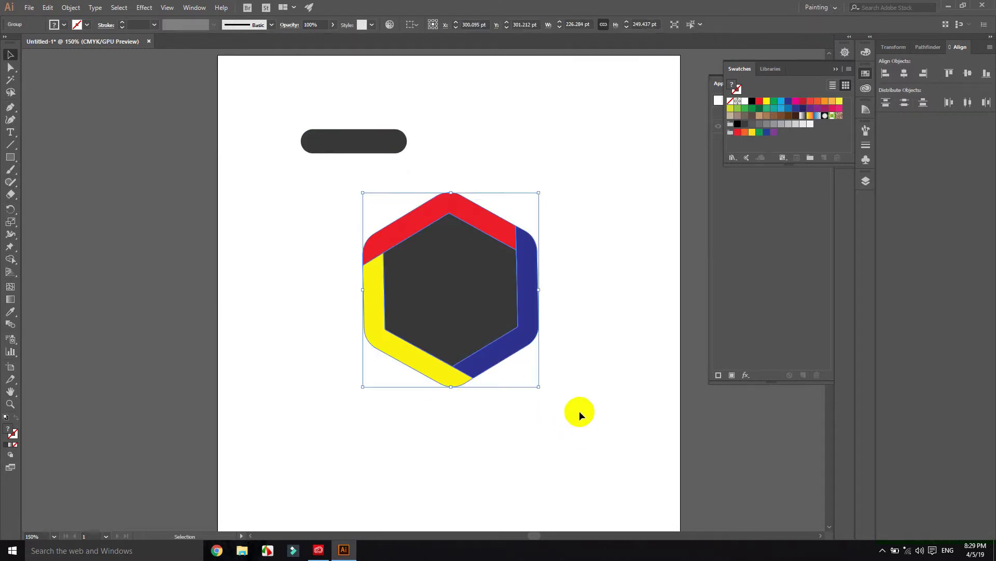
- Scale up the hexagon badge, move the pill to the upper right and fill it green
left_click_drag(540, 386, 595, 464)
left_click(597, 296)
left_click(366, 141)
left_click_drag(367, 145, 565, 113)
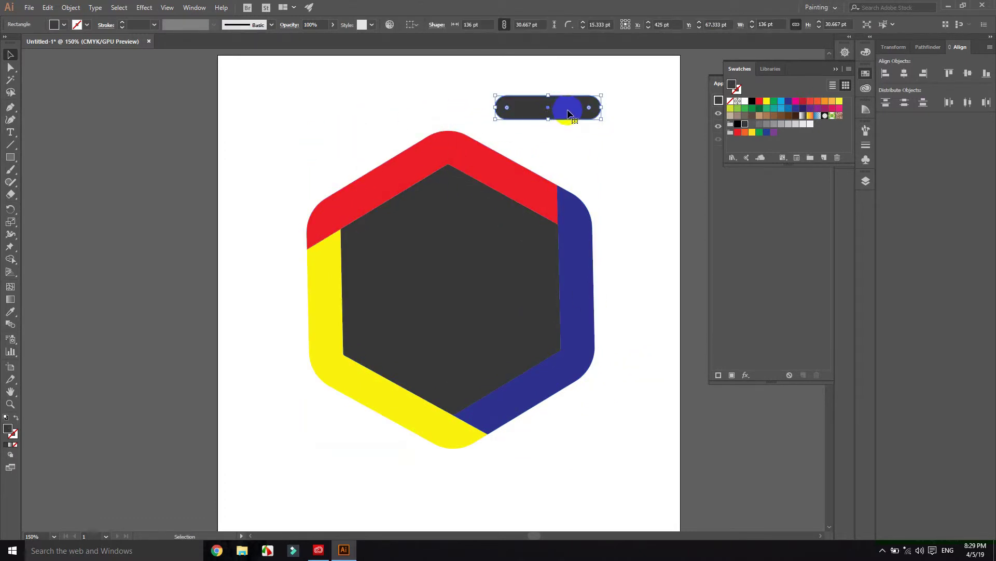
left_click(767, 109)
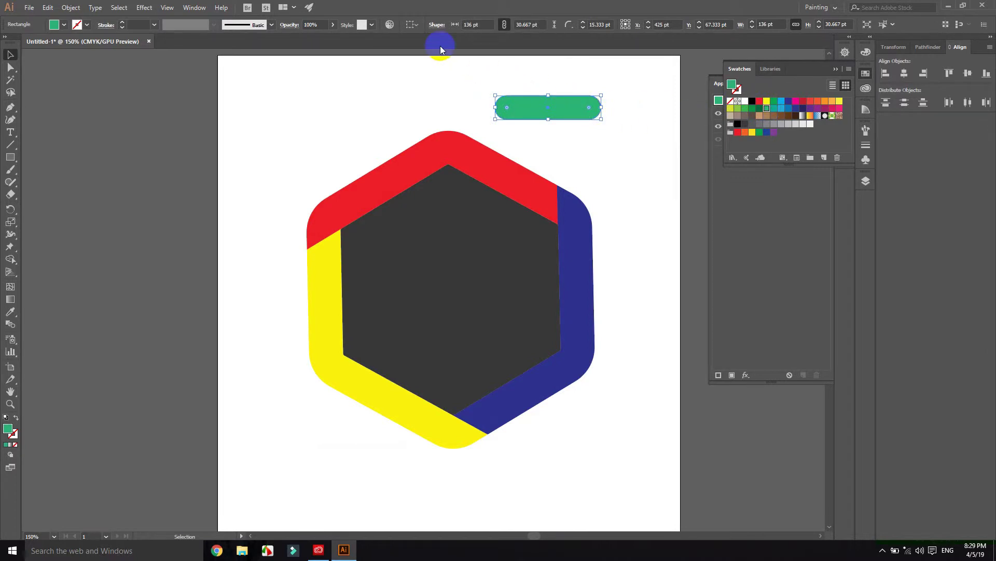
- Show the rulers and pull a horizontal guide onto the hexagon
key("ctrl+shift+b")
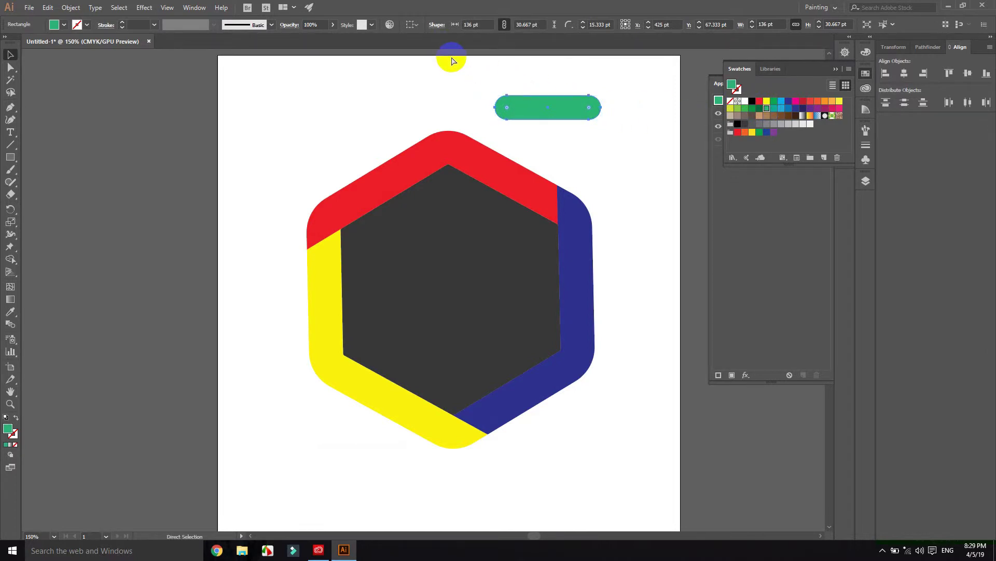
key("ctrl+r")
left_click_drag(442, 50, 460, 232)
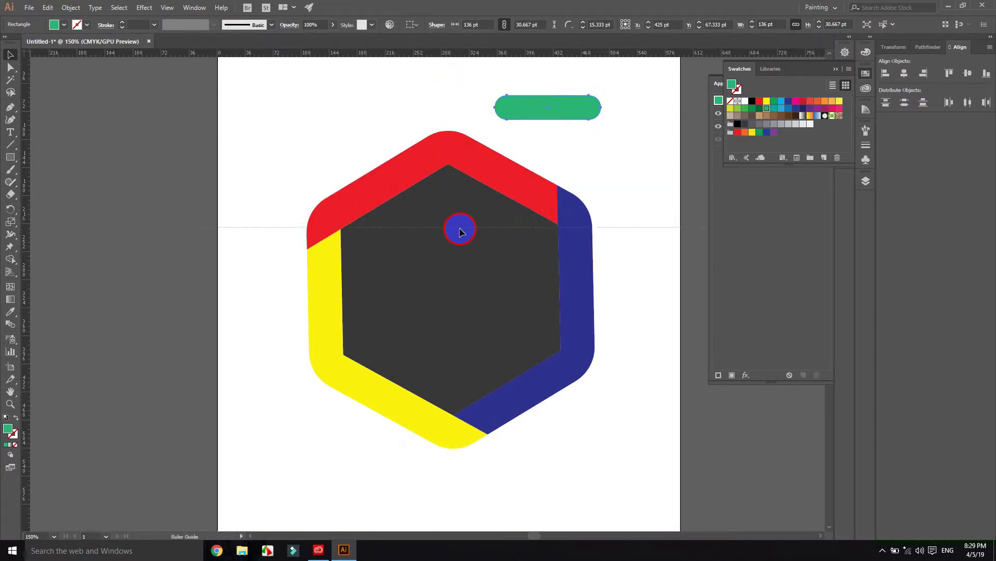
- Add a second horizontal guide and two vertical guides at the hexagon's inner edges, then move the green bar inside
mouse_move(430, 52)
left_mouse_down()
mouse_move(463, 304)
mouse_move(478, 341)
left_mouse_up()
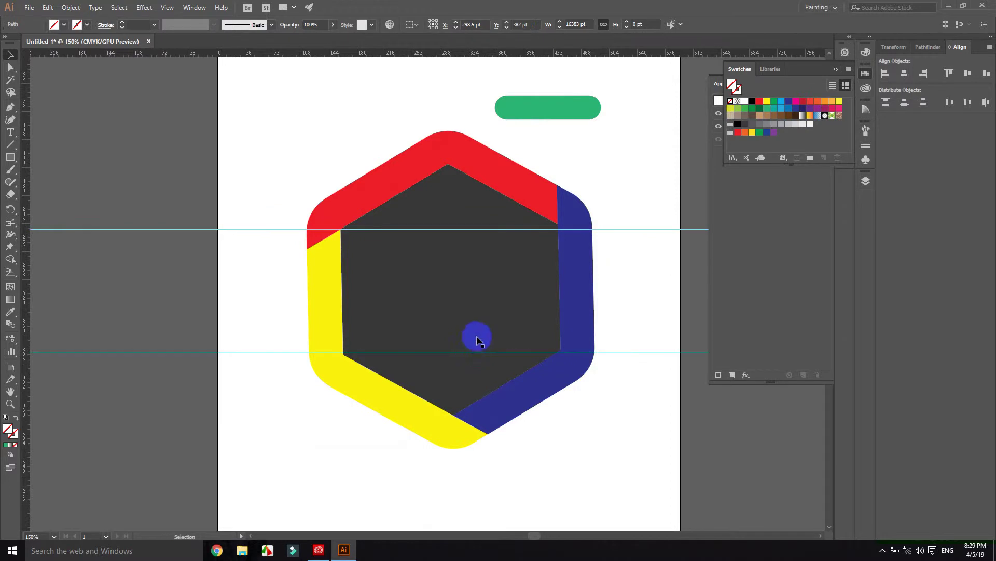
left_click_drag(26, 235, 364, 275)
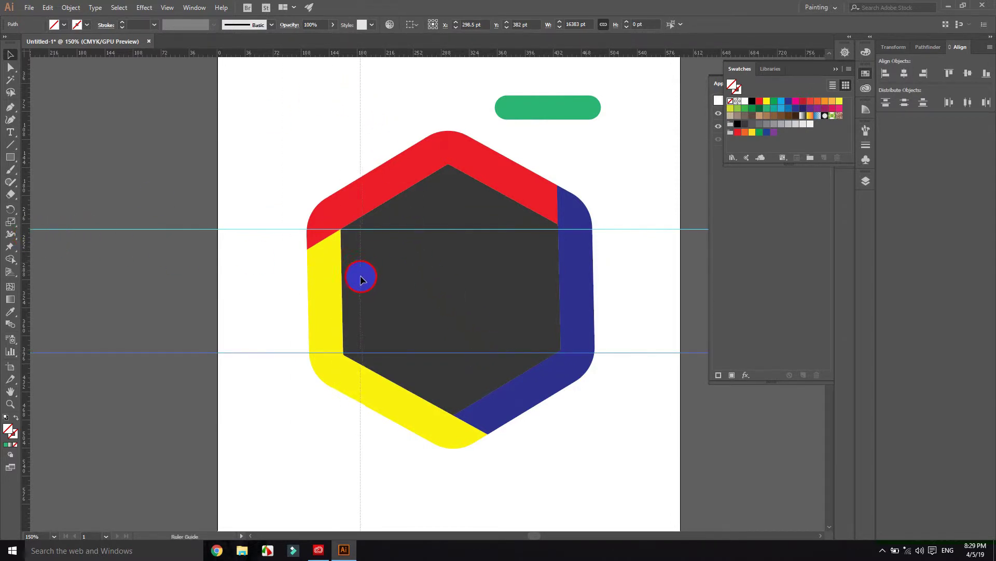
left_click_drag(363, 276, 360, 276)
left_click_drag(26, 293, 25, 293)
left_click_drag(507, 298, 547, 307)
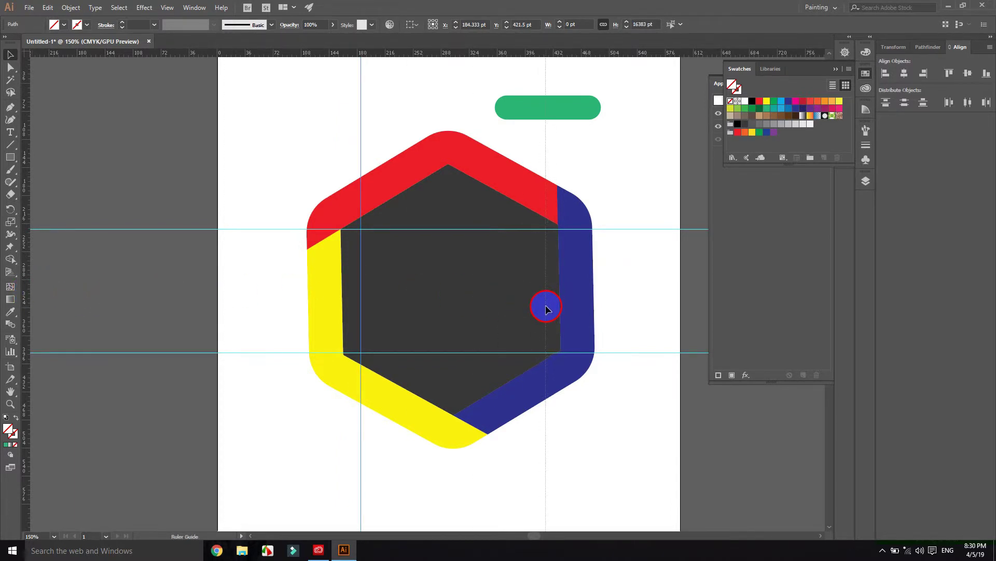
left_click_drag(546, 309, 542, 307)
mouse_move(580, 114)
left_mouse_down()
mouse_move(533, 266)
mouse_move(518, 259)
mouse_move(525, 252)
left_mouse_up()
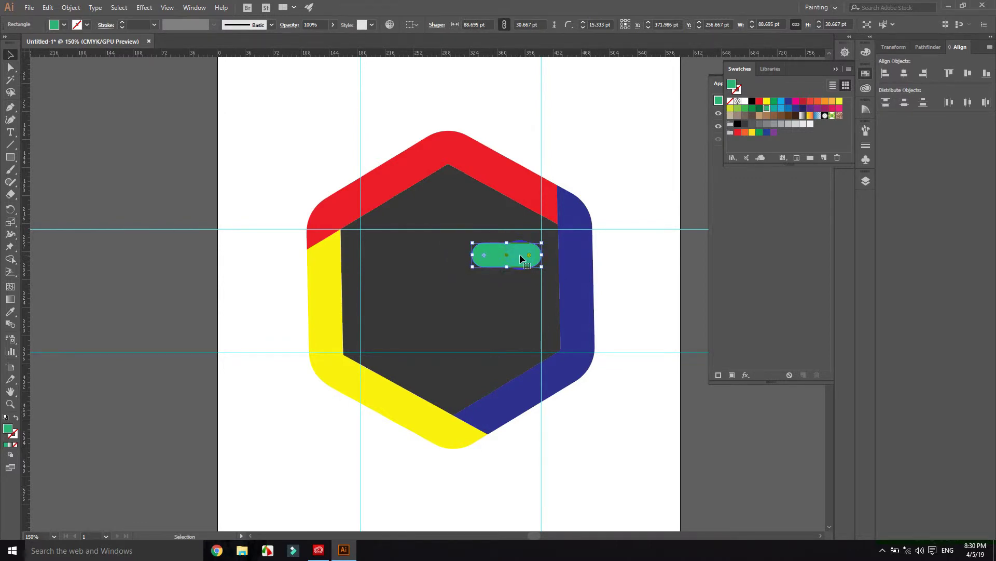
- Copy the green bar downward twice and nudge the middle one to even the spacing
left_click_drag(521, 258, 521, 320)
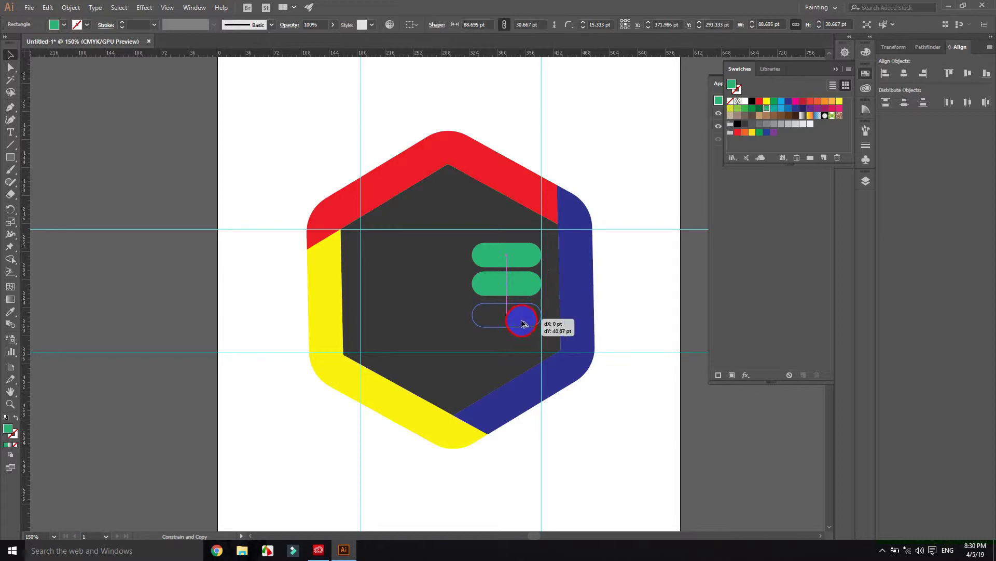
left_click_drag(521, 320, 524, 325)
left_click(521, 289)
left_click_drag(521, 290, 521, 293)
left_click(627, 306)
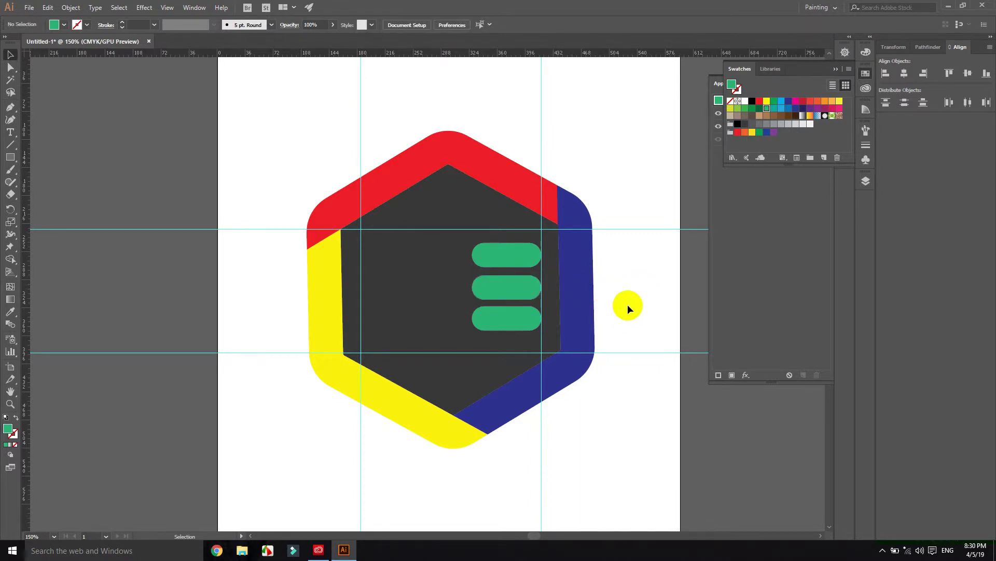
left_click(496, 260)
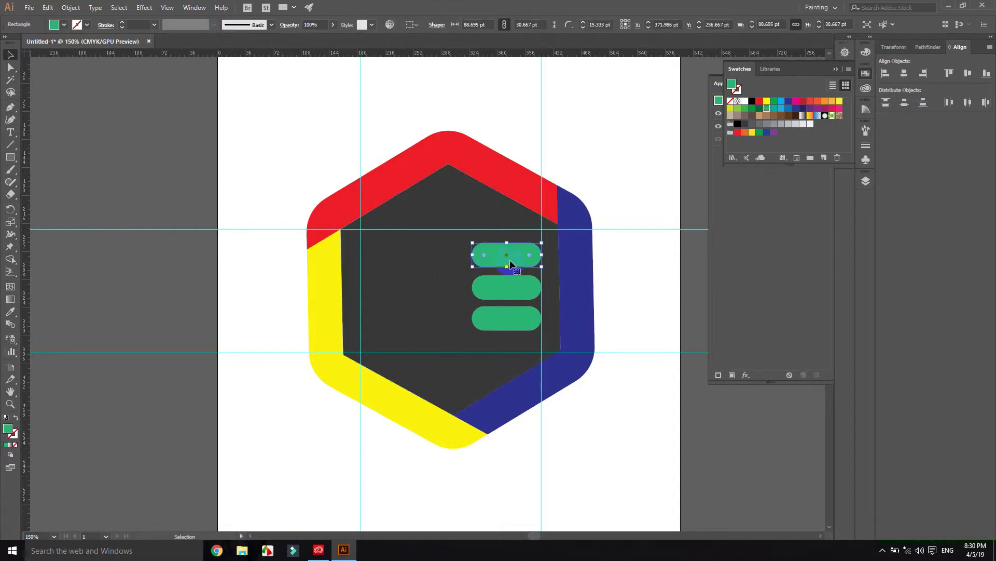
- Copy the top green bar to the hexagon's left side, undoing an accidental badge move
mouse_move(510, 263)
left_mouse_down()
mouse_move(405, 270)
mouse_move(401, 282)
left_mouse_up()
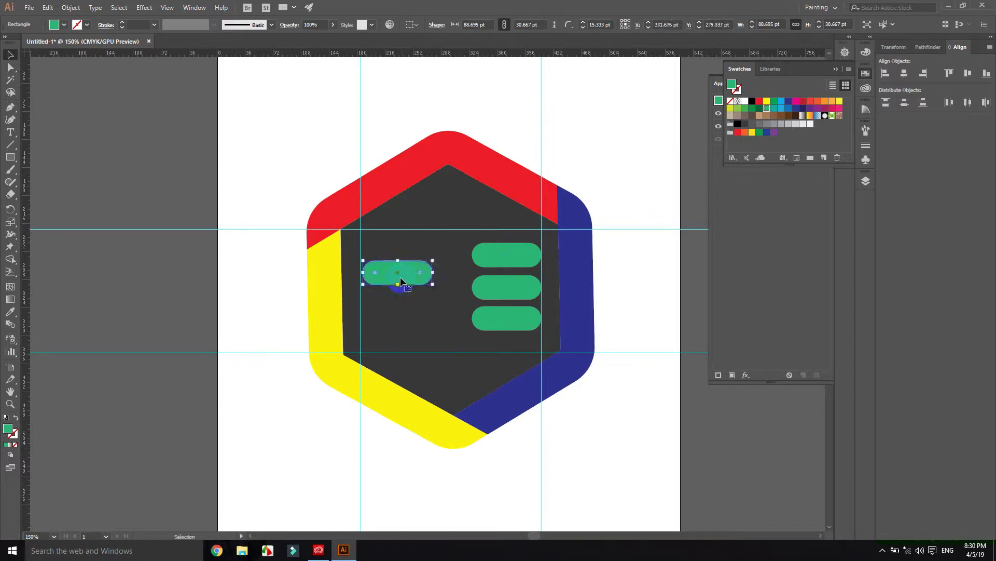
left_click(629, 310)
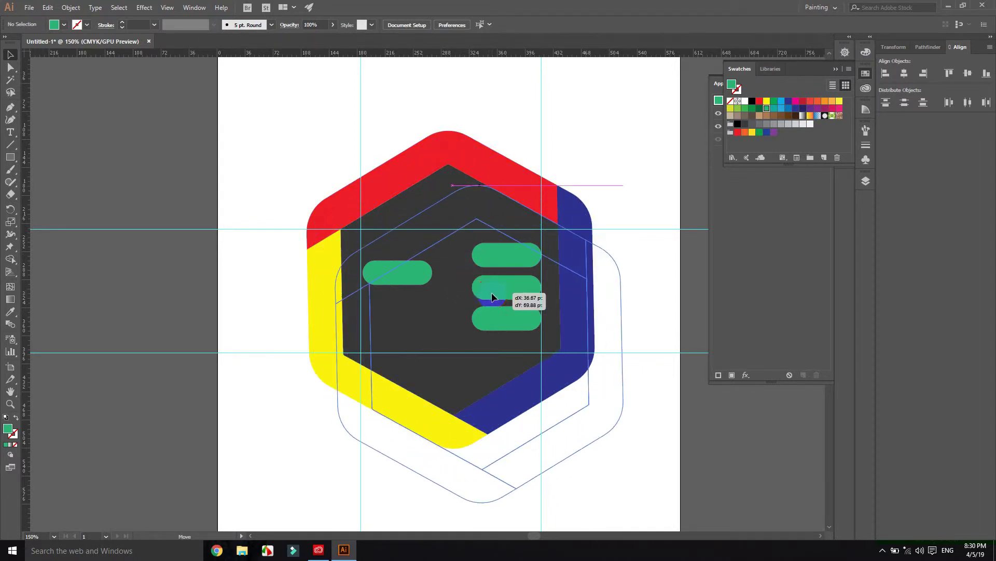
left_click_drag(487, 252, 488, 291)
key("ctrl+z")
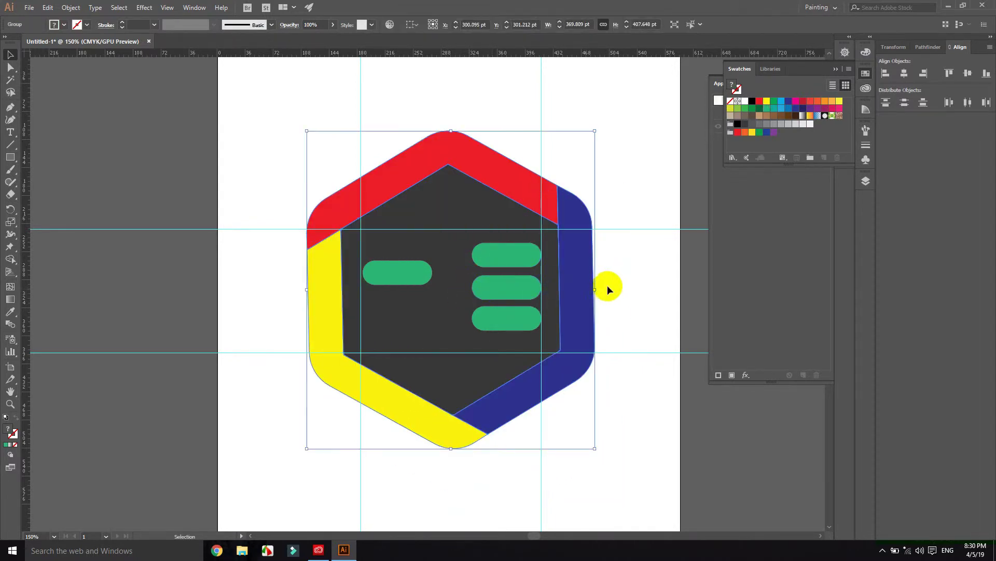
- Lock the guides and the hexagon group under Layer 1 in the Layers panel
left_click(866, 182)
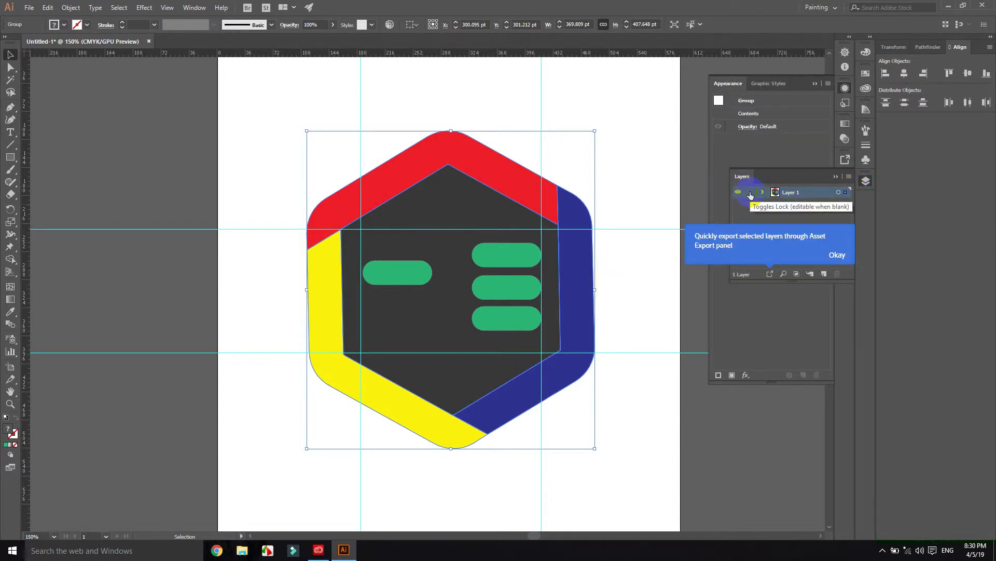
left_click(669, 178)
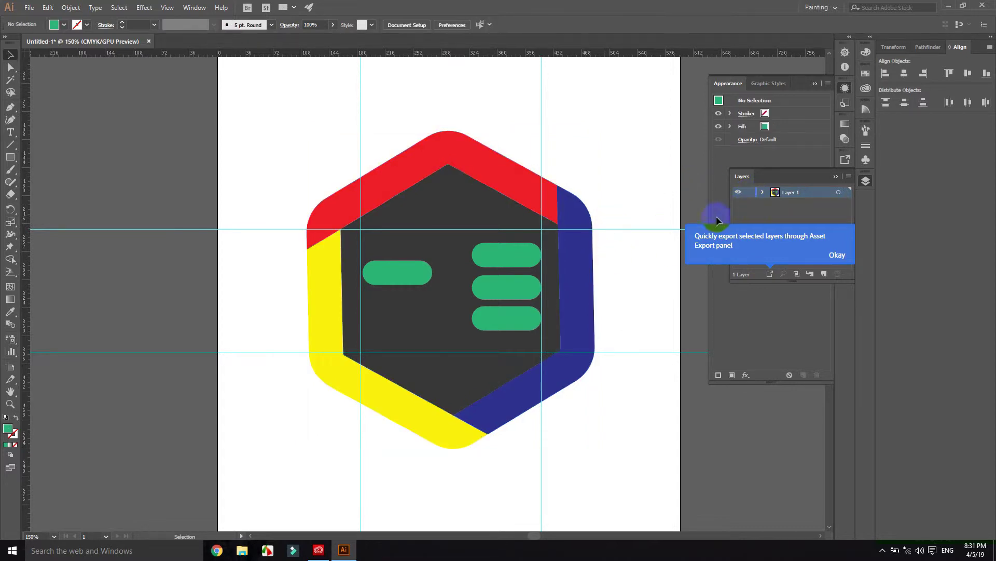
left_click(760, 194)
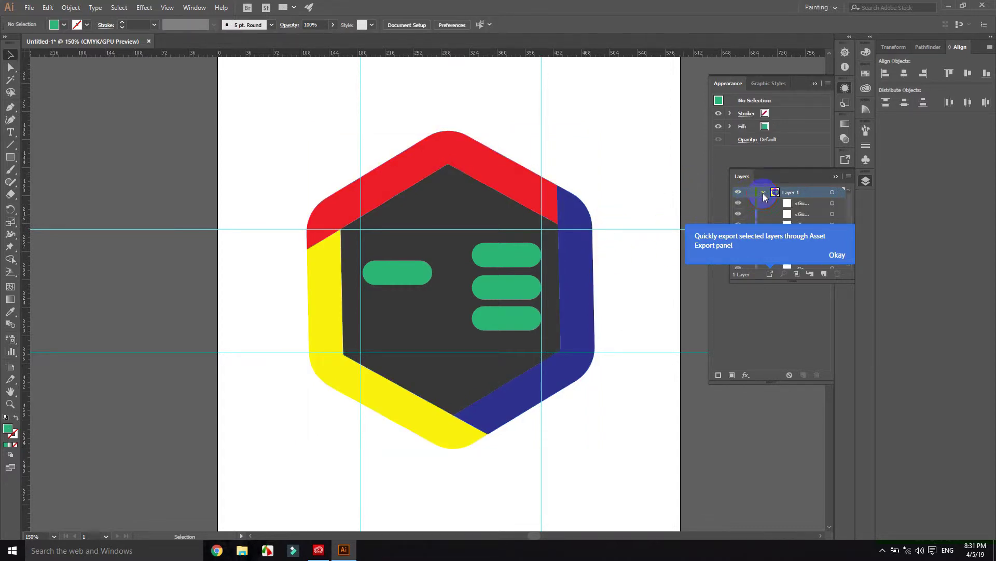
left_click(833, 256)
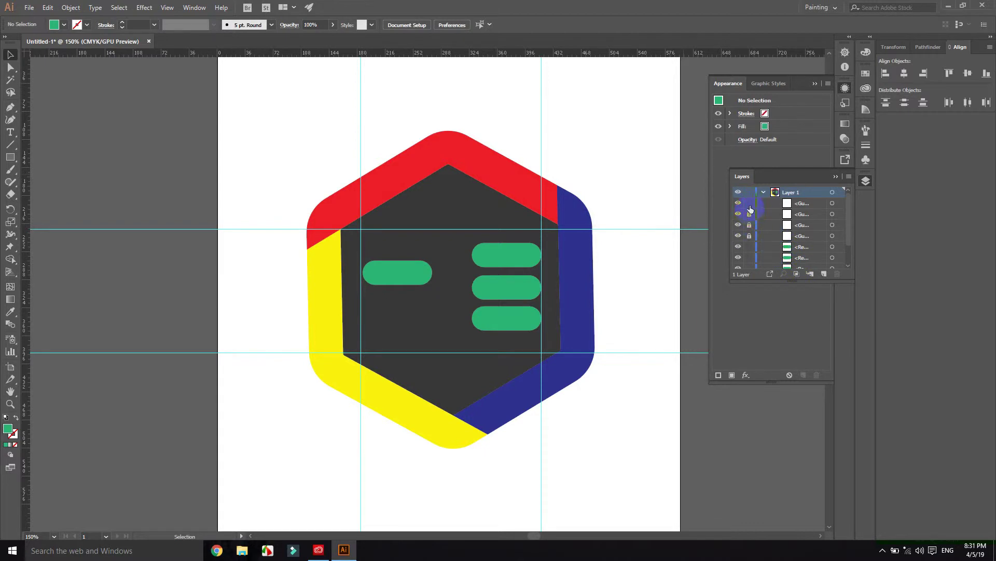
scroll(764, 220, "down", 2)
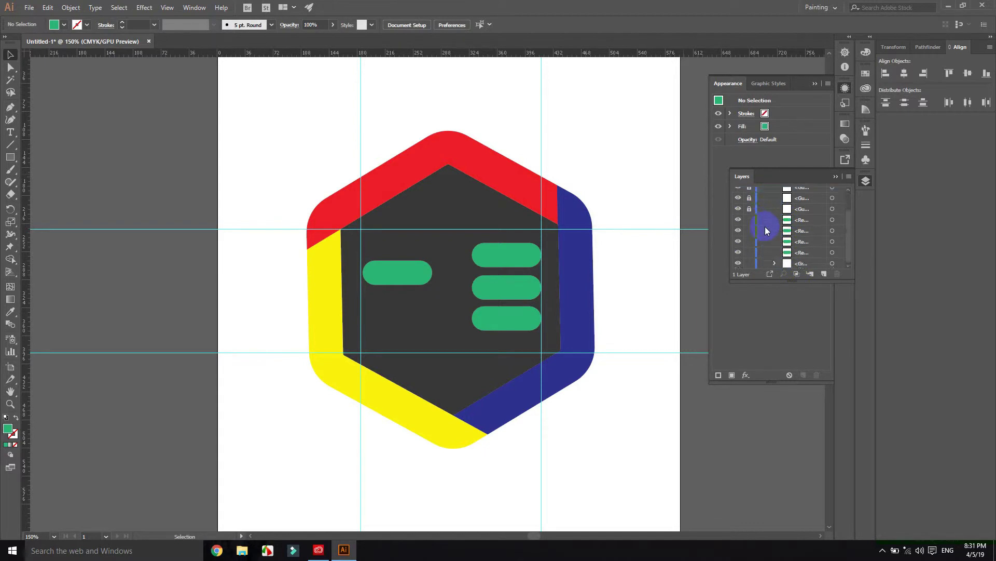
left_click_drag(749, 263, 749, 220)
left_click_drag(750, 264, 750, 258)
- Select the three right-side green bars and bring up their context menu
left_click(508, 285)
left_click(505, 260)
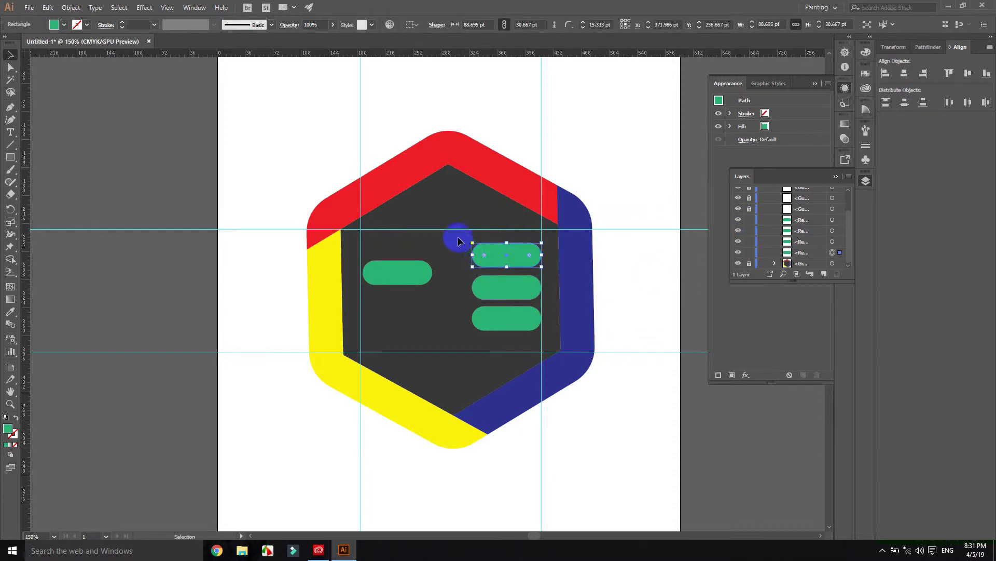
left_click_drag(467, 240, 547, 334)
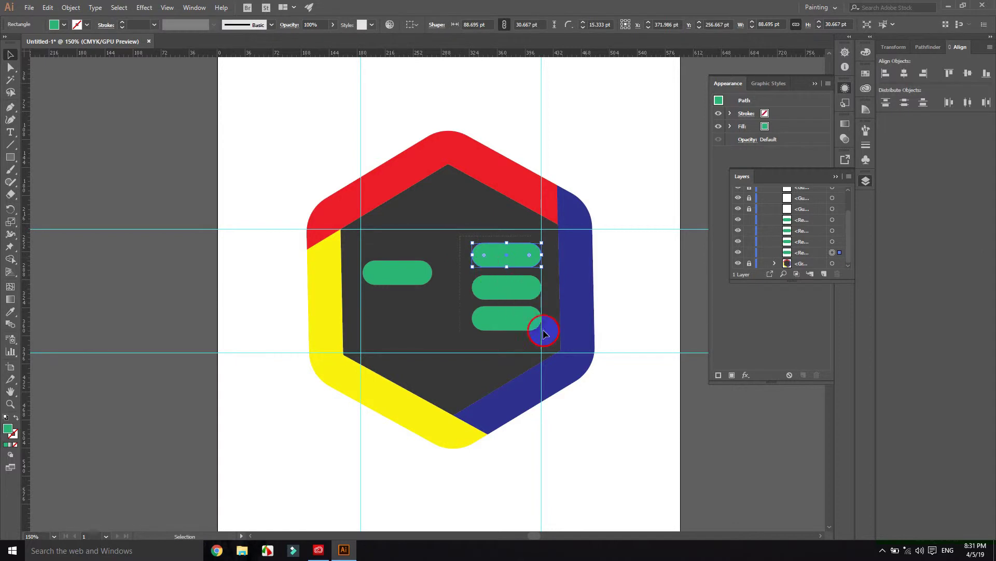
right_click(520, 294)
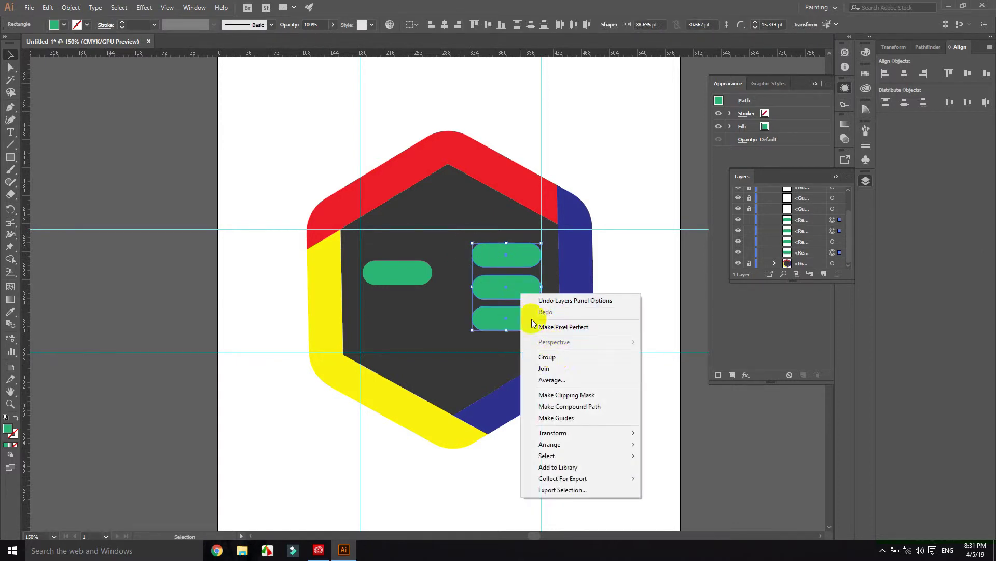
- Nudge the grouped right bars down, then move the left green pill below the hexagon and enlarge it
left_click(555, 357)
left_click_drag(512, 287, 515, 288)
left_click(419, 274)
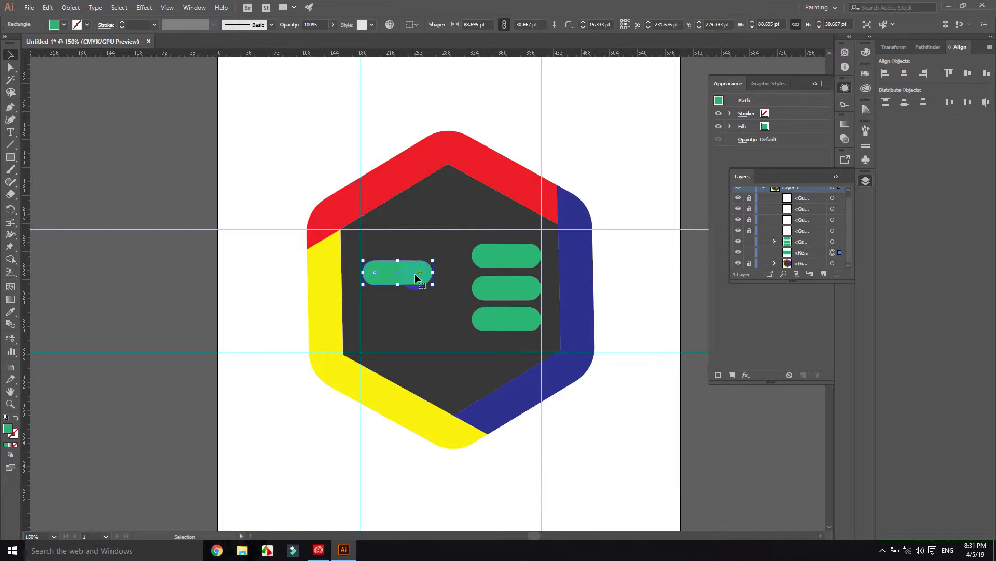
left_click_drag(415, 274, 435, 284)
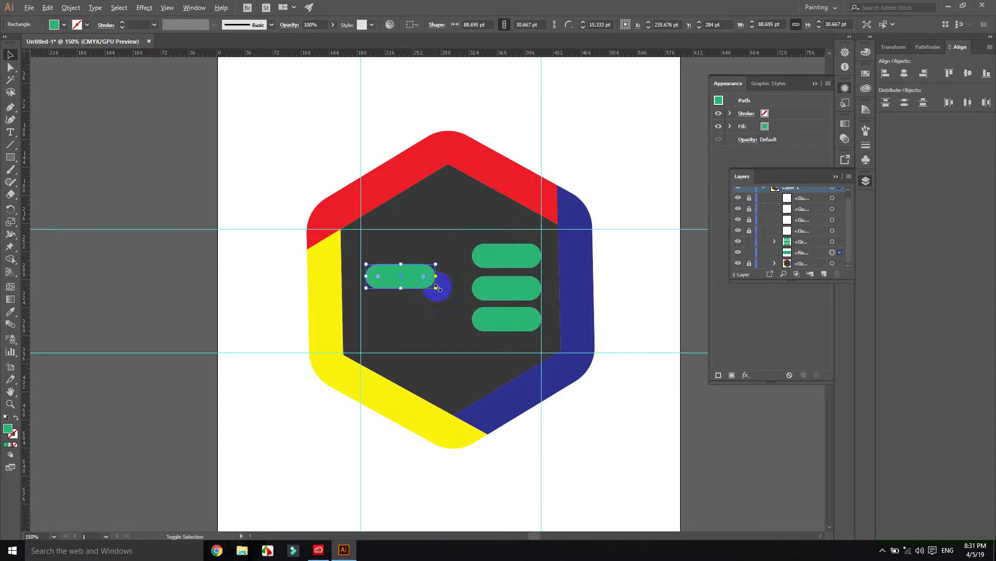
mouse_move(436, 289)
left_mouse_down()
mouse_move(469, 336)
mouse_move(420, 281)
mouse_move(386, 348)
left_mouse_up()
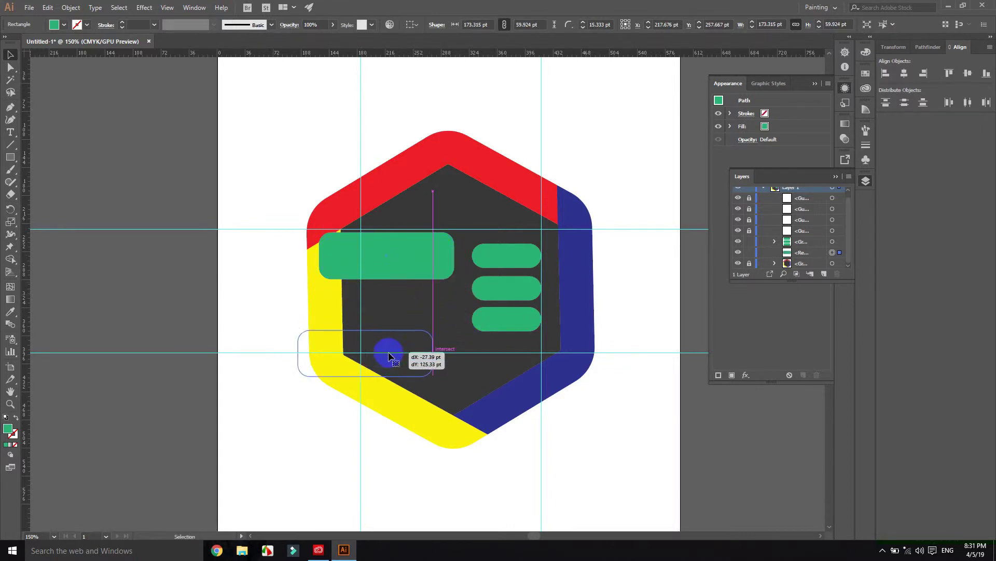
- Enlarge the green pill to about 356 × 123 pt with fully rounded ends, then reposition it
scroll(429, 345, "down", 2)
scroll(429, 345, "down", 2)
left_click_drag(434, 264, 423, 404)
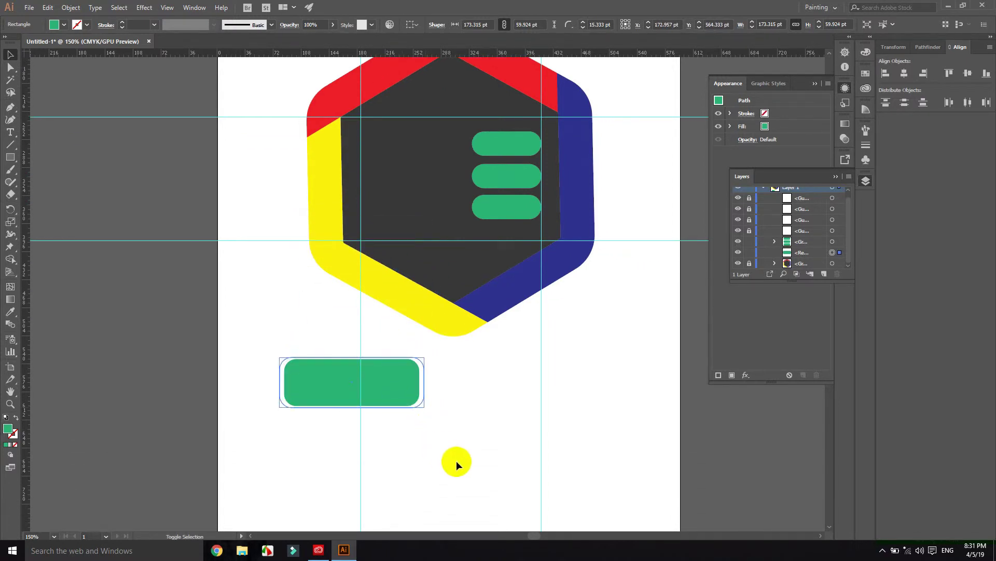
left_click_drag(421, 406, 492, 431)
mouse_move(479, 353)
left_mouse_down()
mouse_move(437, 369)
mouse_move(554, 375)
left_mouse_up()
left_click(569, 369)
left_click(392, 378)
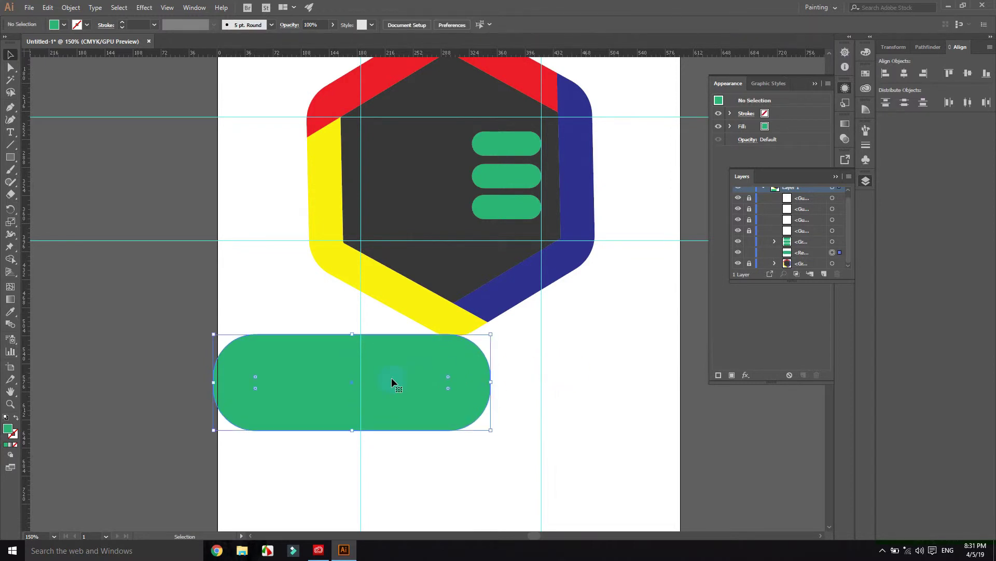
left_click_drag(392, 382, 401, 405)
key("ctrl+shift+a")
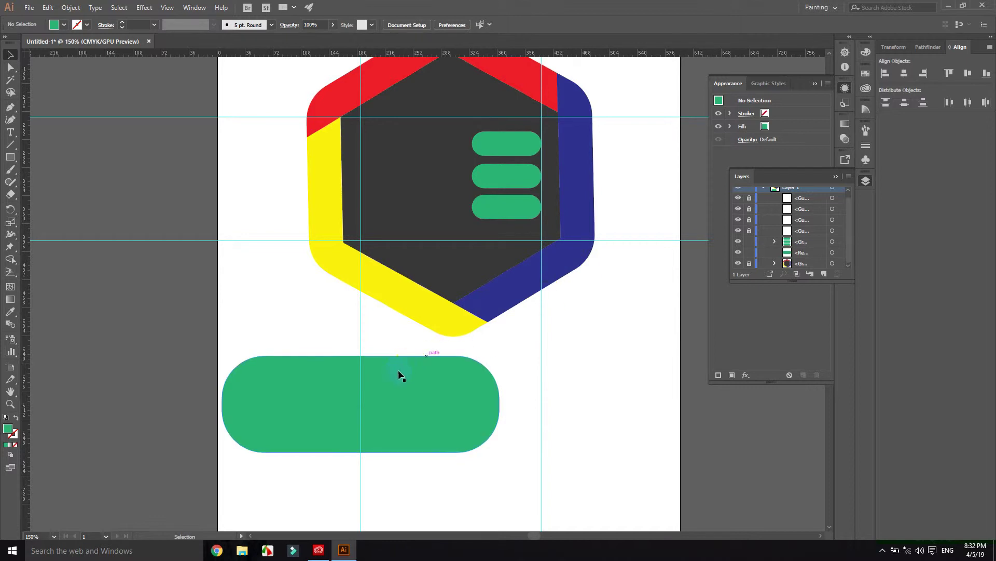
- Draw a black-filled rectangle inside the big green pill, deleting a stray rectangle
left_click(10, 157)
left_click_drag(247, 378, 437, 435)
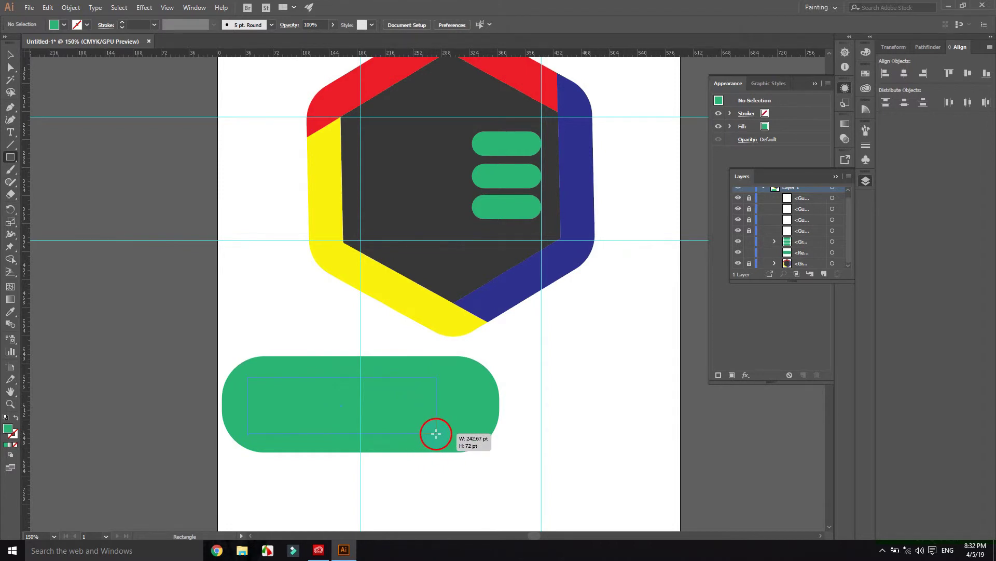
left_click_drag(436, 435, 436, 433)
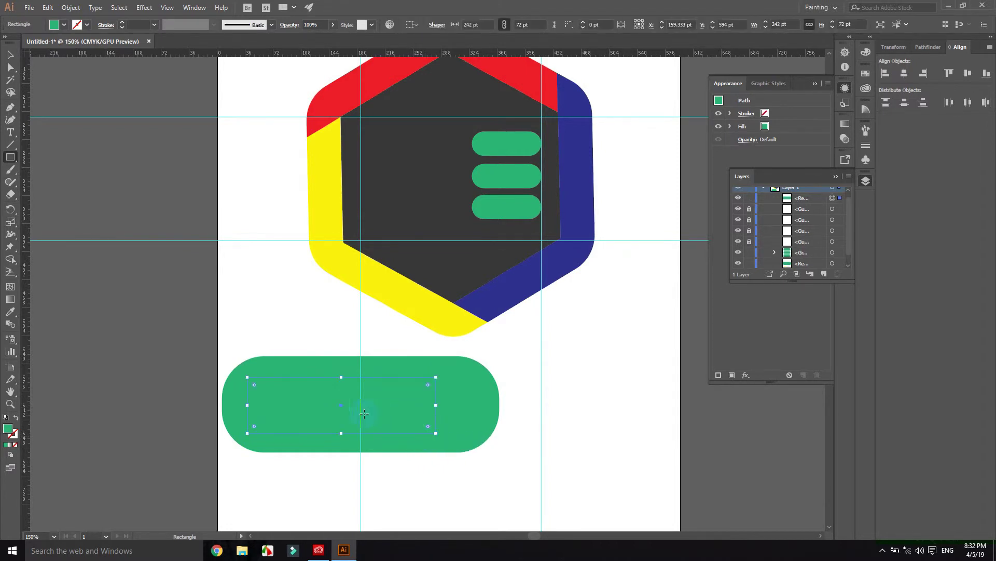
left_click_drag(179, 336, 151, 340)
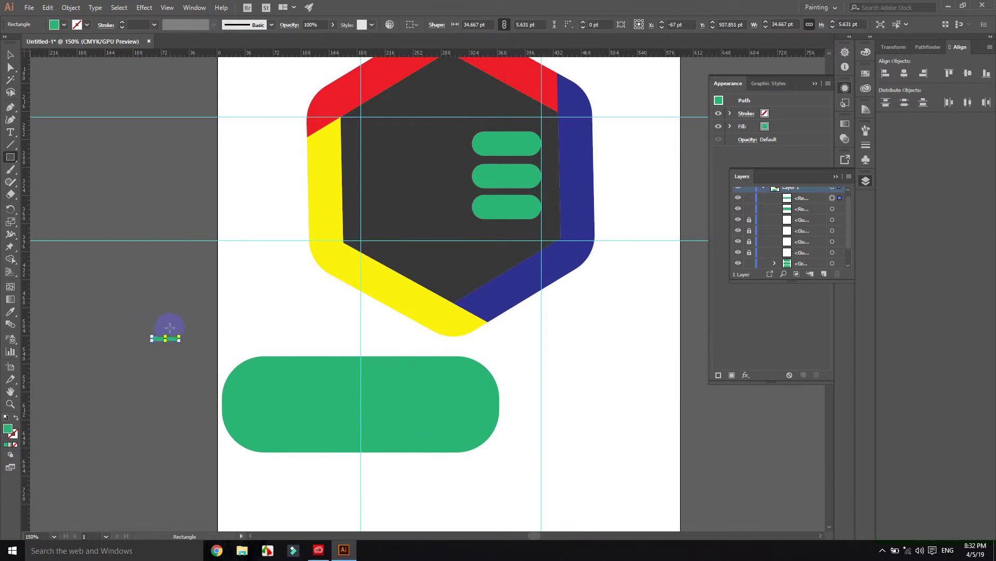
key("Delete")
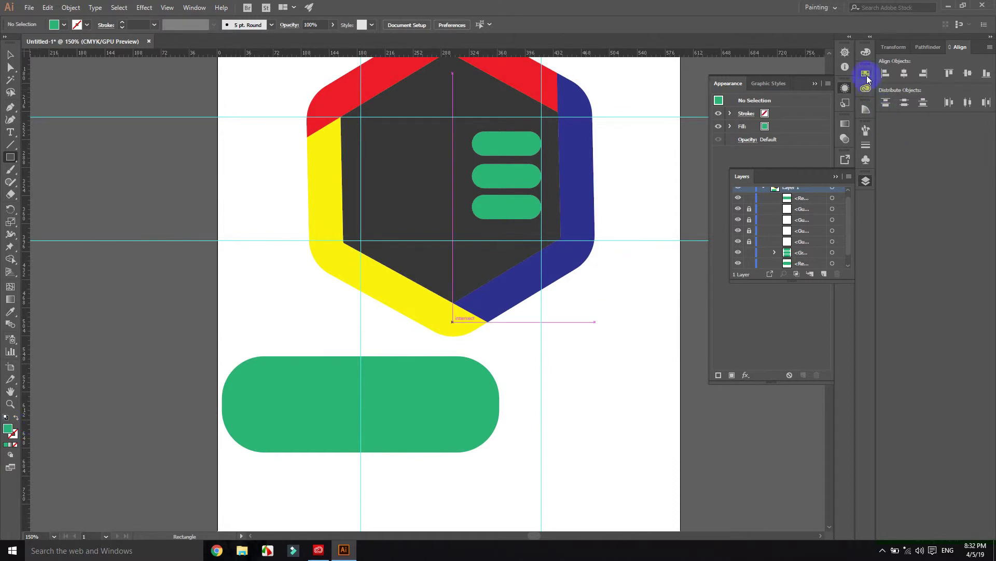
left_click(866, 74)
left_click(754, 104)
mouse_move(273, 386)
left_mouse_down()
mouse_move(423, 446)
mouse_move(458, 432)
left_mouse_up()
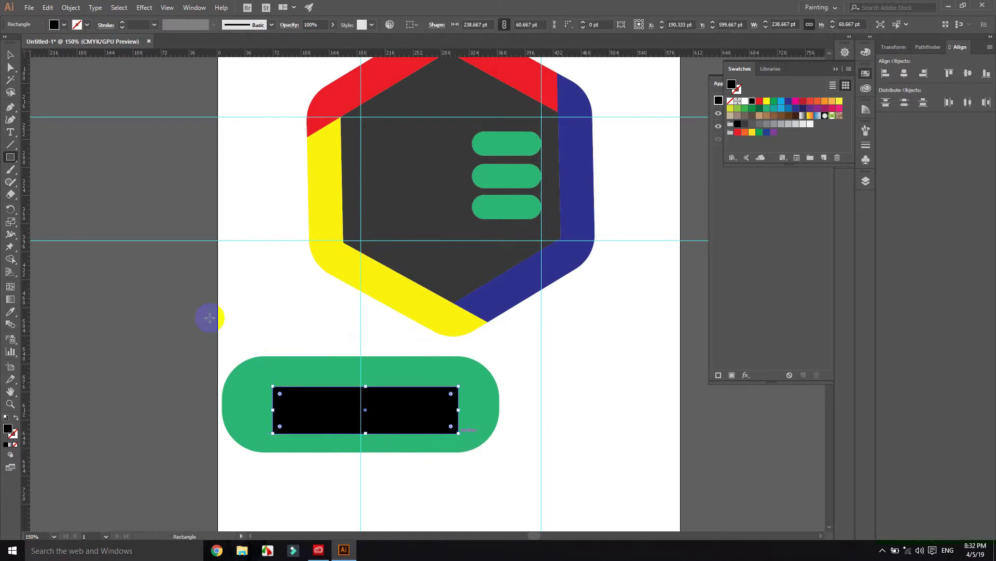
- Align the black rectangle and green pill on horizontal and vertical centres
key("v")
left_click_drag(195, 332, 537, 488)
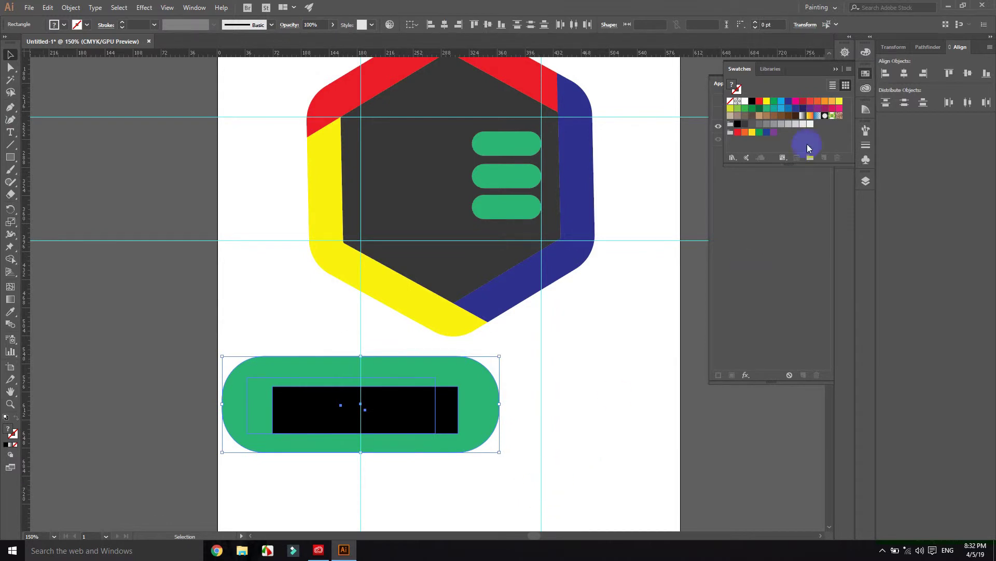
left_click(905, 73)
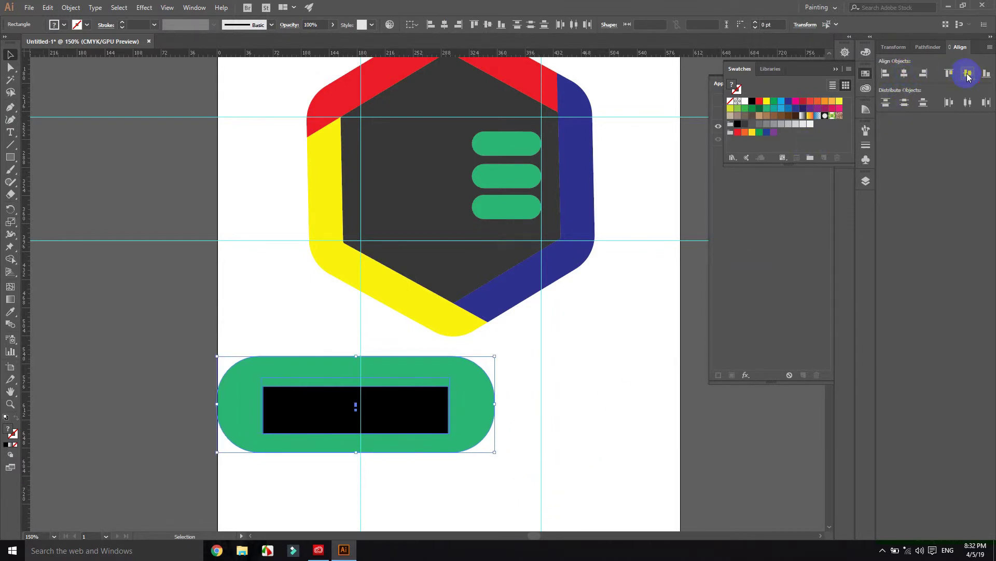
left_click(968, 77)
left_click(619, 317)
- Round the black rectangle's corners, leaving a bar of about 238.667 × 60.667 pt
left_click(414, 401)
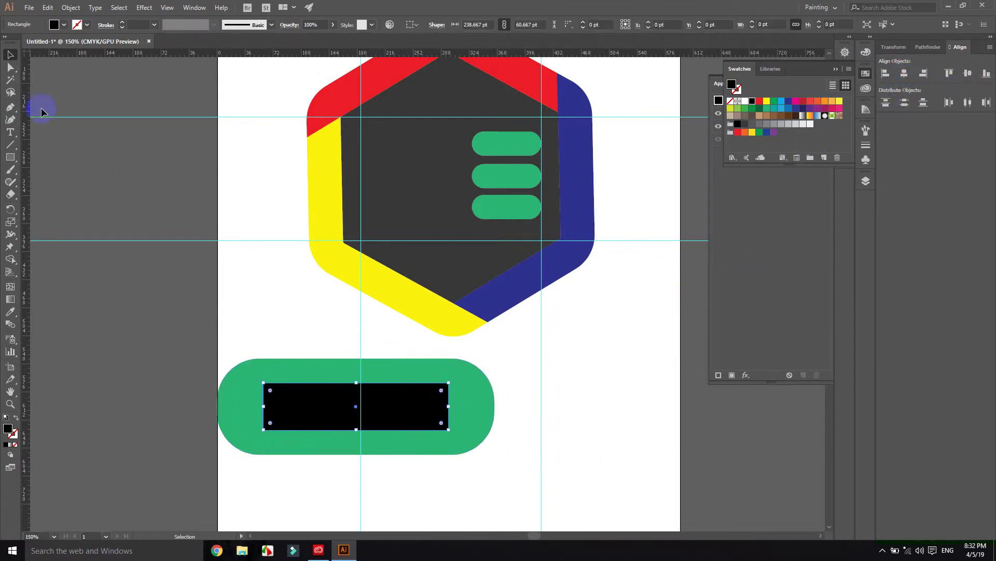
left_click_drag(441, 391, 421, 401)
left_click(561, 421)
scroll(579, 451, "down", 1)
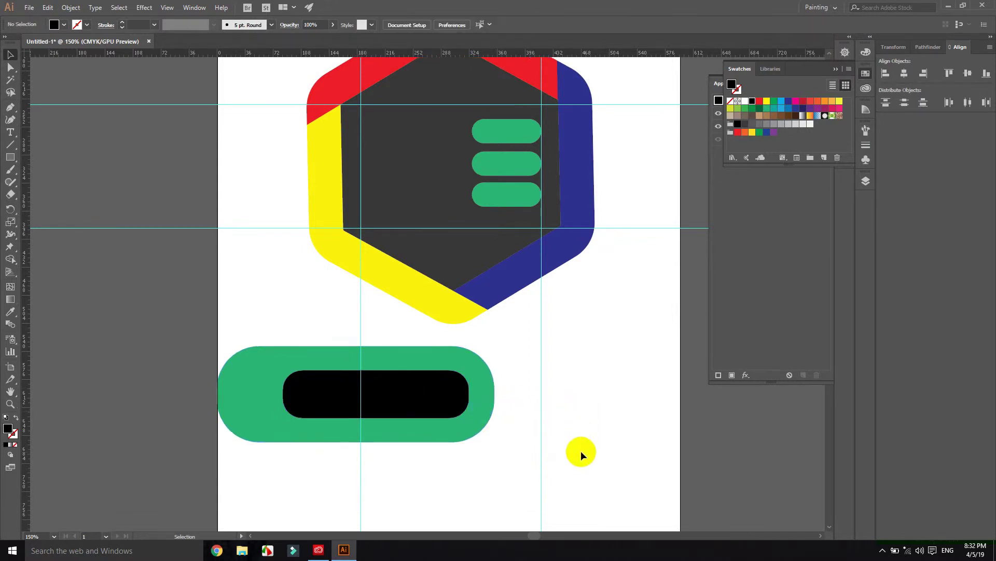
scroll(582, 451, "down", 2)
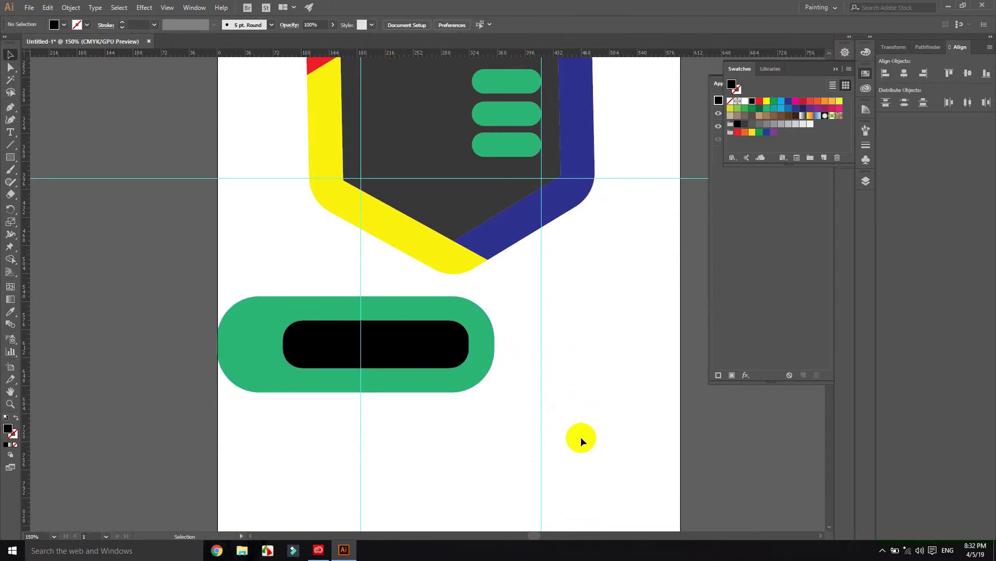
- Ungroup the three green pills inside the hexagon
left_click(443, 352)
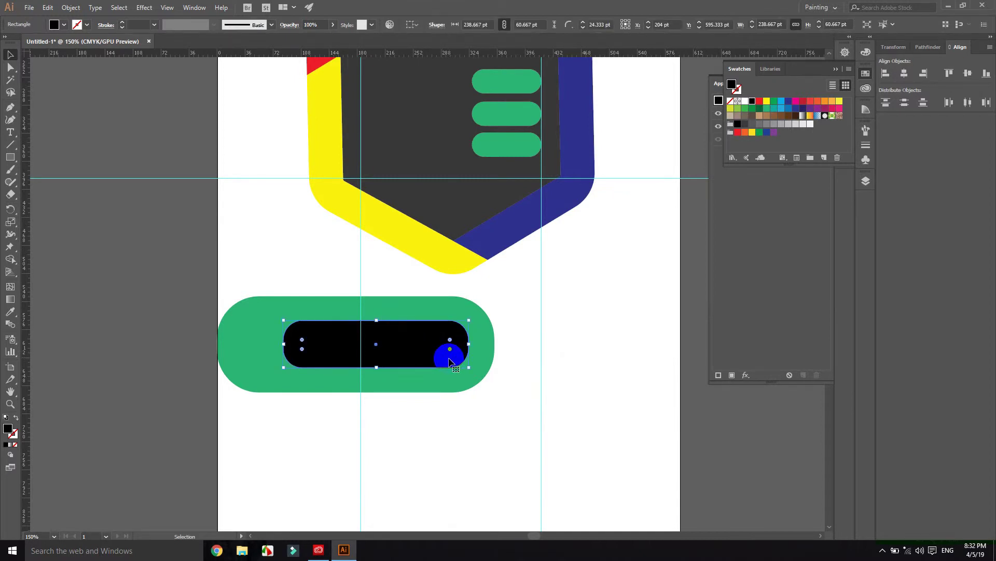
left_click(535, 360)
left_click(508, 156)
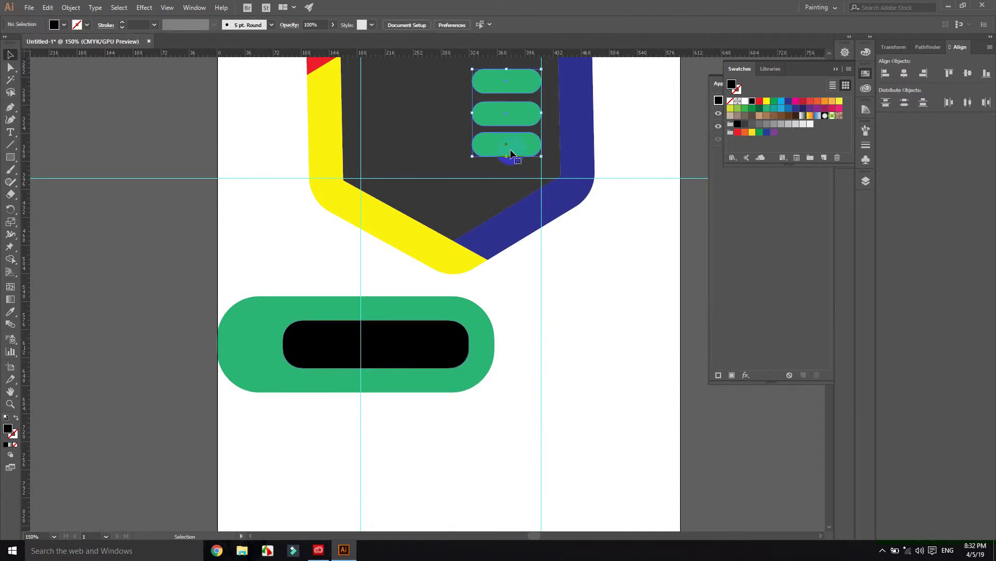
right_click(516, 149)
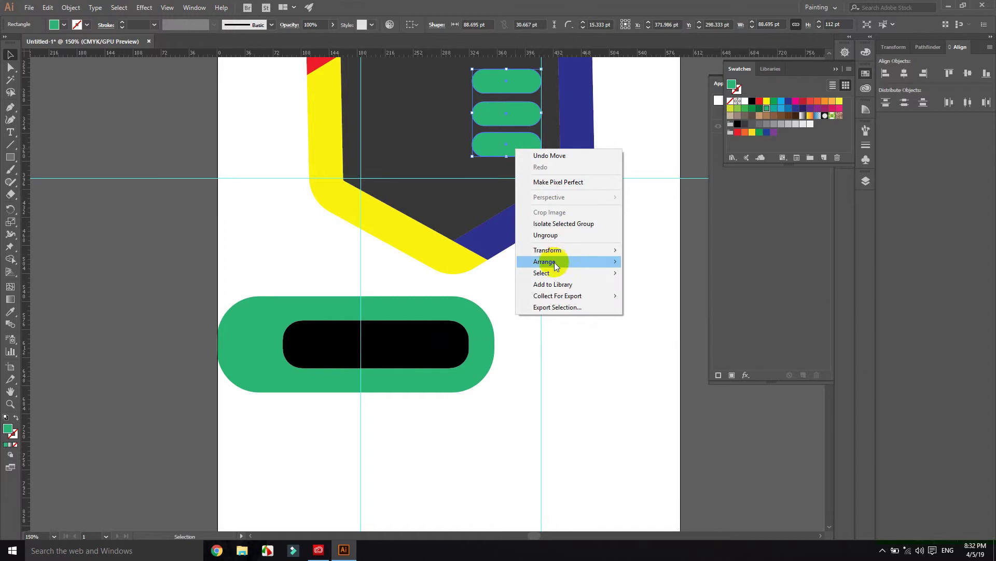
left_click(560, 234)
left_click(520, 159)
- Make the bottom pill light grey (C0 M0 Y0 K30) and return it to the hexagon's third slot
left_click_drag(518, 150, 417, 315)
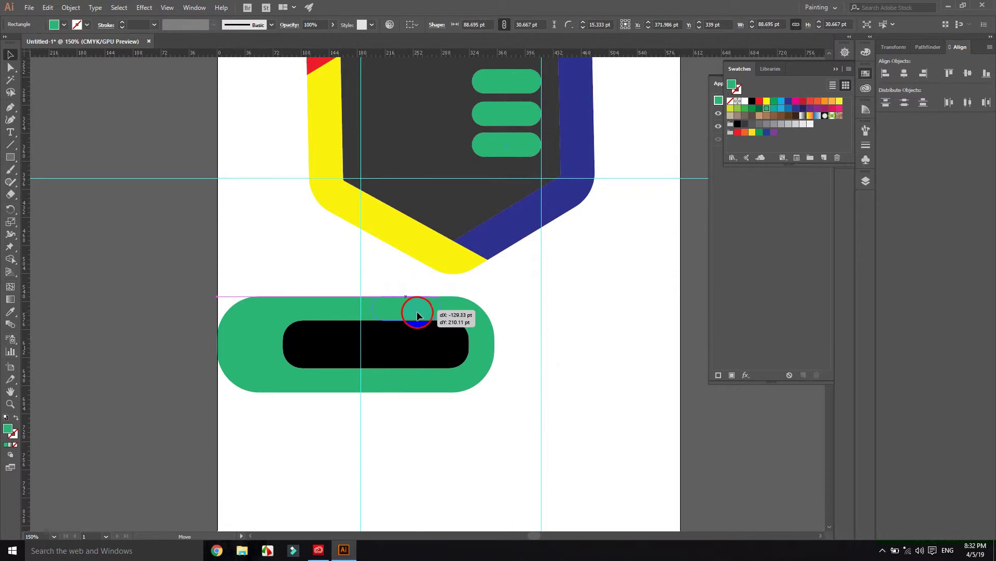
left_click_drag(416, 315, 417, 316)
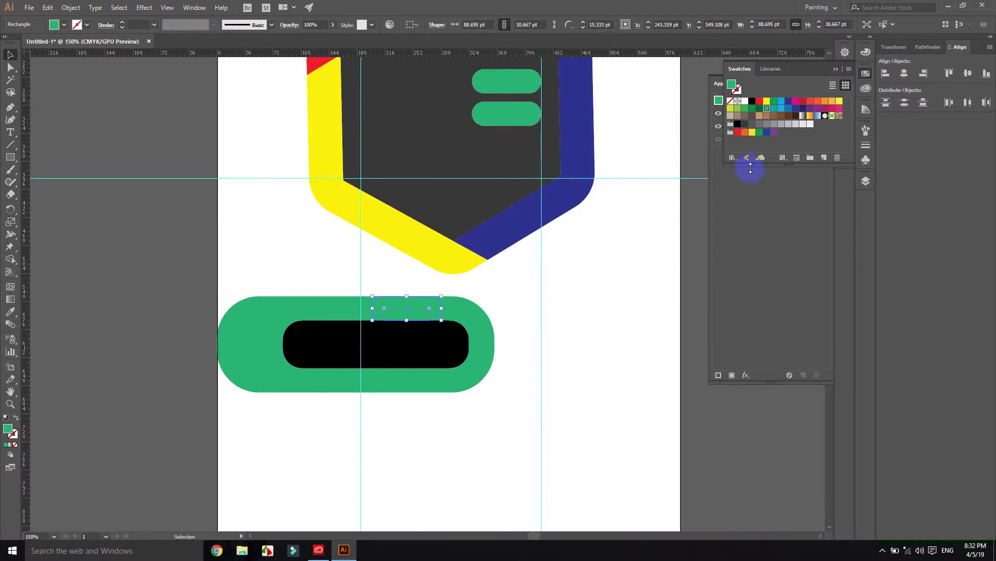
left_click(788, 124)
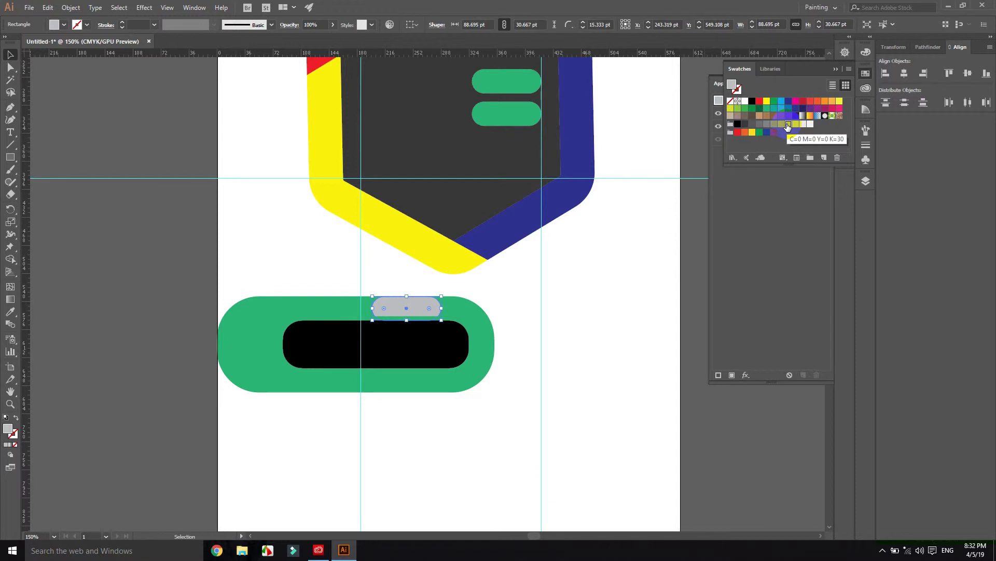
left_click_drag(419, 307, 428, 303)
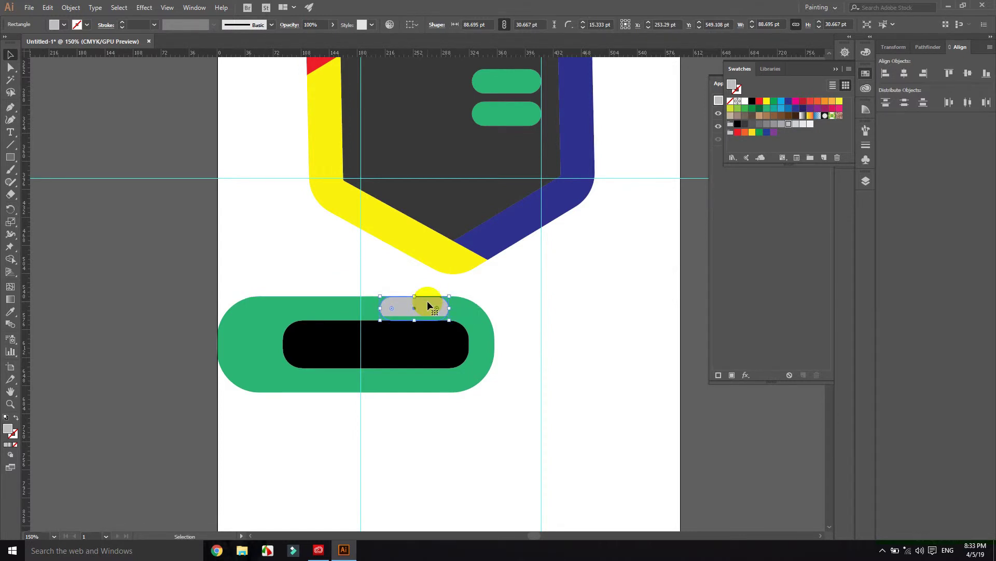
left_click(377, 325)
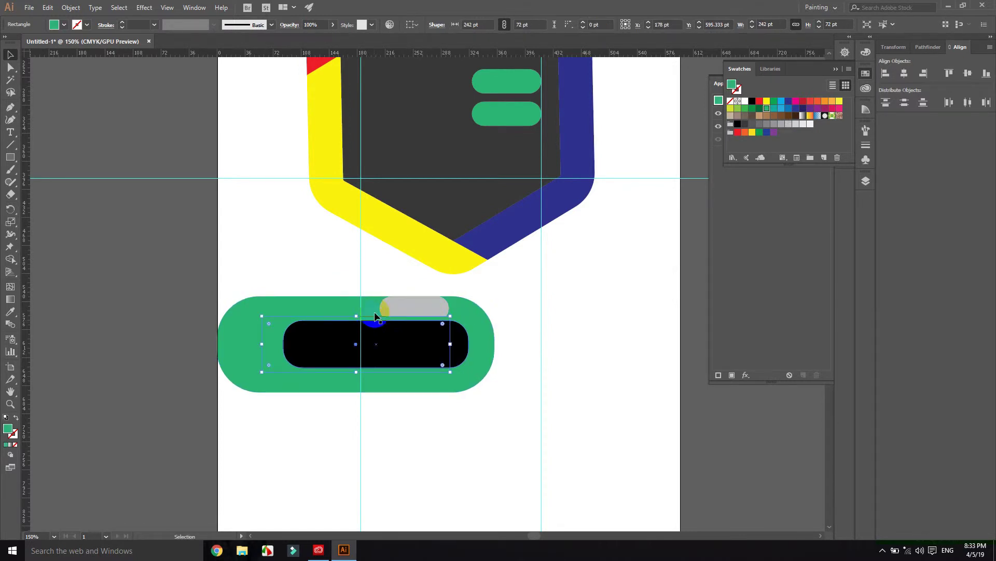
left_click(382, 306)
mouse_move(394, 311)
left_mouse_down()
mouse_move(468, 217)
mouse_move(509, 146)
left_mouse_up()
left_click(646, 245)
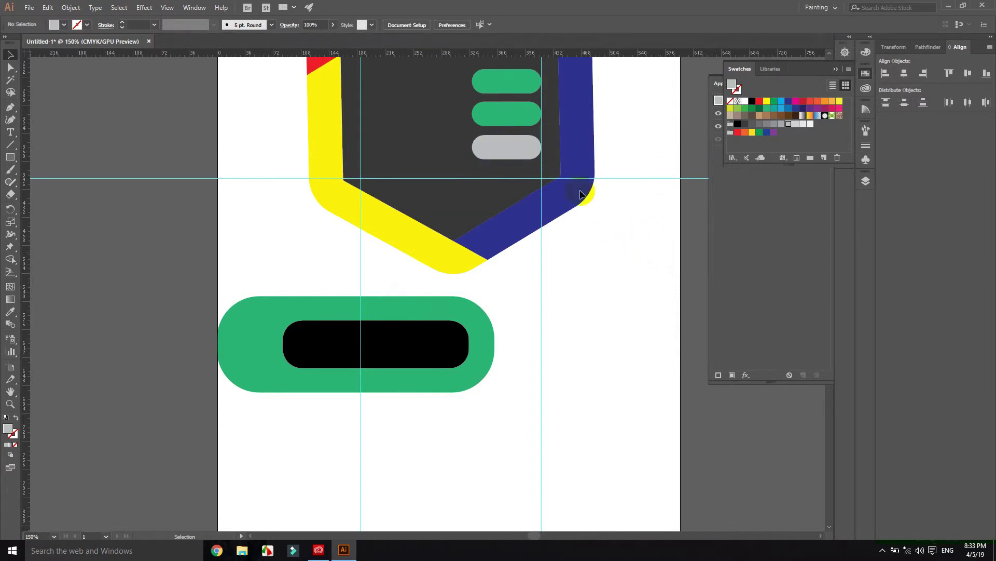
left_click(519, 148)
left_click(759, 133)
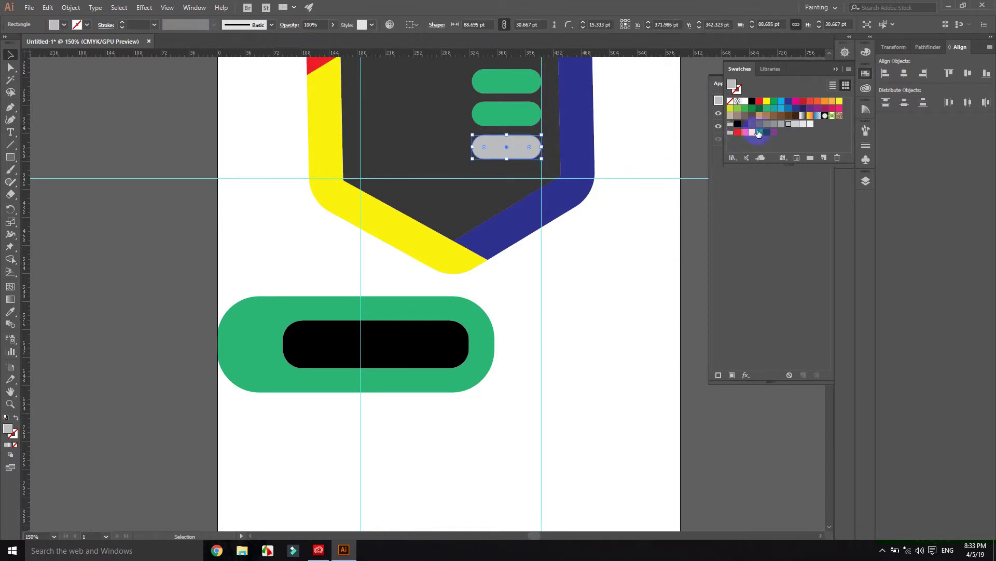
- Make the middle and top pills light grey as well
left_click(519, 113)
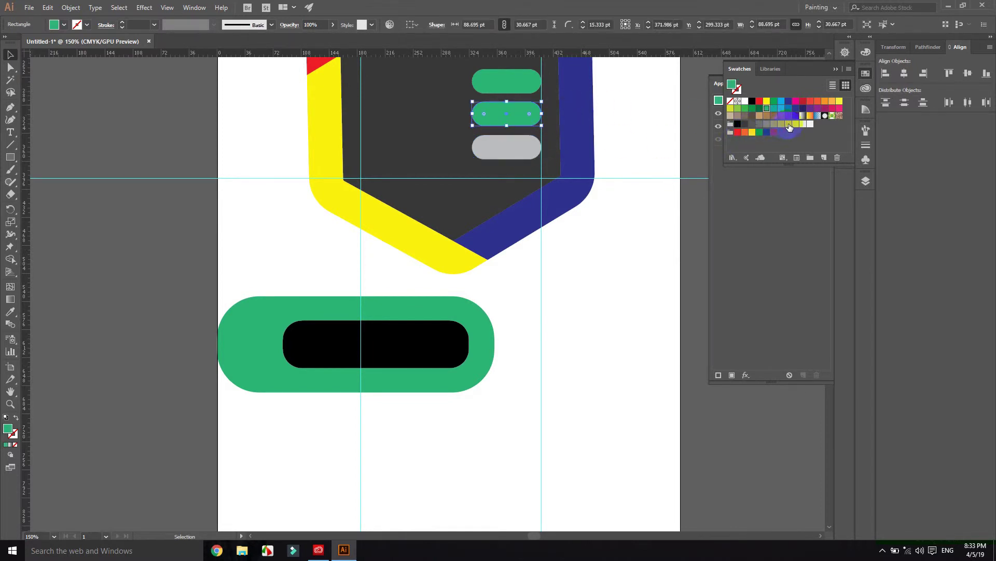
left_click(789, 125)
left_click(519, 82)
left_click(789, 125)
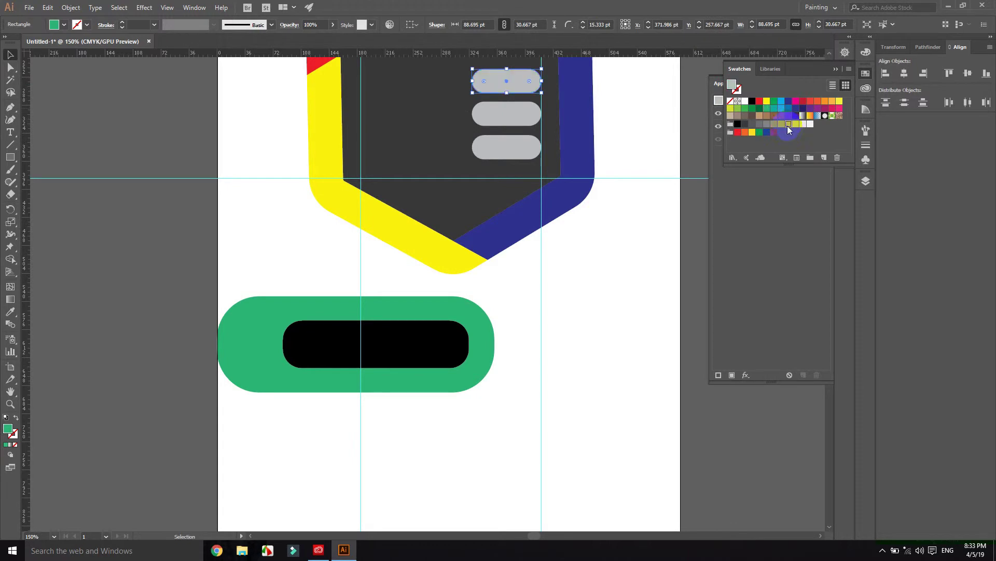
left_click(658, 235)
scroll(603, 228, "up", 2)
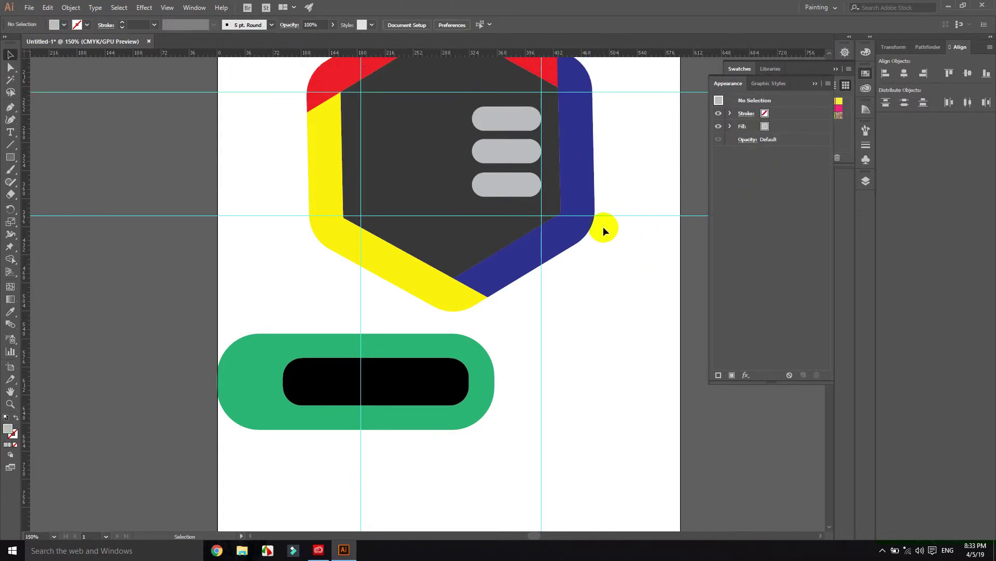
scroll(603, 226, "up", 2)
- Copy the bottom grey pill from the hexagon to below the big green bar
scroll(561, 317, "down", 2)
left_click(438, 405)
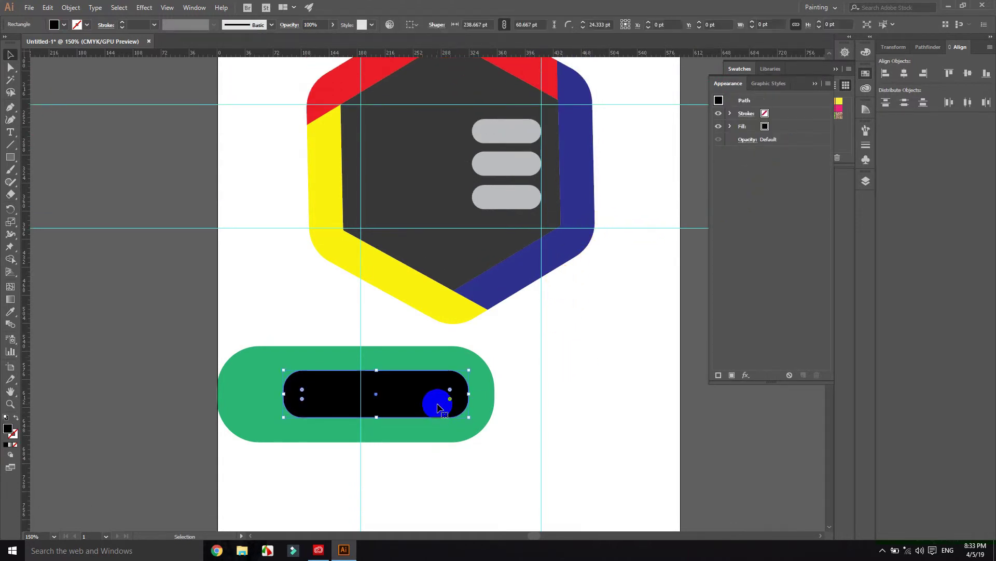
scroll(584, 385, "down", 2)
left_click(576, 372)
left_click(453, 360)
left_click(591, 285)
left_click(507, 147)
left_click_drag(513, 152, 442, 414)
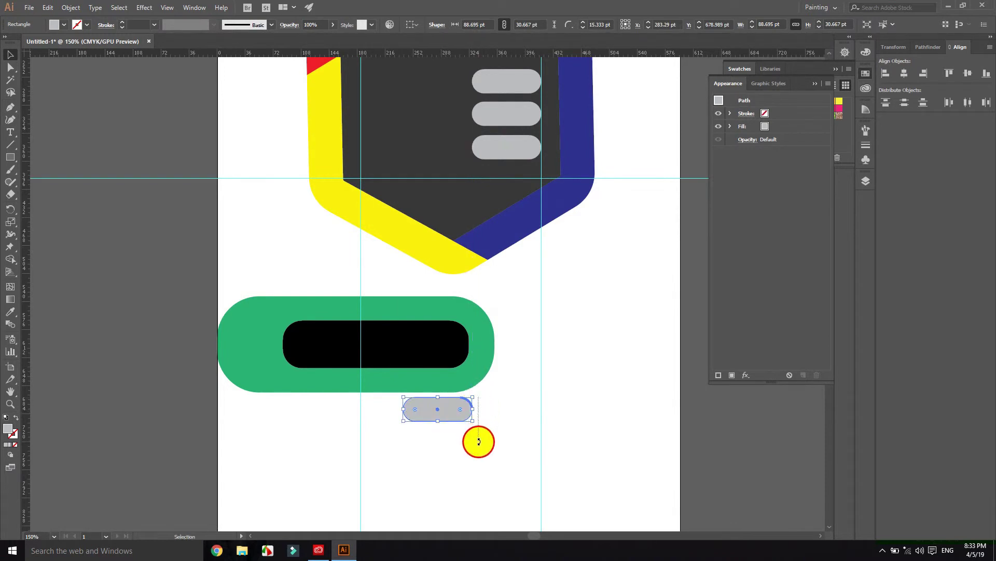
- Rotate the copied grey pill diagonally and enlarge it
mouse_move(480, 406)
left_mouse_down()
mouse_move(479, 433)
mouse_move(469, 425)
left_mouse_up()
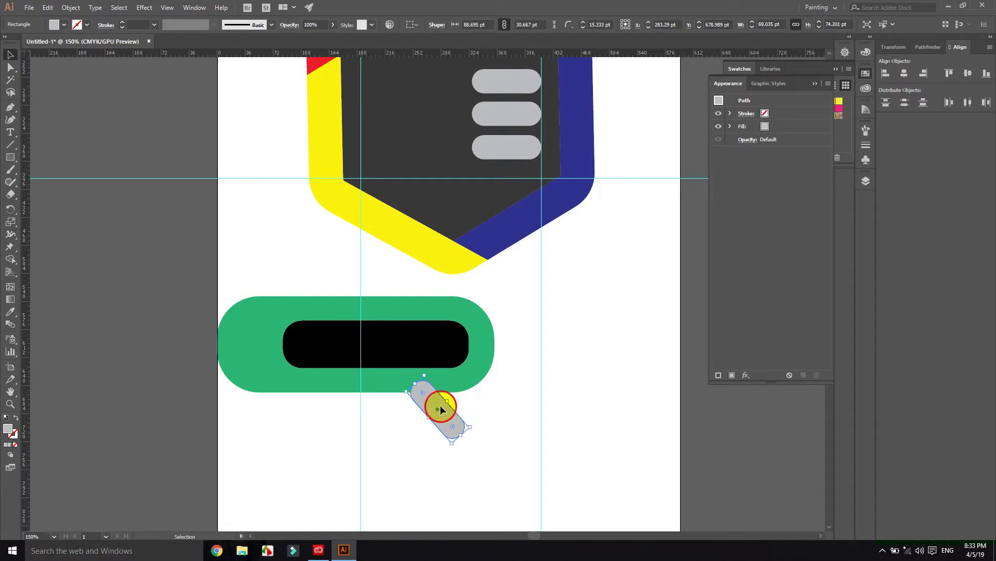
left_click(550, 395)
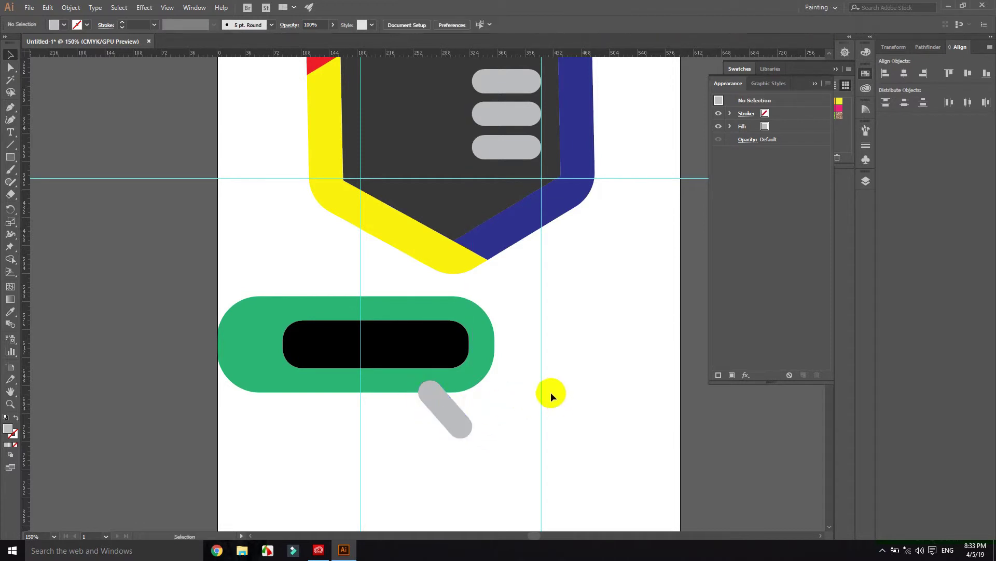
left_click(440, 403)
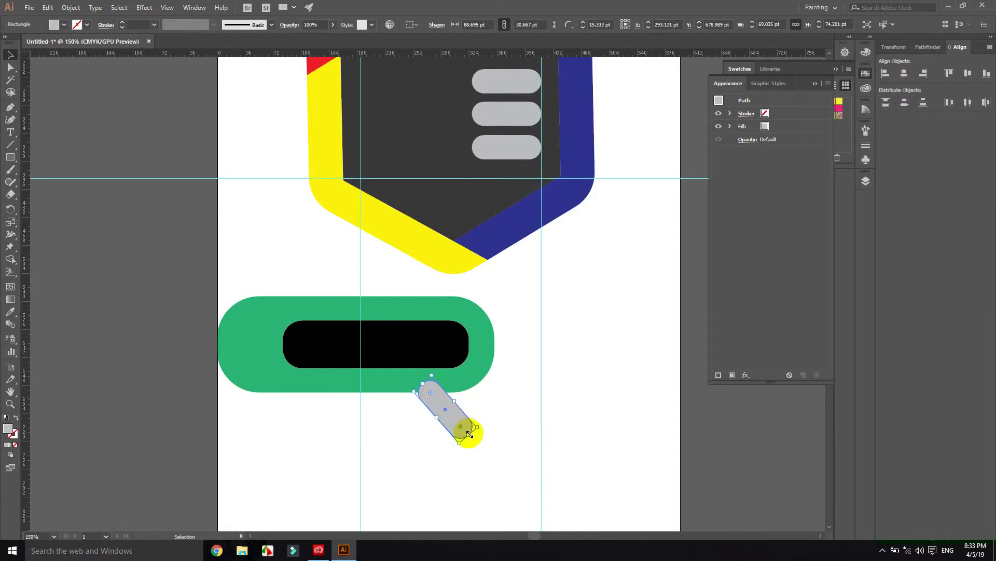
left_click_drag(473, 427, 491, 433)
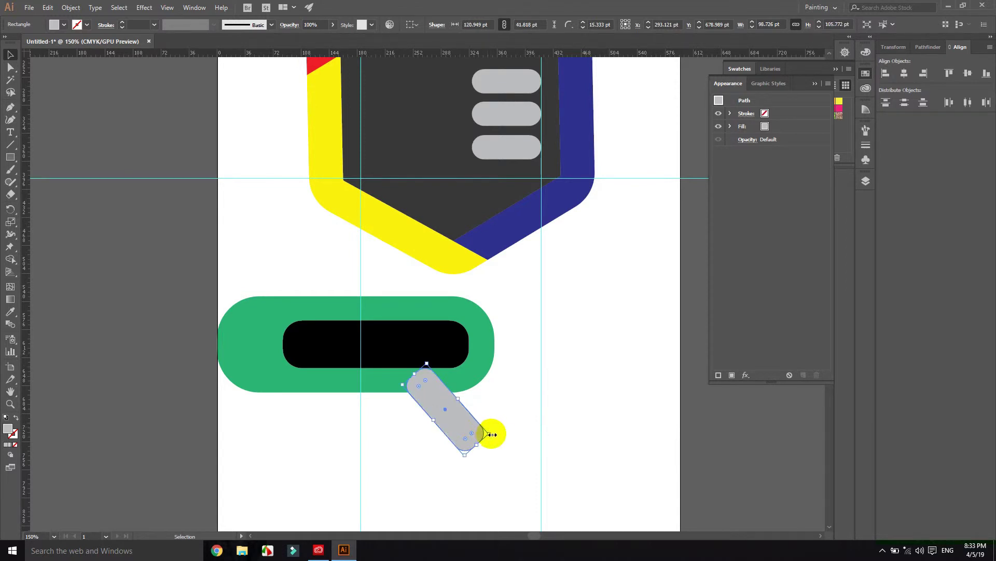
left_click(478, 400)
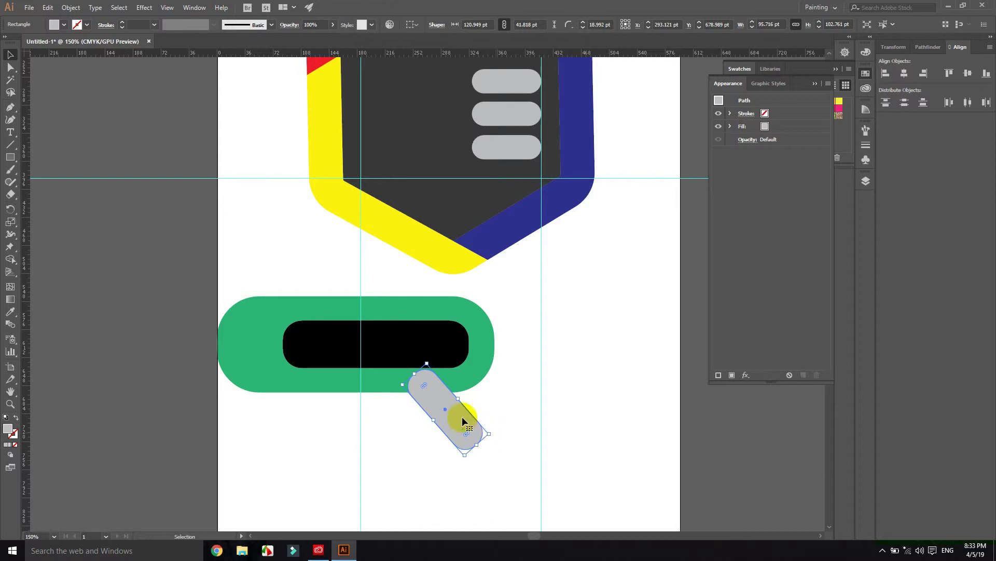
- Add an upright copy of the grey pill under the green pill and marquee-select all letter parts
mouse_move(459, 420)
left_mouse_down()
mouse_move(384, 417)
mouse_move(390, 457)
mouse_move(379, 456)
left_mouse_up()
left_click_drag(374, 418, 382, 418)
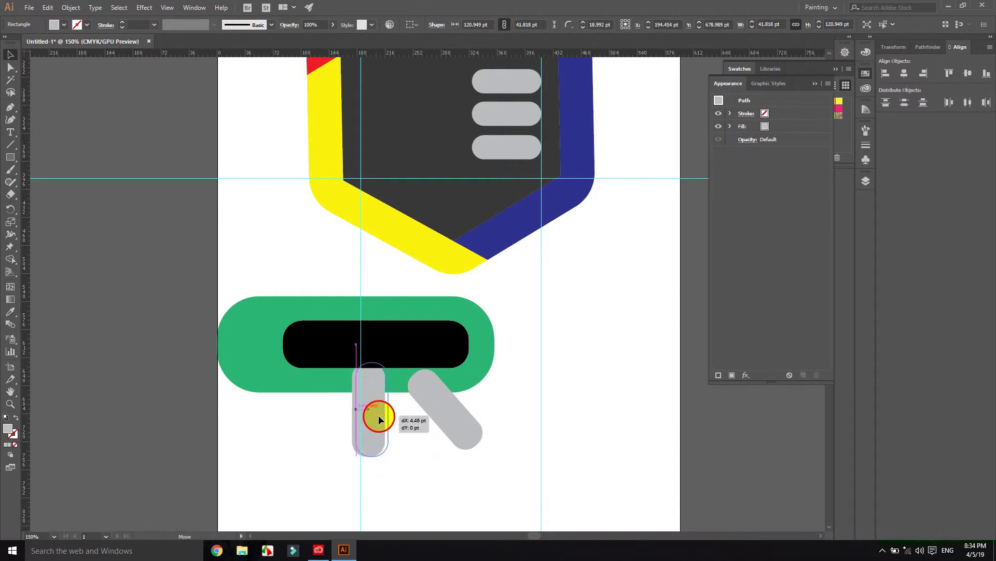
left_click(553, 439)
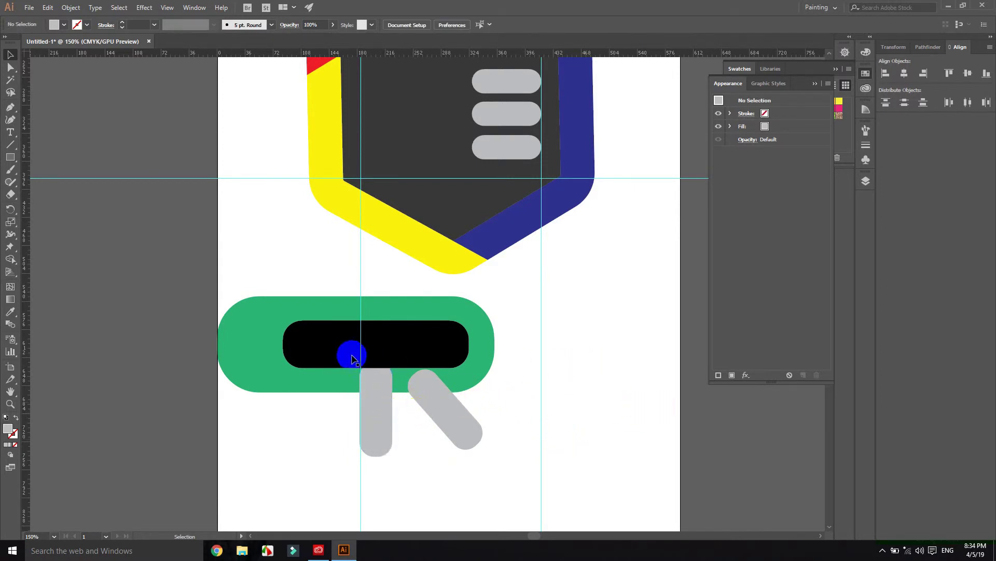
mouse_move(185, 269)
left_mouse_down()
mouse_move(555, 494)
mouse_move(545, 500)
left_mouse_up()
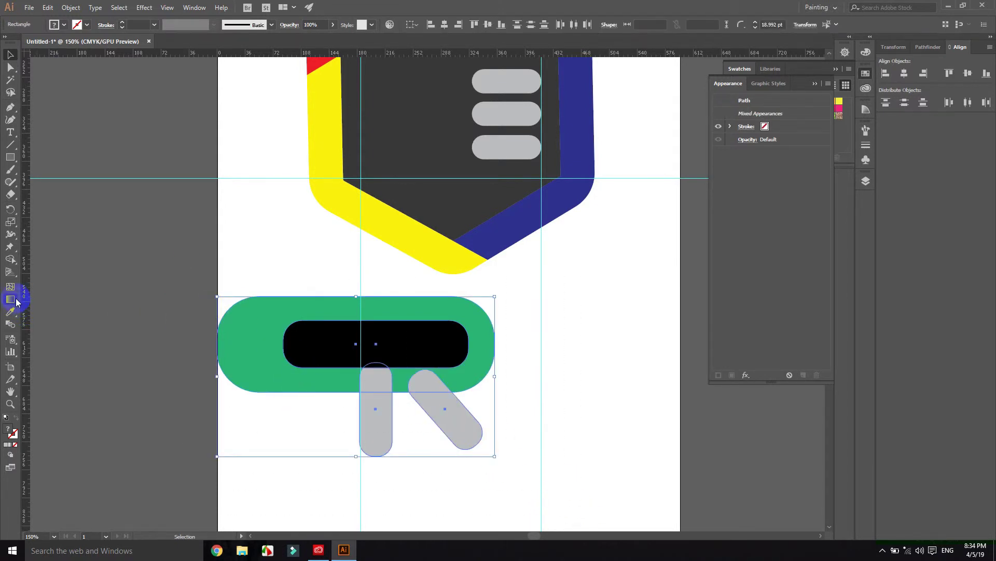
left_click(10, 157)
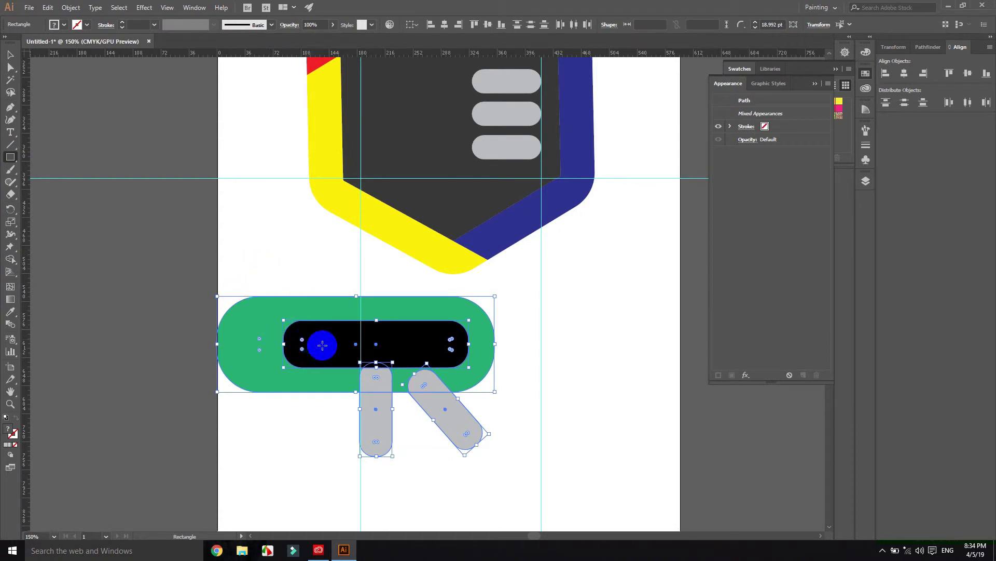
left_click(10, 258)
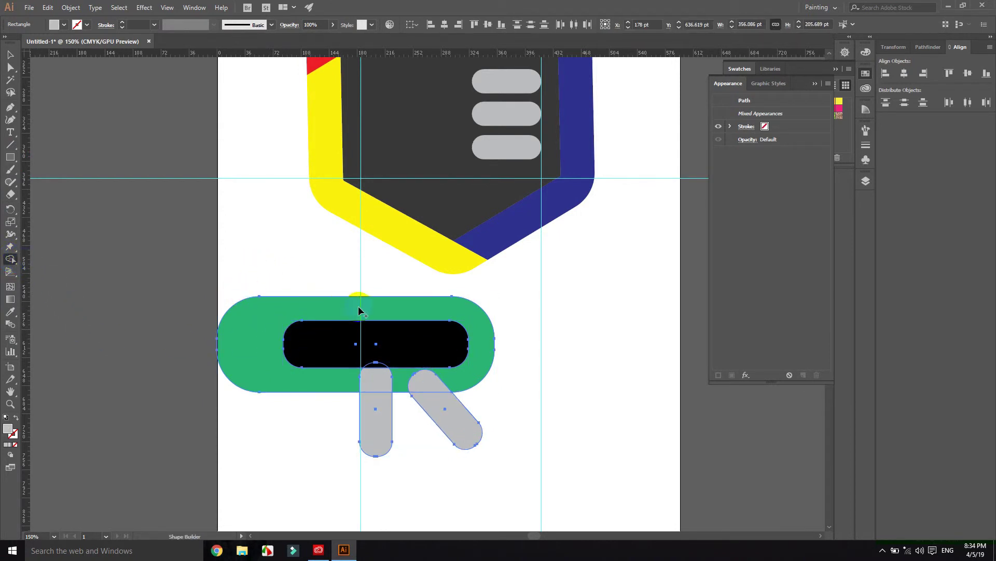
- Merge the green pill ring, diagonal leg, vertical leg and inner black region with Shape Builder
left_click(387, 311)
mouse_move(387, 309)
left_mouse_down()
mouse_move(443, 380)
mouse_move(378, 383)
left_mouse_up()
left_click(380, 405)
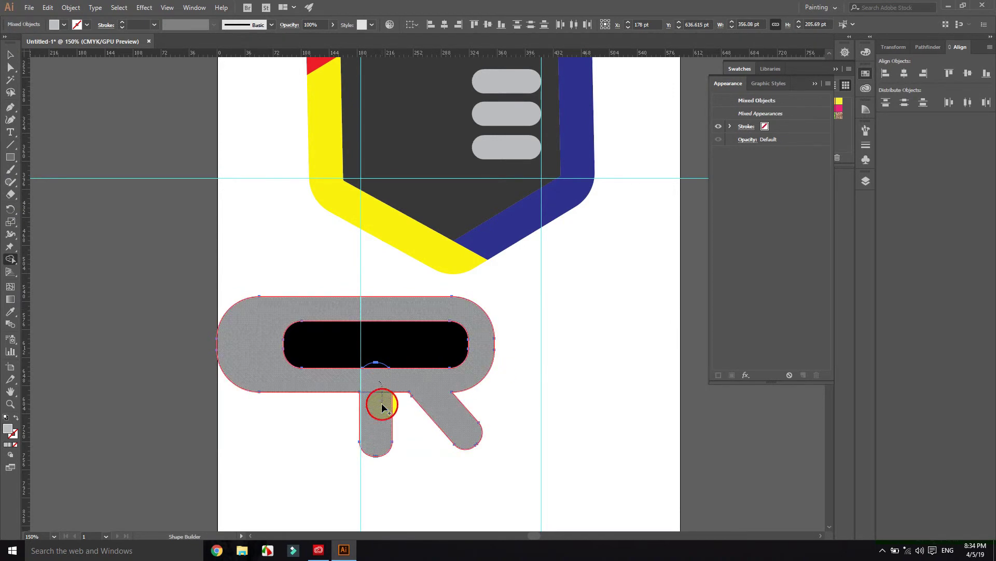
left_click(397, 358)
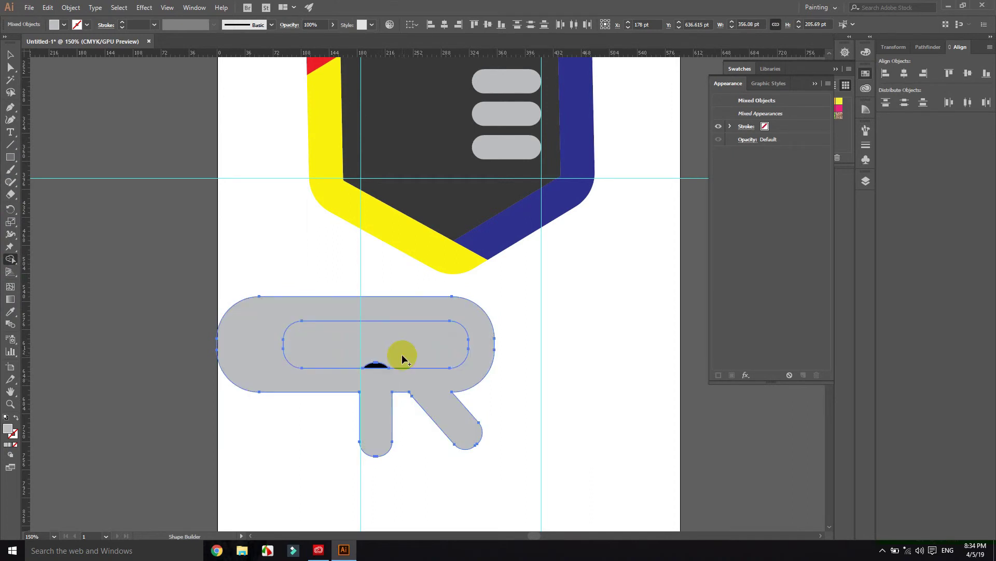
left_click(379, 366)
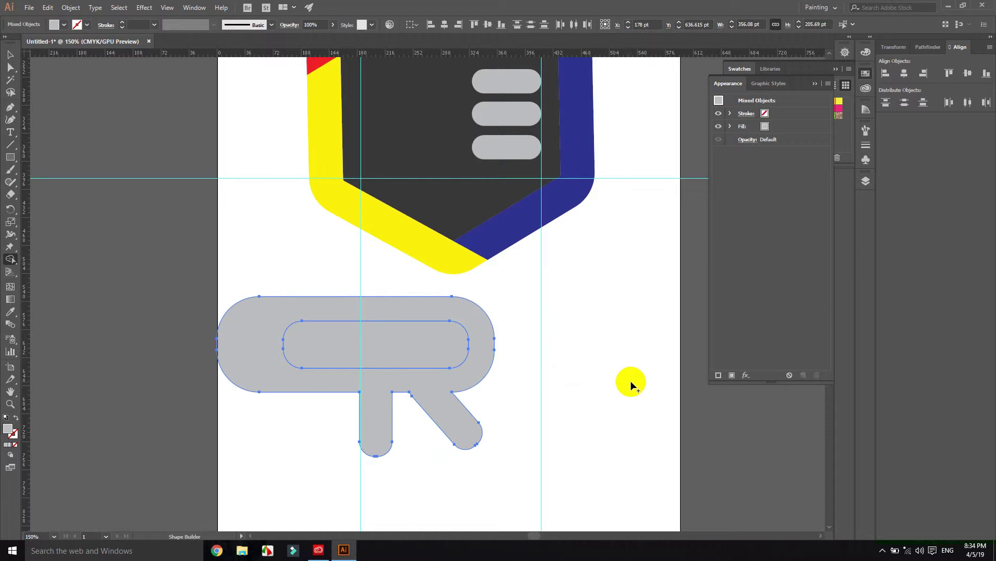
- Draw a rectangle covering the letter's left half and select it together with the letter
left_click(8, 161)
left_click_drag(209, 270, 397, 493)
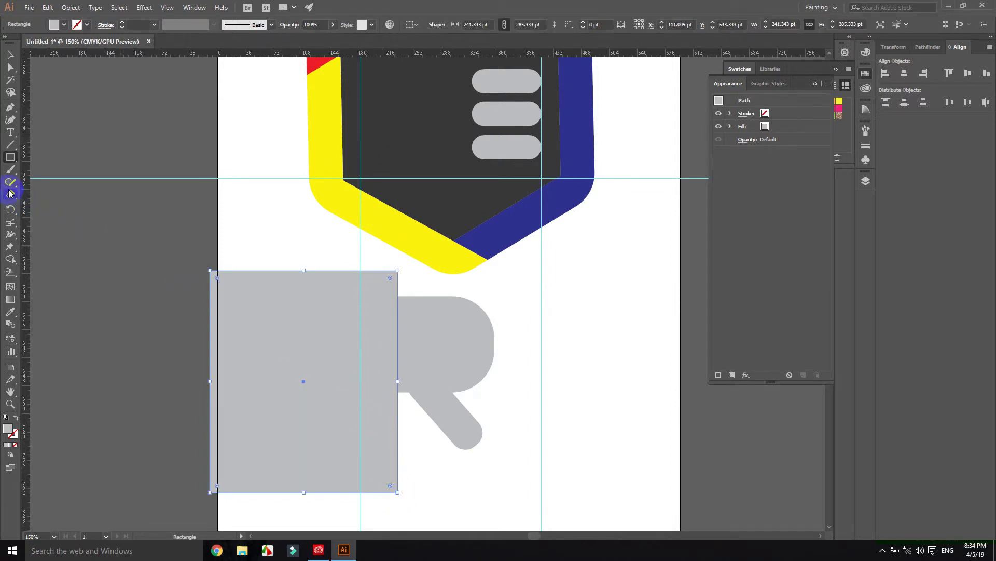
left_click(10, 55)
mouse_move(178, 254)
left_mouse_down()
mouse_move(398, 405)
mouse_move(540, 536)
left_mouse_up()
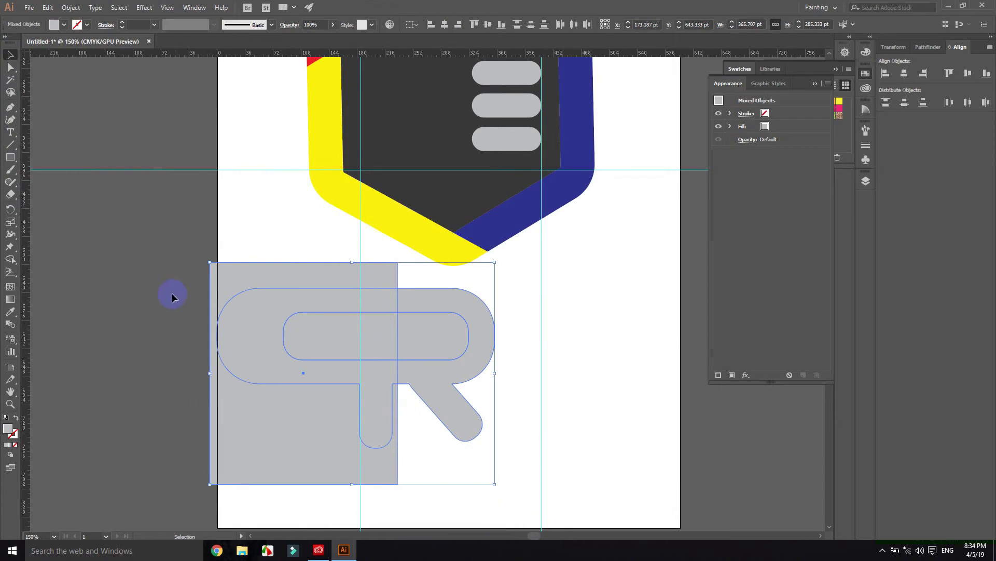
- Use Shape Builder to delete the left-hand region and the inner pill
left_click(10, 259)
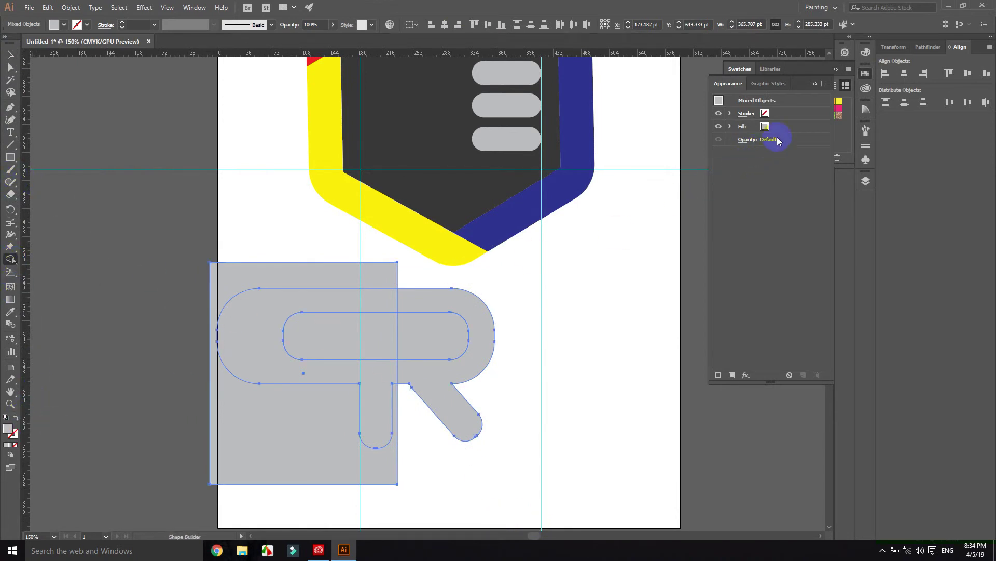
left_click(839, 101)
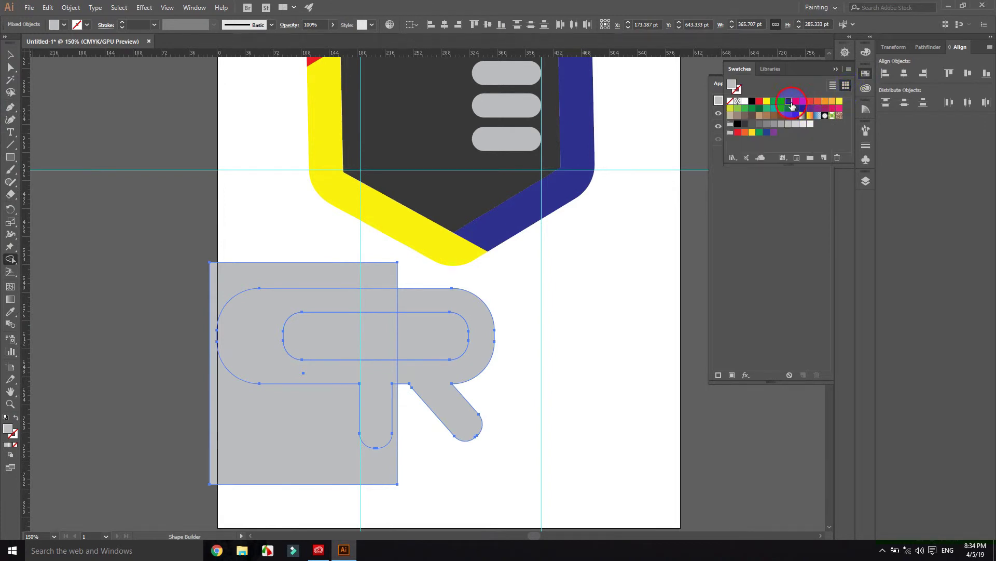
left_click(406, 336)
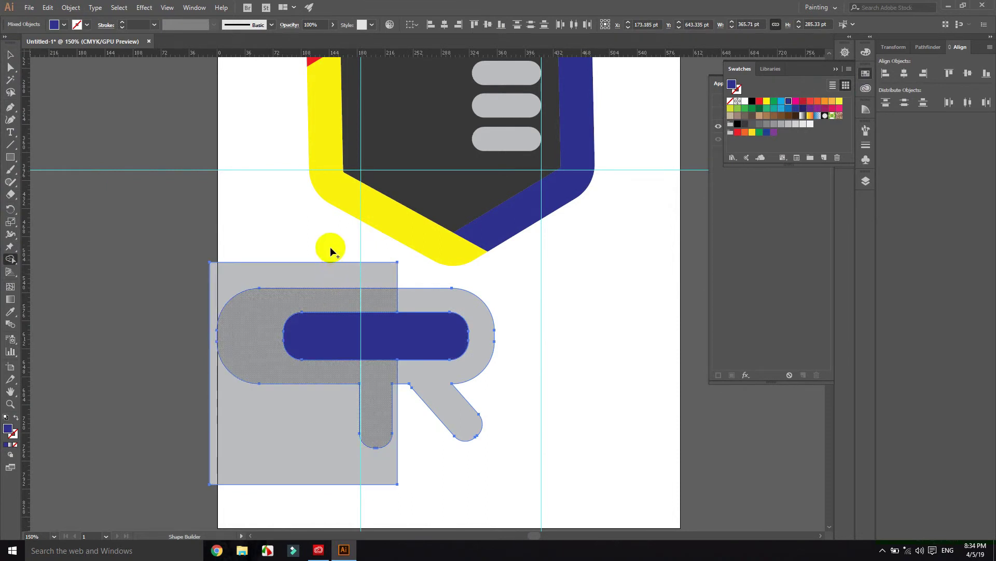
left_click_drag(327, 231, 350, 384)
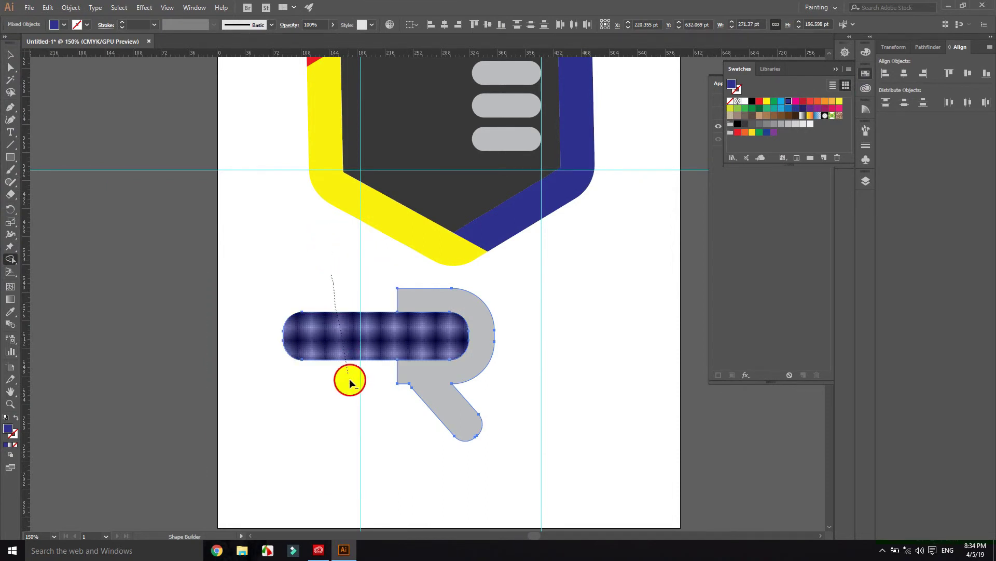
scroll(377, 350, "up", 1)
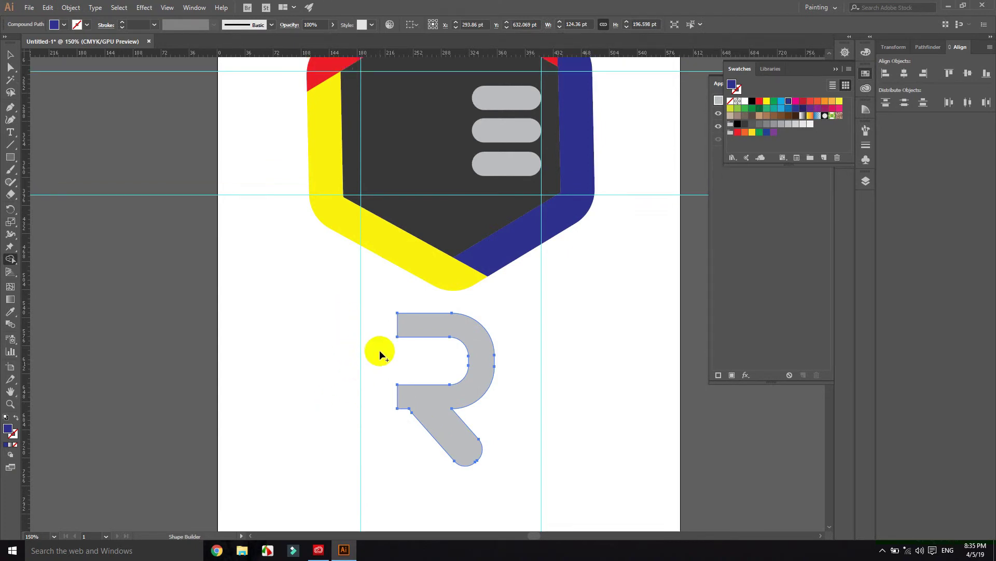
- Draw a 58 × 207.33 pt rectangle over the R's left edge and select it with the R
left_click(10, 158)
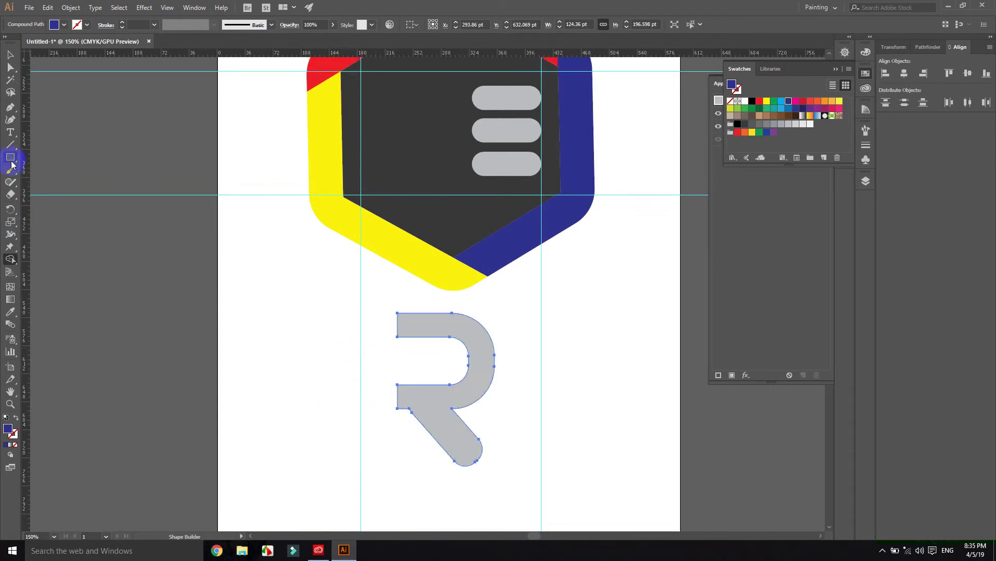
left_click_drag(362, 293, 410, 454)
left_click(11, 55)
left_click_drag(306, 287, 529, 470)
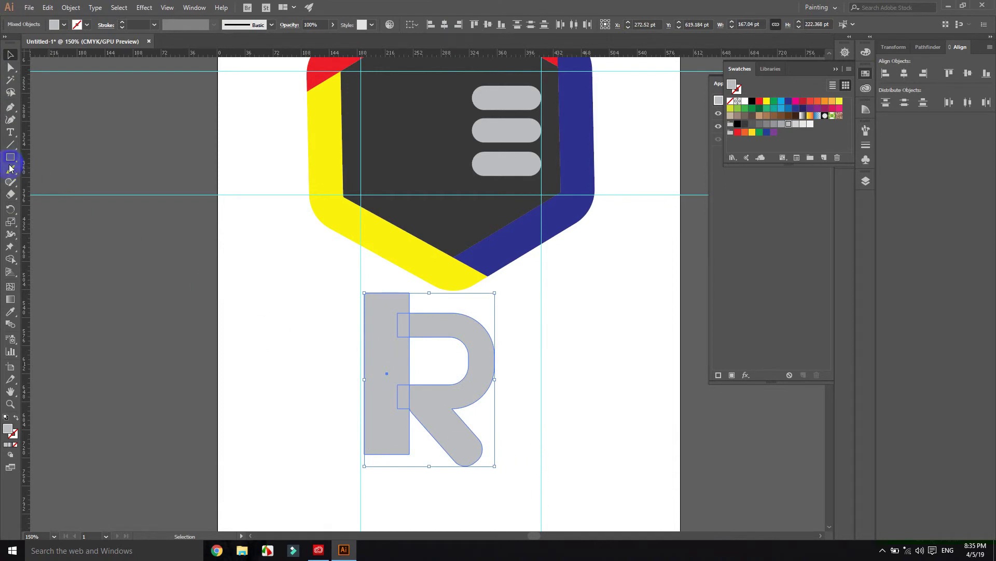
- Remove the rectangle and overlapping strip with Shape Builder, straightening the R's left edge
left_click(10, 259)
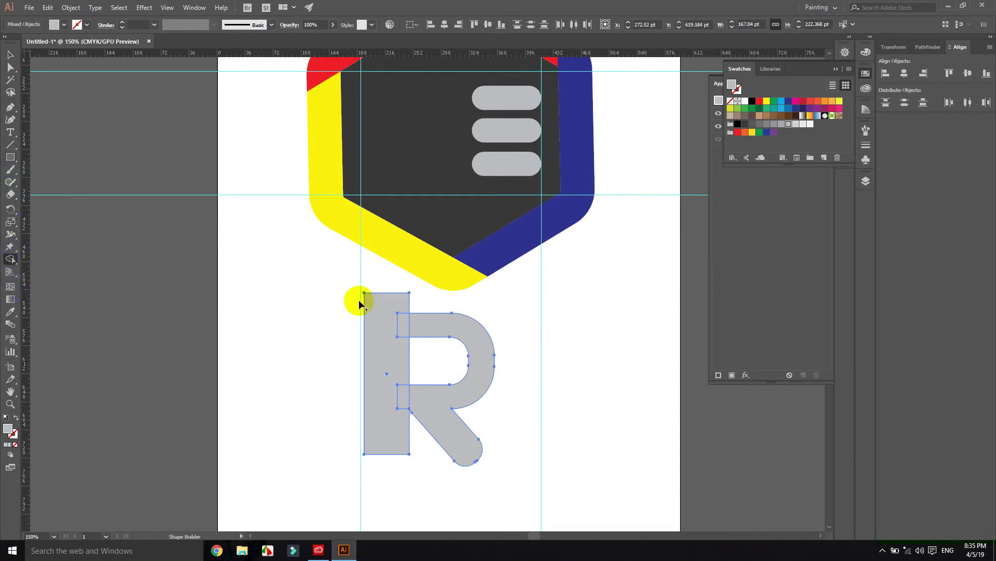
left_click(401, 327, "alt")
left_click_drag(400, 306, 402, 418, "alt")
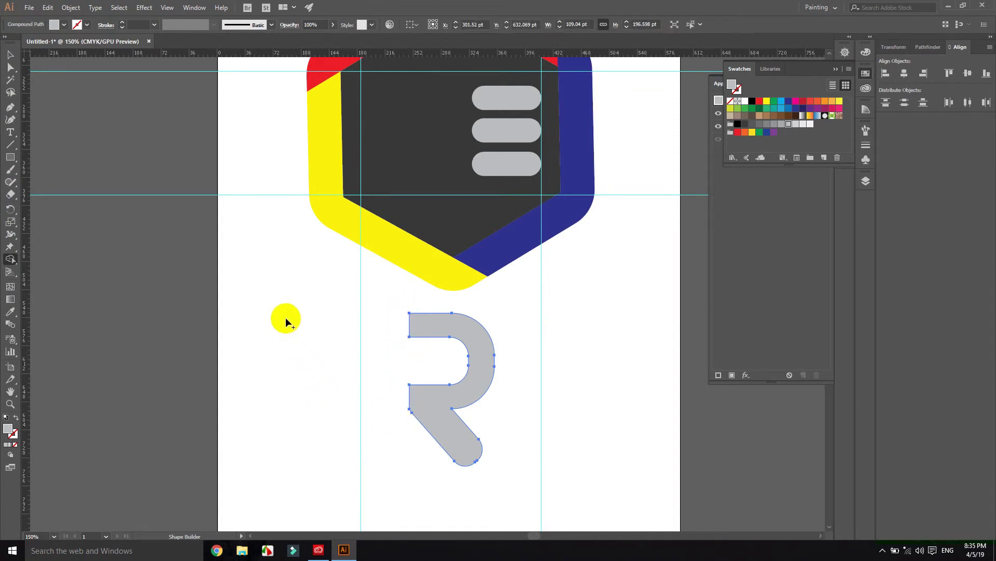
left_click(10, 55)
left_click(559, 355)
- Move the grey R into the hexagon and shrink it to about 82 × 148 pt beside the bars
left_click(445, 410)
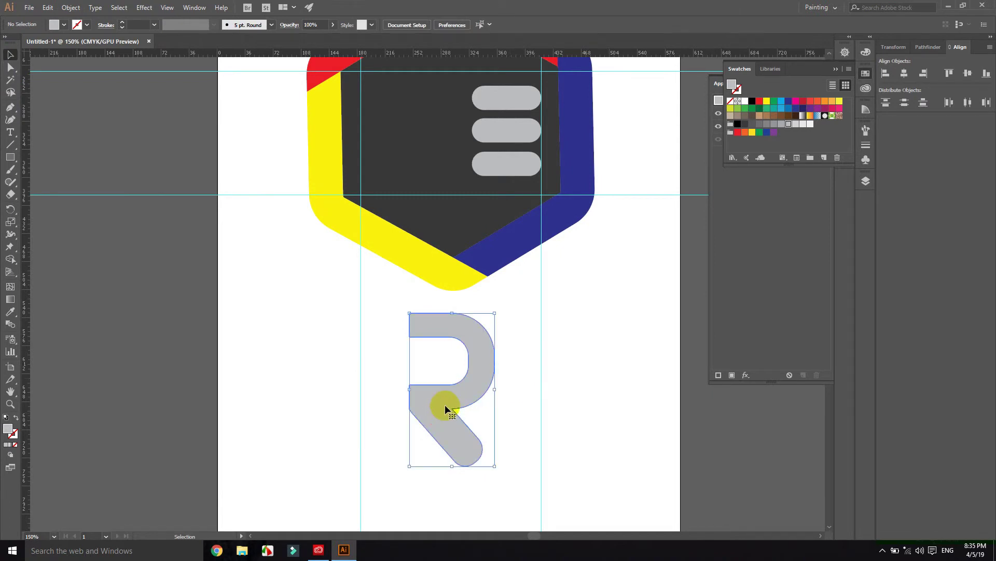
left_click(474, 422)
left_click_drag(450, 423, 412, 178)
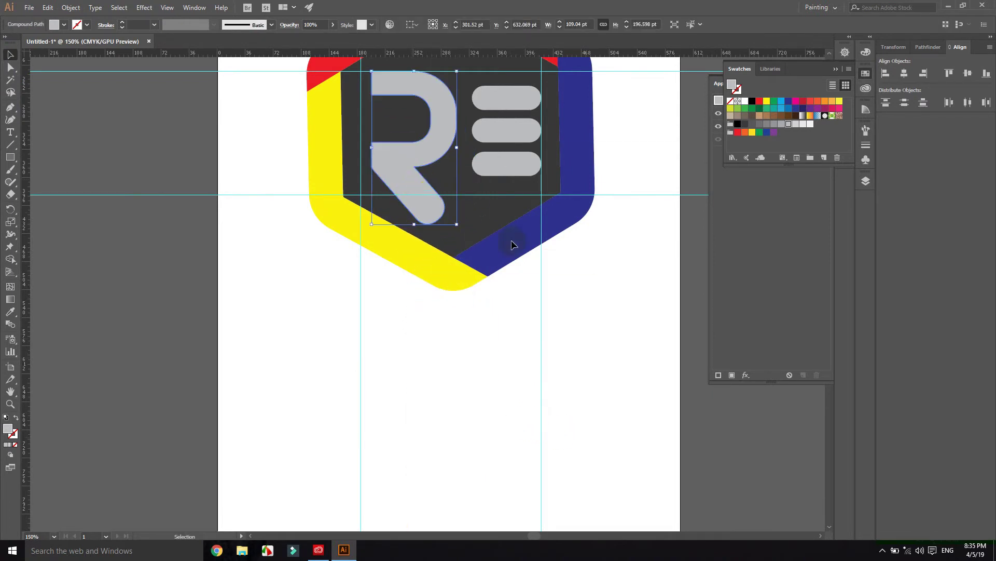
left_click(524, 326)
scroll(522, 326, "up", 2)
scroll(522, 322, "up", 3)
left_click(435, 275)
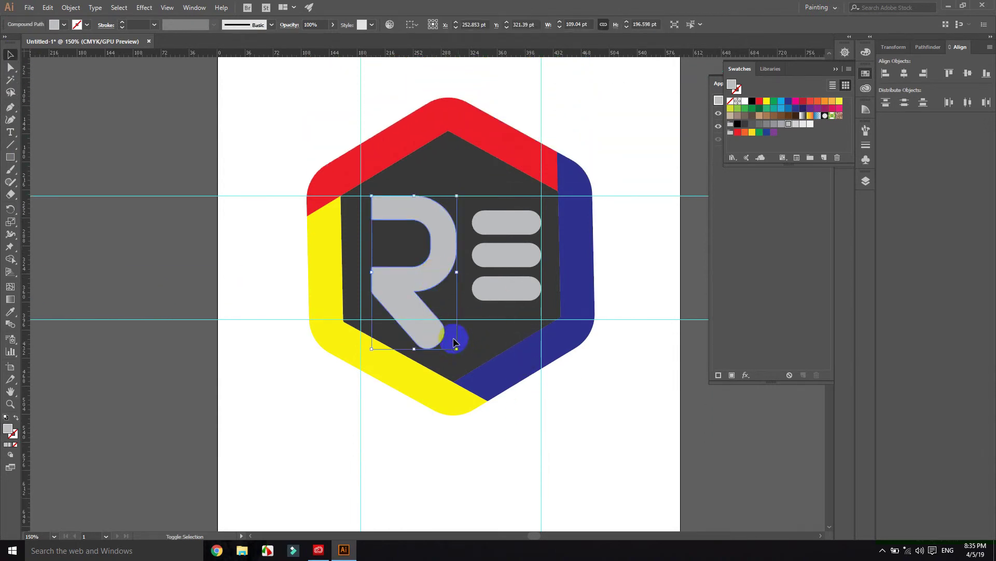
left_click_drag(457, 347, 432, 304)
left_click(640, 352)
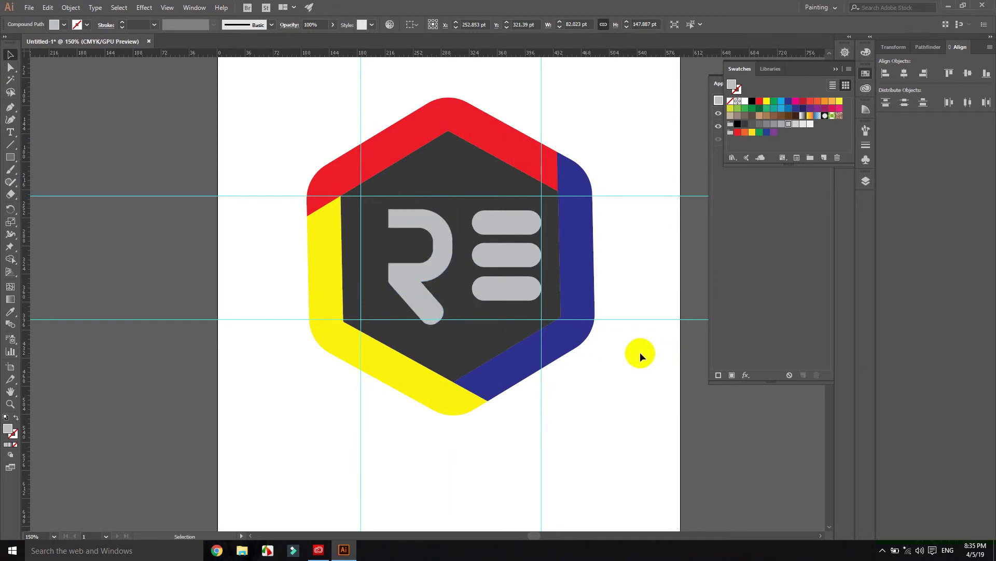
left_click(500, 256)
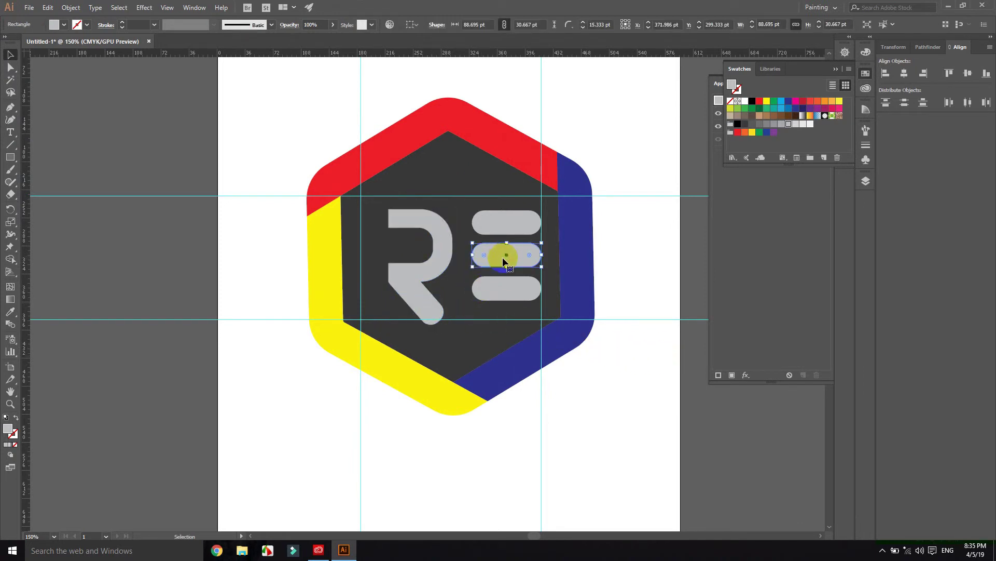
- Select the grey bars and R, entering and leaving isolation mode on a bar
left_click(510, 287, "shift")
left_click(505, 222, "shift")
double_click(508, 228)
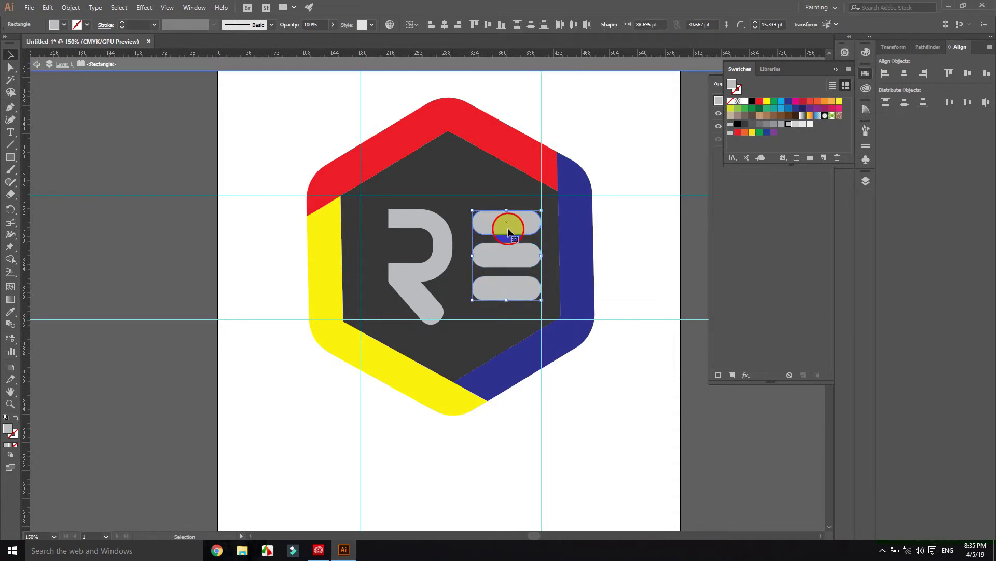
left_click(642, 302)
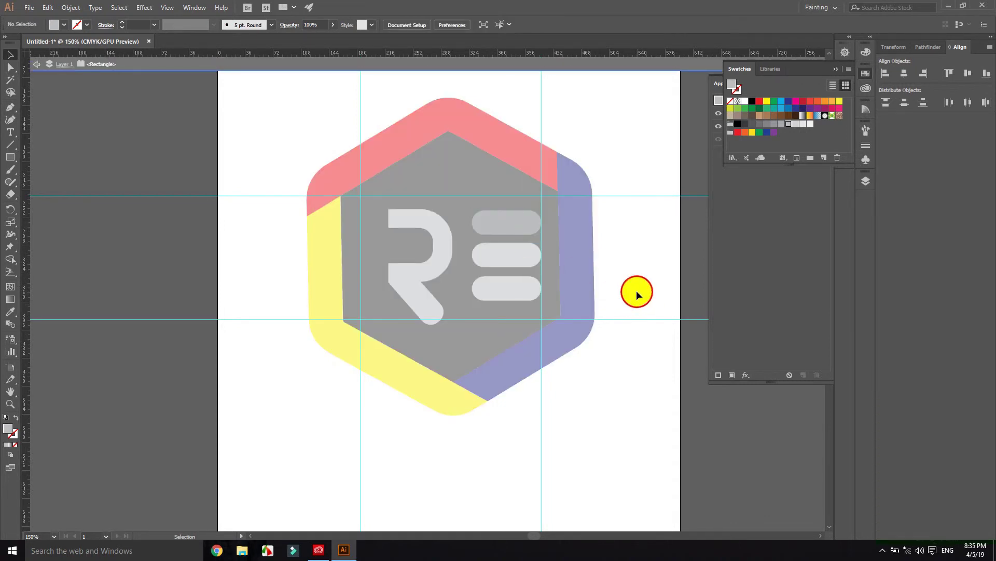
double_click(638, 294)
left_click(448, 248)
left_click(504, 223, "shift")
left_click(502, 256, "shift")
left_click(506, 288, "shift")
left_click(638, 394)
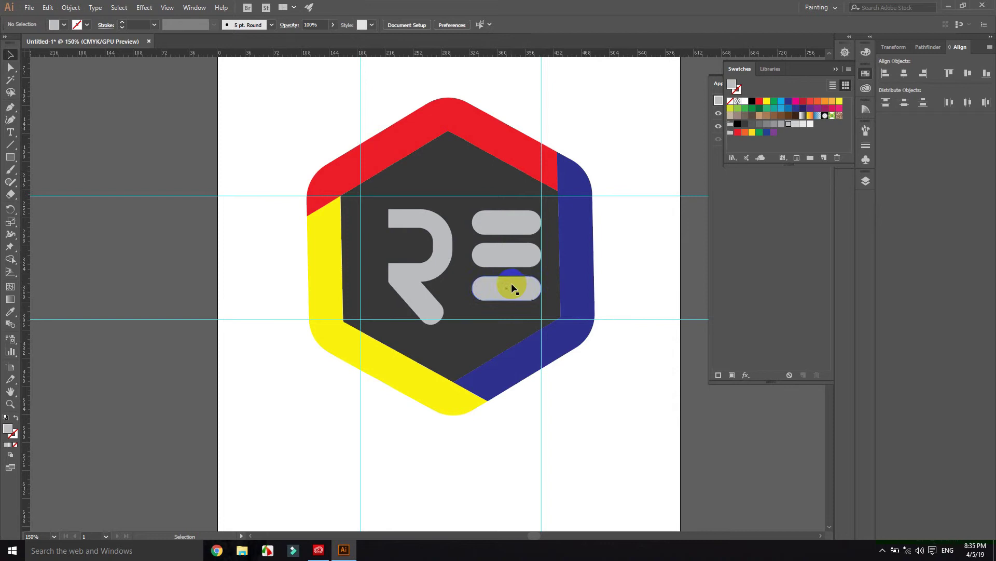
- Scale the R slightly larger and wider
left_click(424, 304)
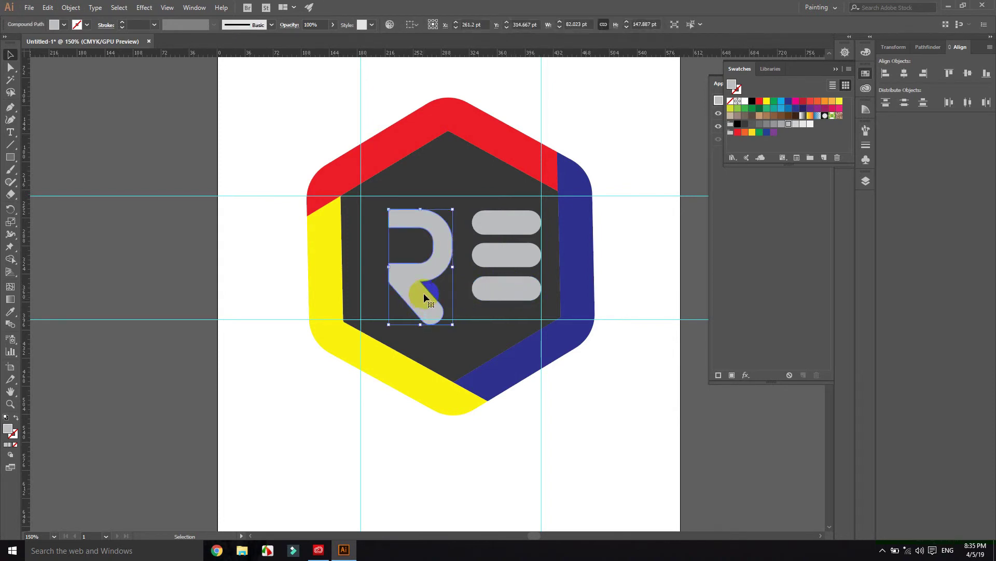
left_click(423, 254)
left_click(439, 255)
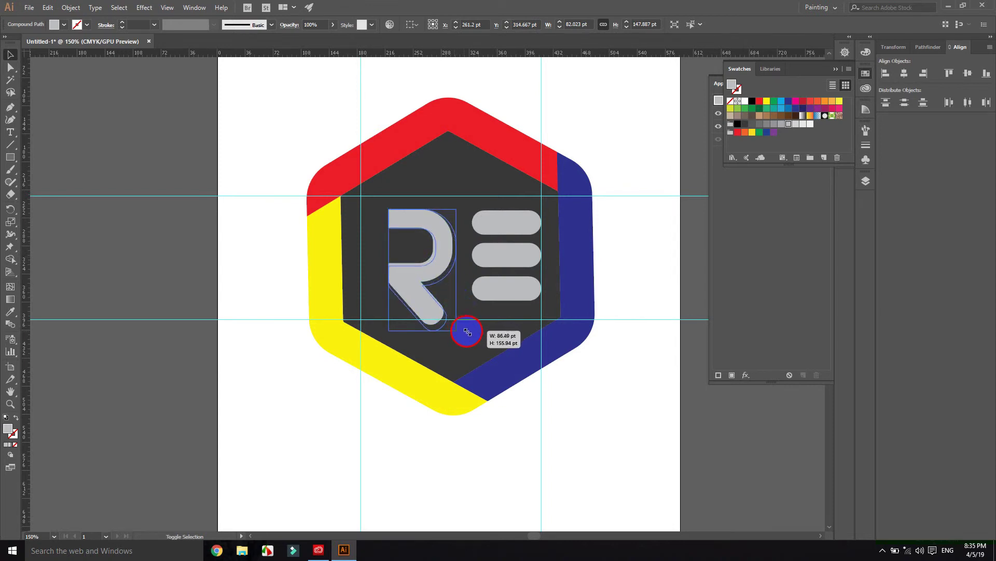
left_click_drag(453, 324, 456, 331)
left_click_drag(456, 270, 436, 267)
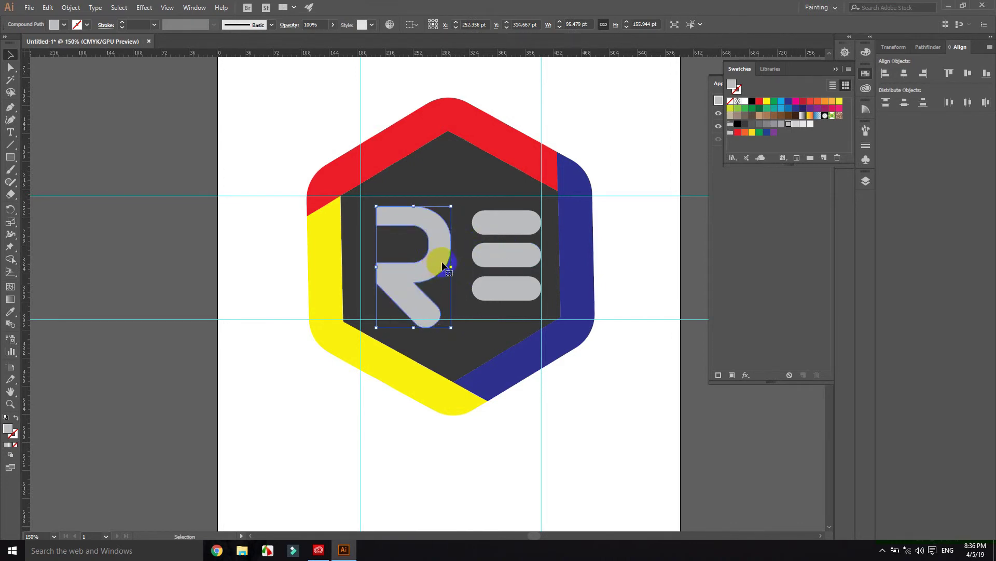
- Enlarge the three grey bars and nudge them left, then grow the R to about 100 × 163 pt
left_click(506, 255)
left_click(503, 229, "shift")
left_click(518, 292, "shift")
left_click_drag(542, 300, 544, 305)
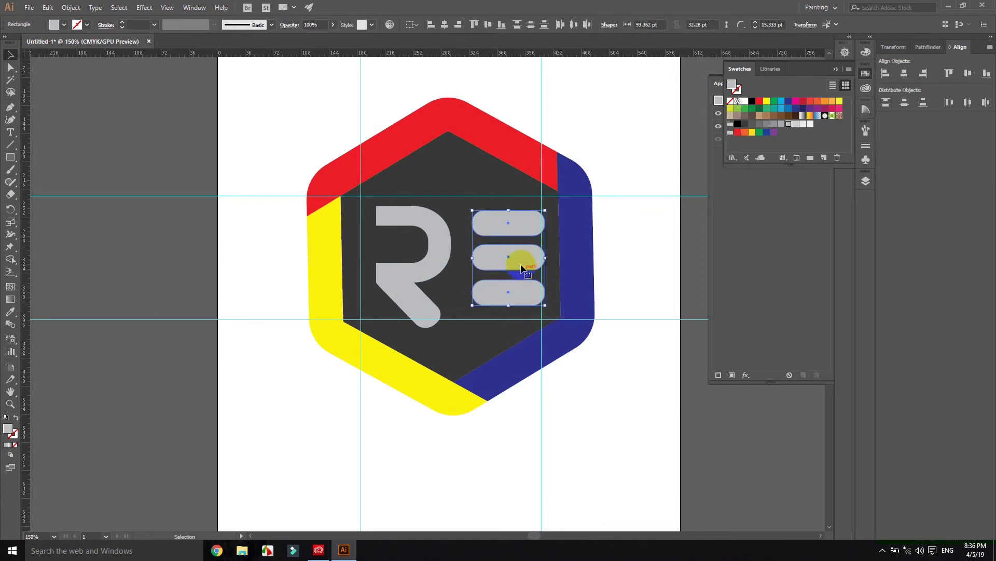
key("Left")
key("Left")
key("Left")
key("Left")
left_click(669, 303)
left_click(428, 311)
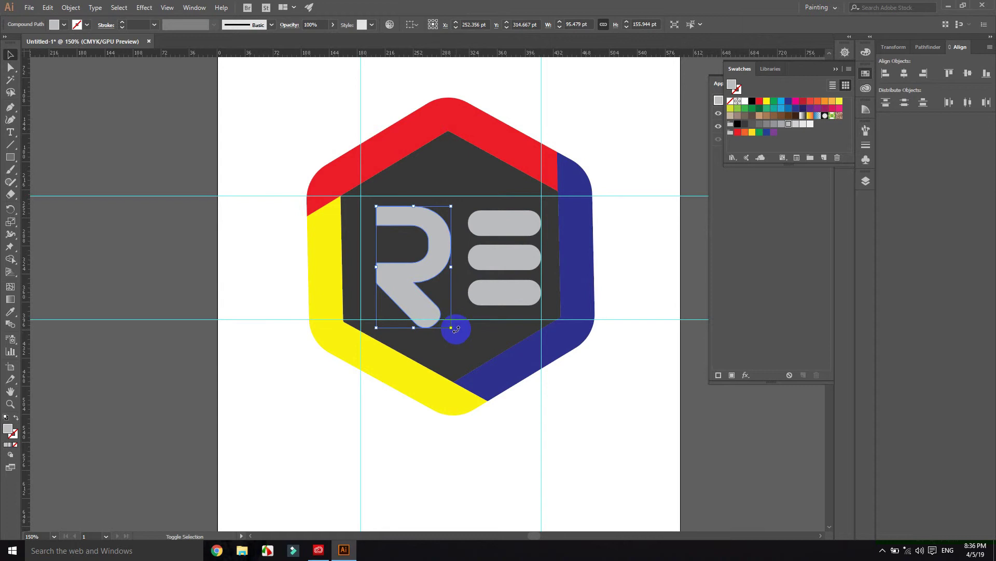
left_click_drag(451, 327, 459, 340)
- Deselect the R and draw a rectangle under its diagonal leg
left_click(586, 383)
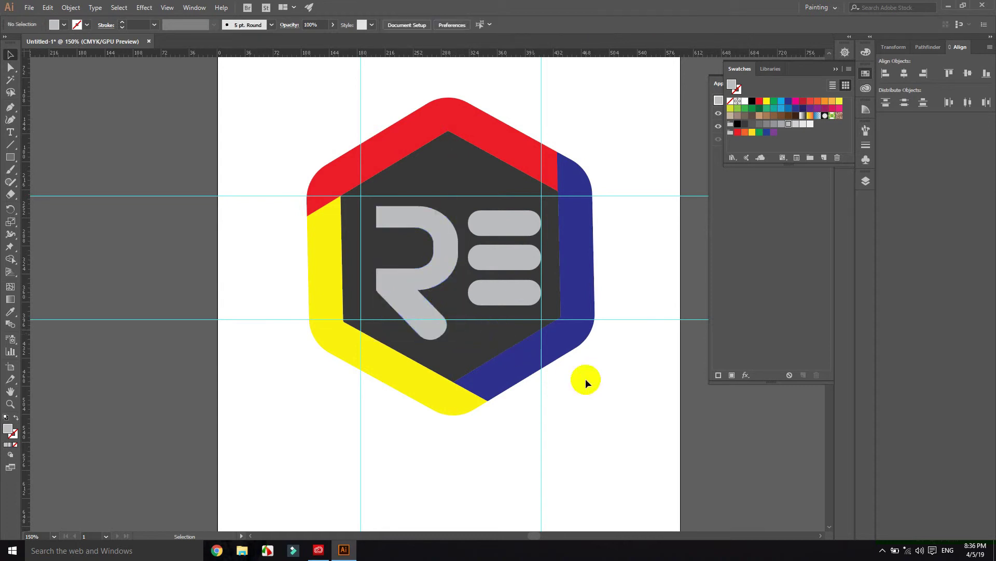
left_click(437, 268)
left_click(600, 379)
left_click(10, 157)
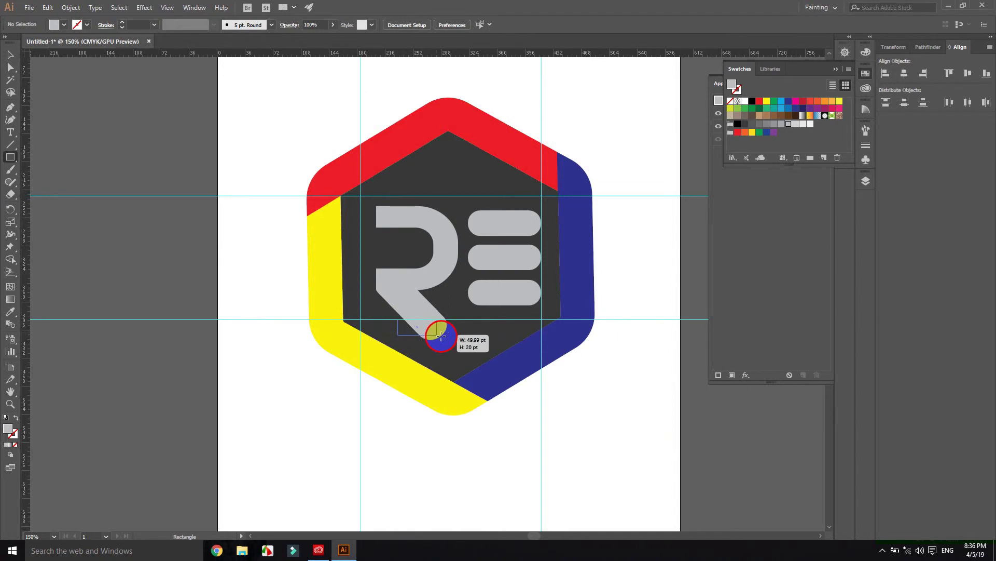
left_click_drag(396, 319, 469, 342)
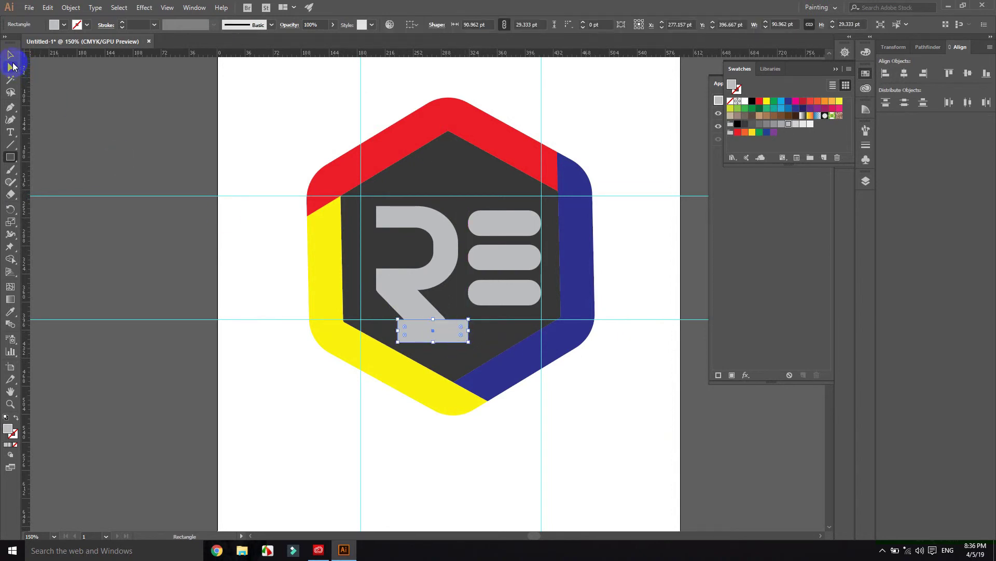
- Merge the leg with the rectangle via Shape Builder, then hide the guides
left_click(10, 259)
key("ctrl+a")
mouse_move(403, 314)
left_mouse_down()
mouse_move(467, 336)
mouse_move(385, 325)
left_mouse_up()
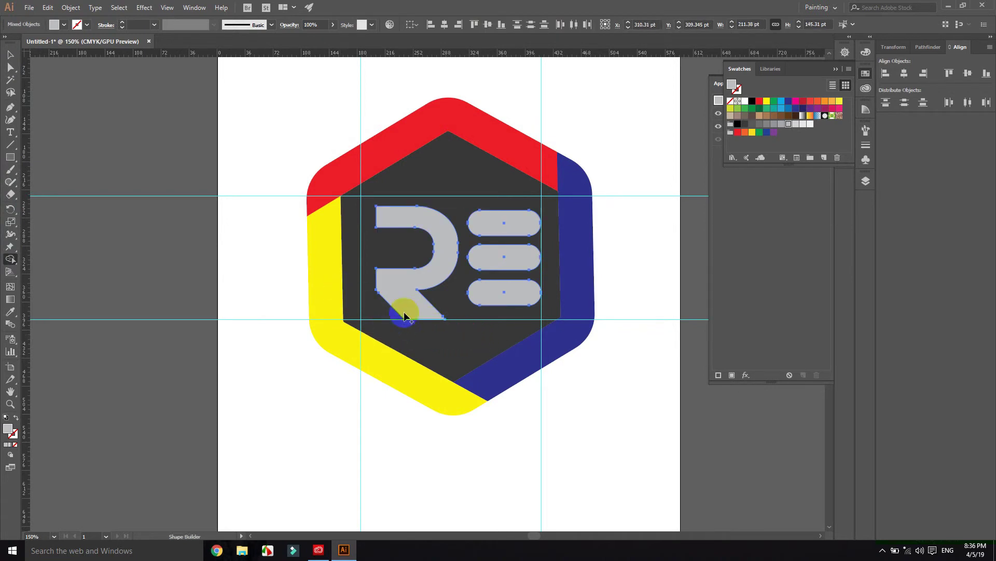
left_click(10, 54)
left_click(643, 295)
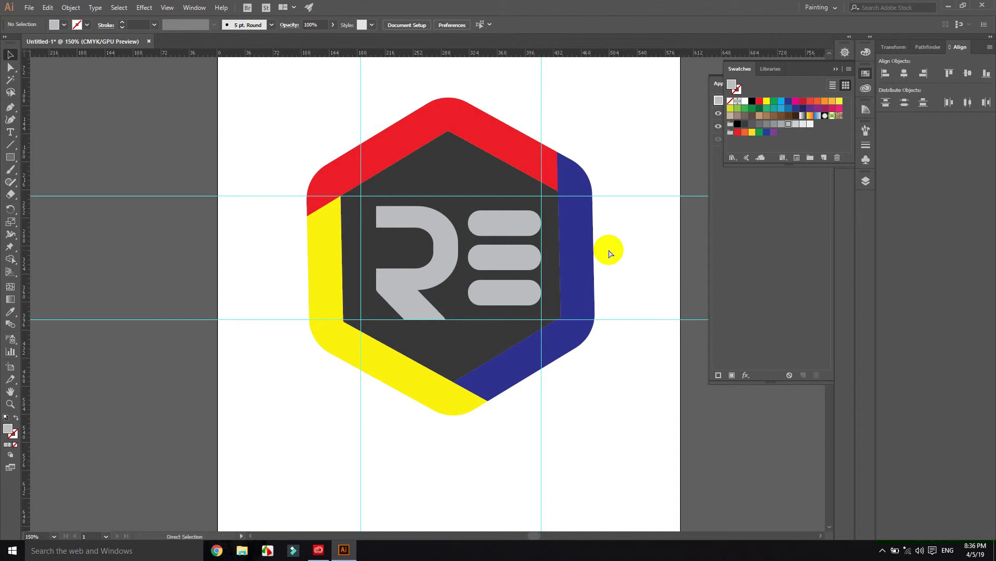
key("ctrl+semicolon")
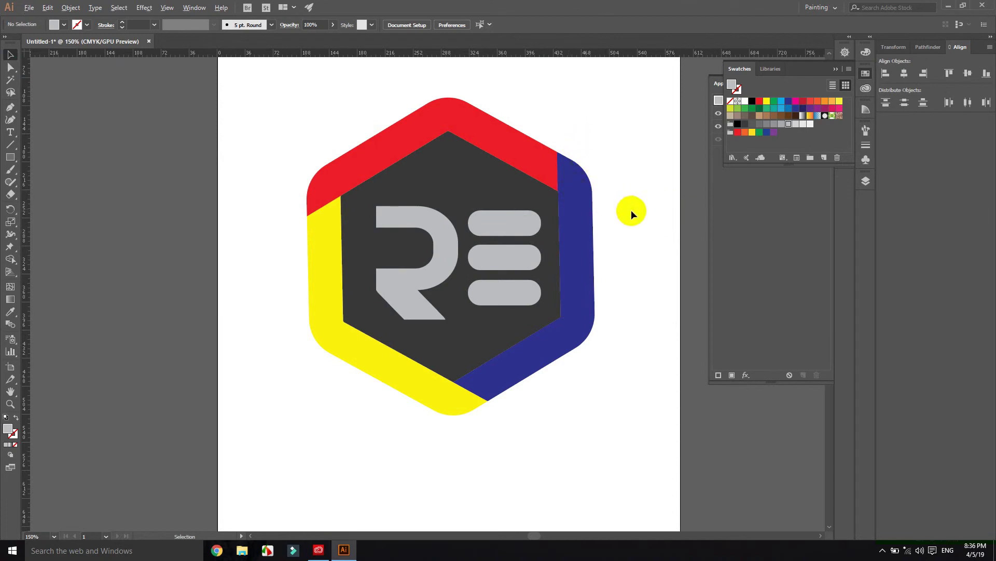
- Select the bottom grey bar, then clear the selection
left_click(424, 335)
left_click(502, 339)
left_click(549, 314)
left_click(526, 300)
left_click(524, 302)
left_click(413, 337)
- Draw a diagonal line along the R's leg and nudge it slightly up-left
key("backslash")
left_click_drag(372, 265, 441, 333)
left_click(506, 305)
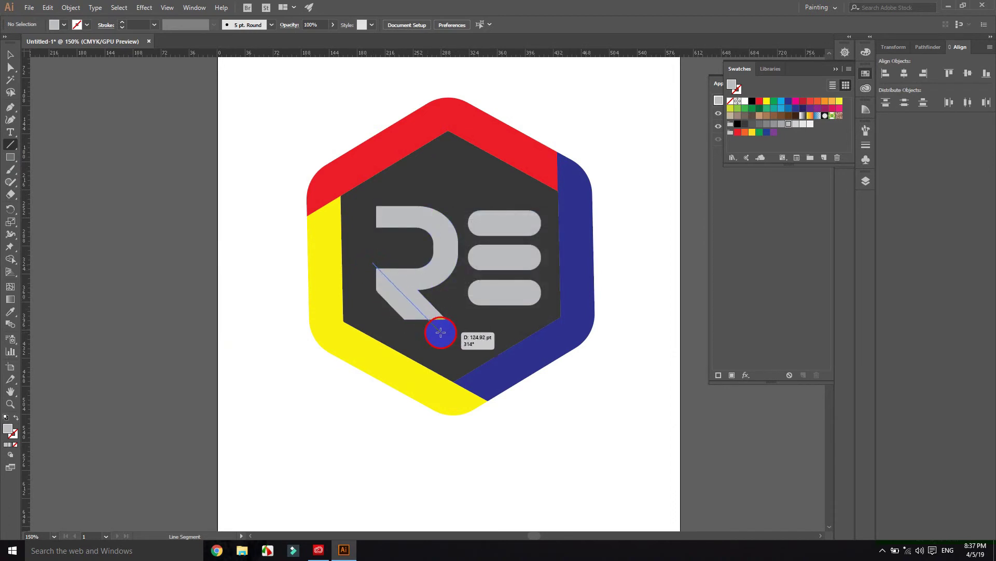
left_click_drag(442, 332, 441, 332)
left_click(11, 55)
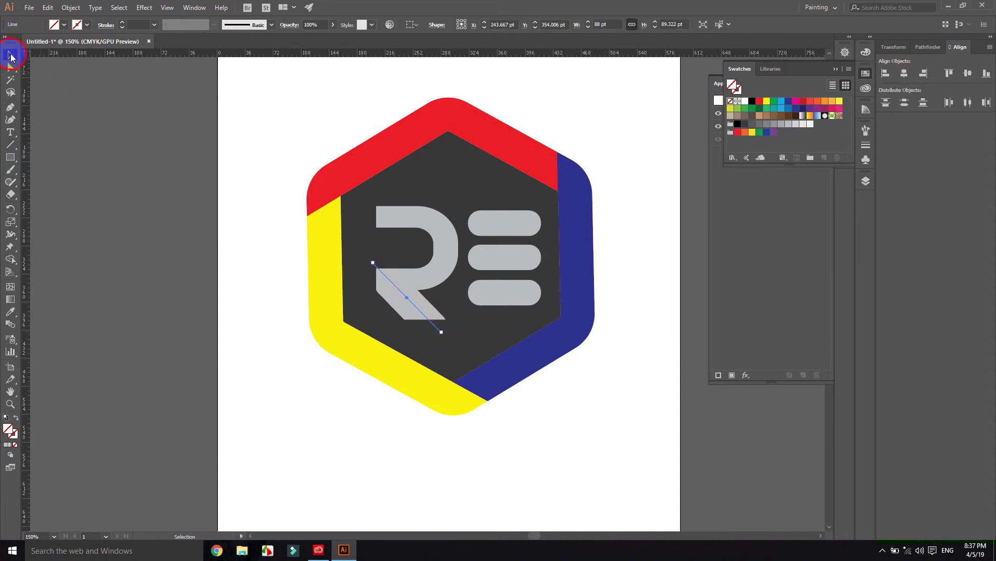
left_click_drag(407, 295, 404, 301)
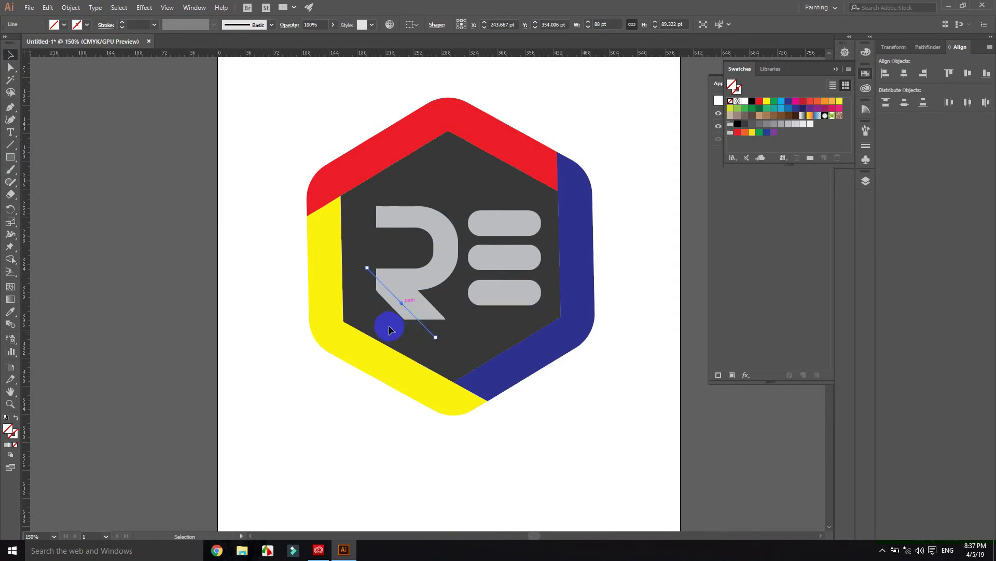
left_click(283, 269)
- Use Shape Builder to split the leg along the line and trim the leftover piece
key("a")
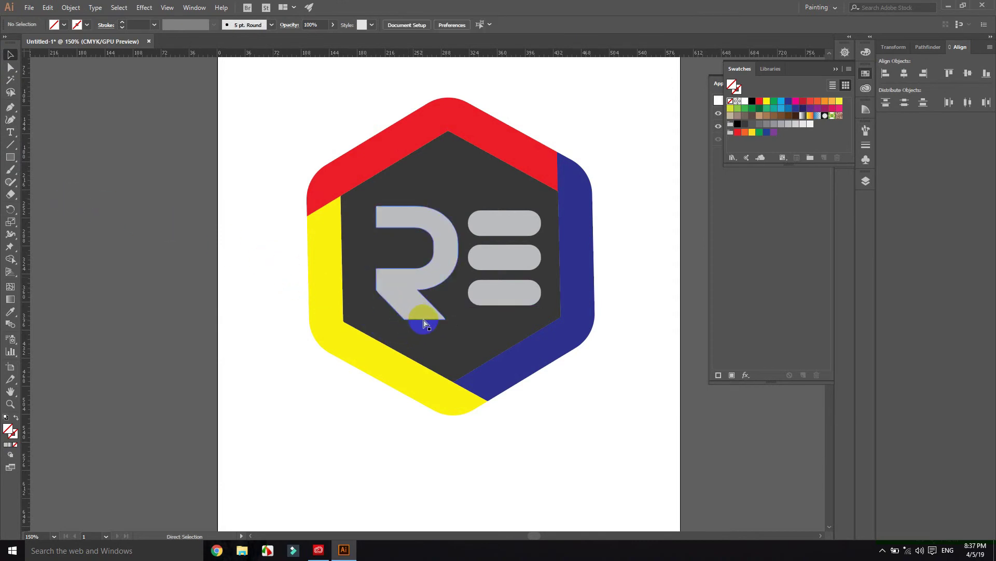
key("ctrl+a")
left_click(10, 259)
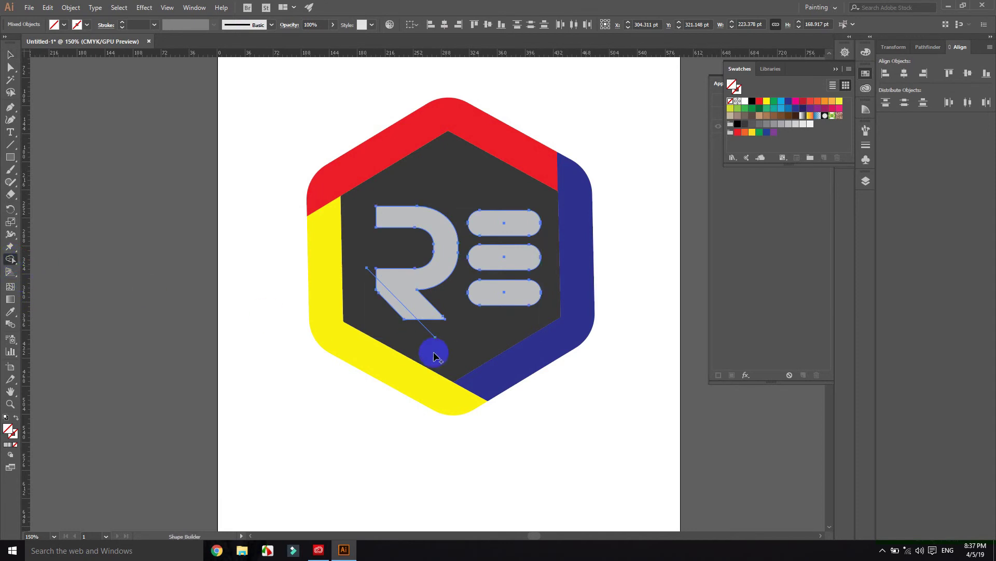
left_click_drag(424, 340, 402, 329)
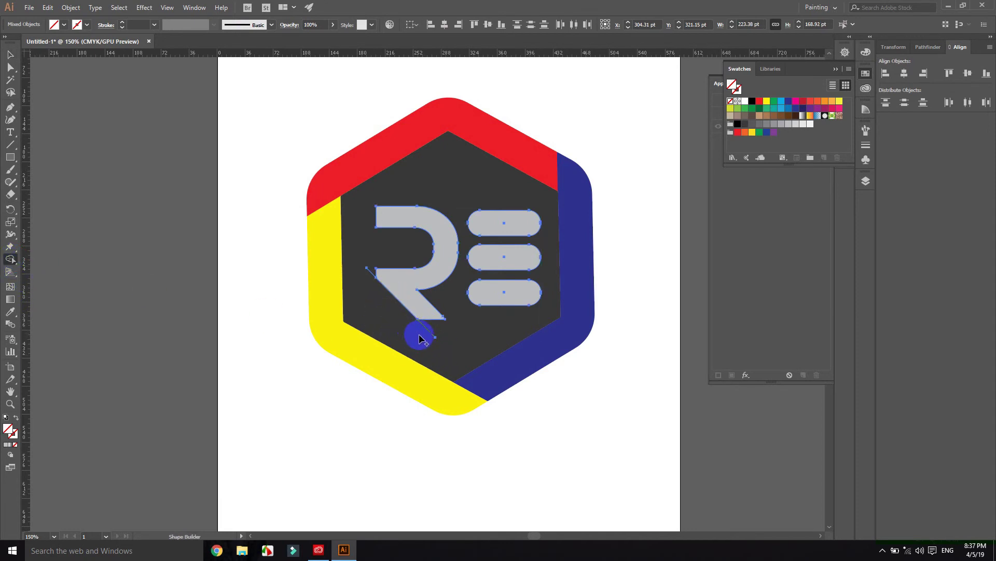
left_click_drag(375, 288, 373, 286)
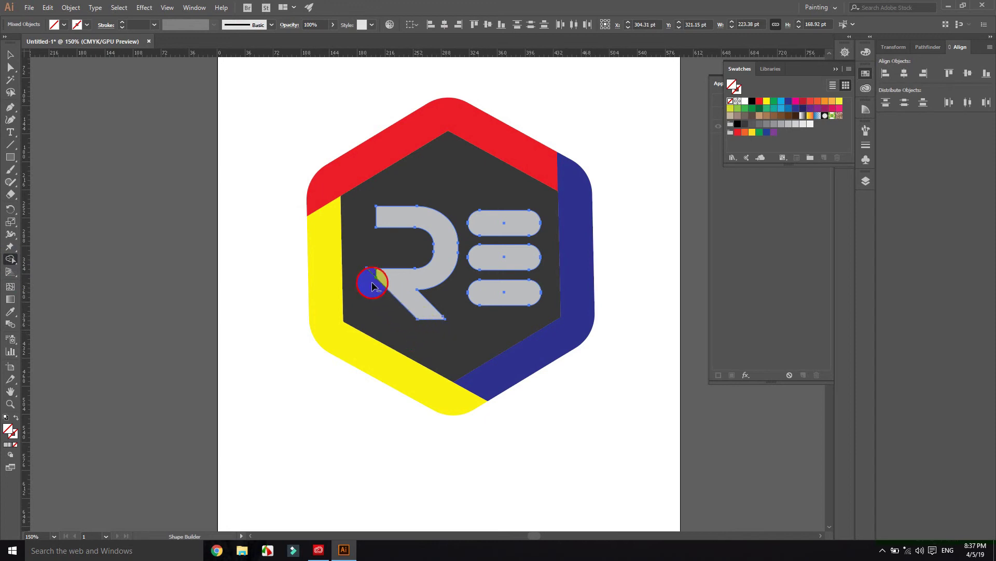
left_click(10, 54)
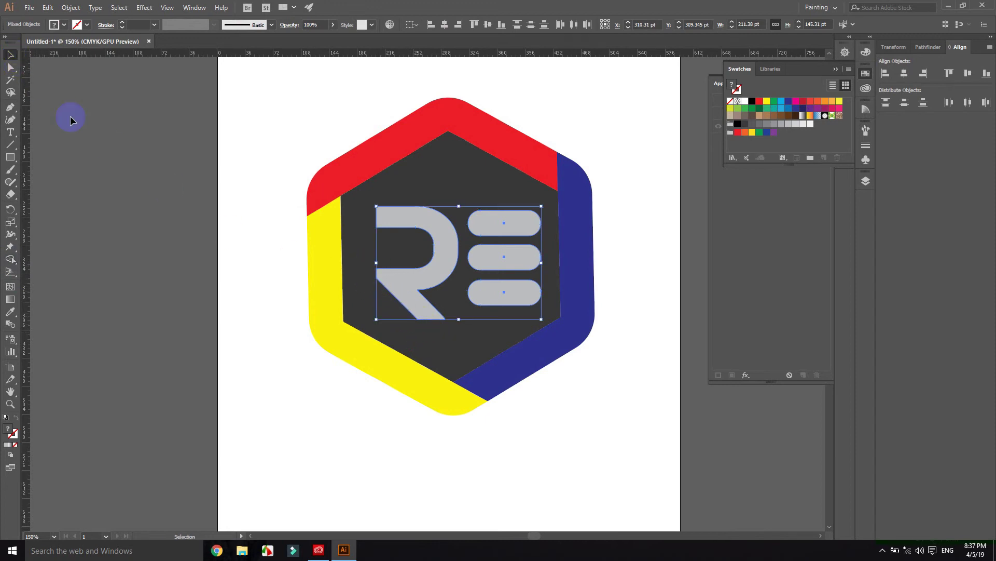
- Shorten the middle E bar and widen the top E bar to 99.695 pt
left_click(288, 180)
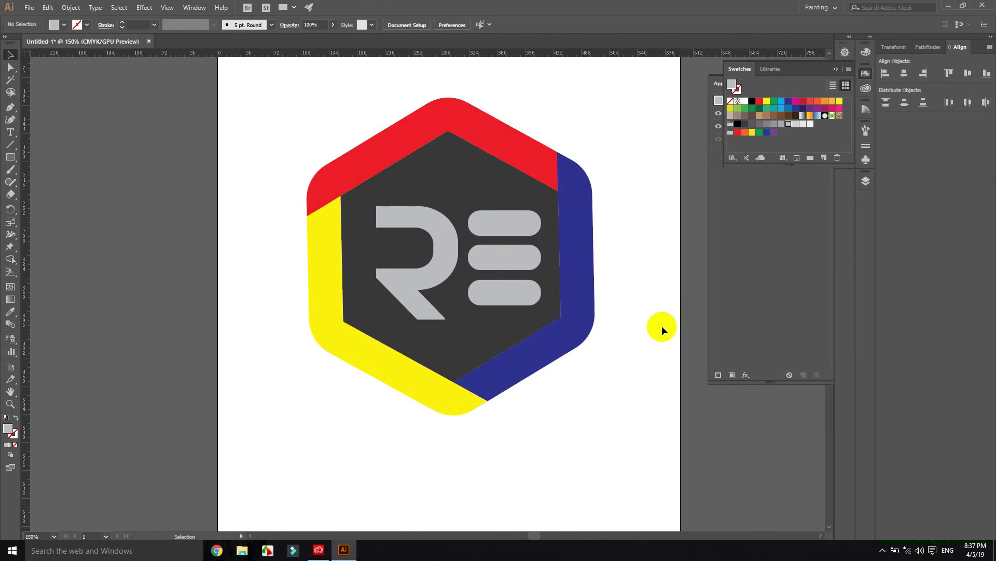
scroll(646, 300, "up", 3)
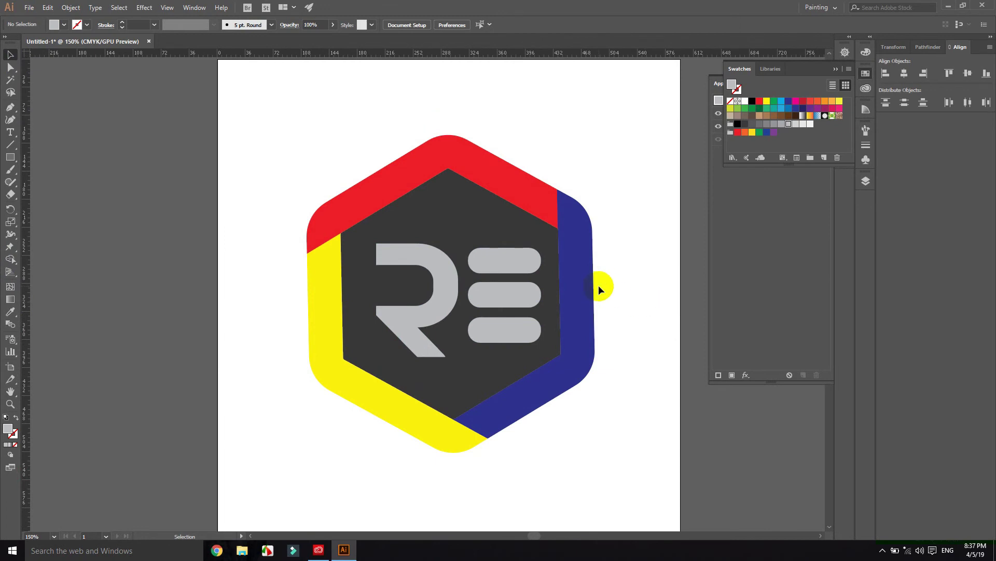
left_click(524, 297)
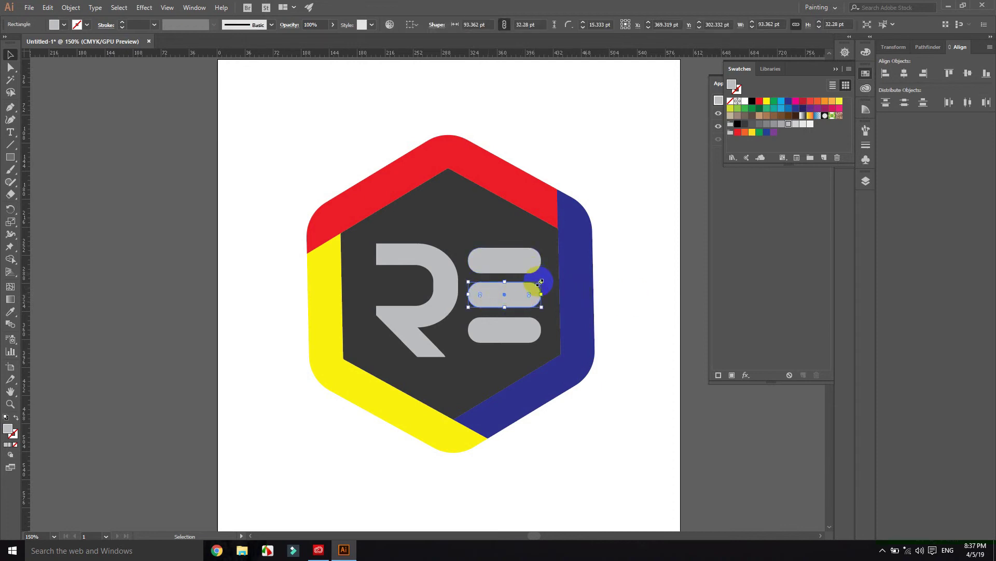
left_click_drag(542, 294, 536, 295)
left_click(640, 310)
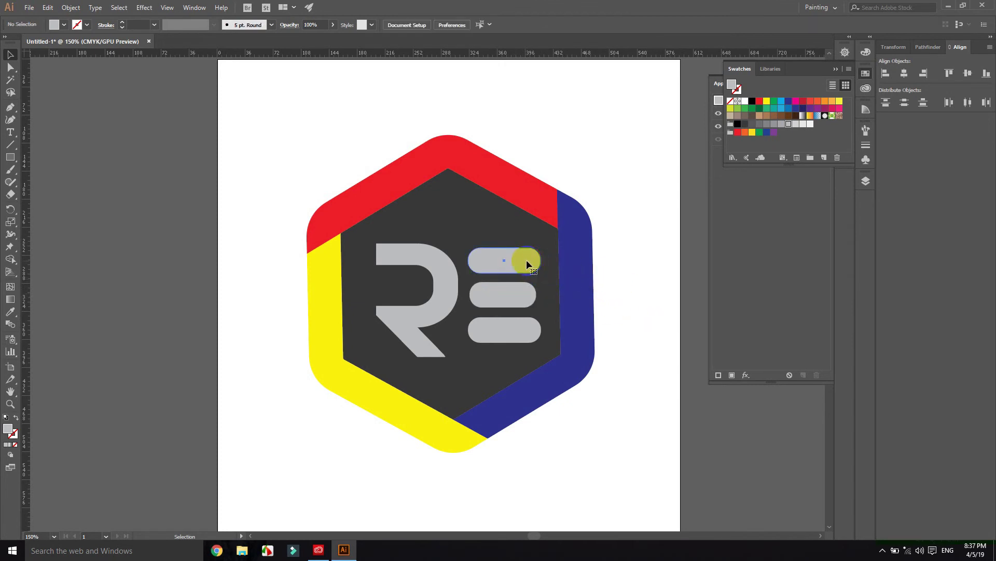
left_click(526, 261)
left_click_drag(542, 261, 546, 261)
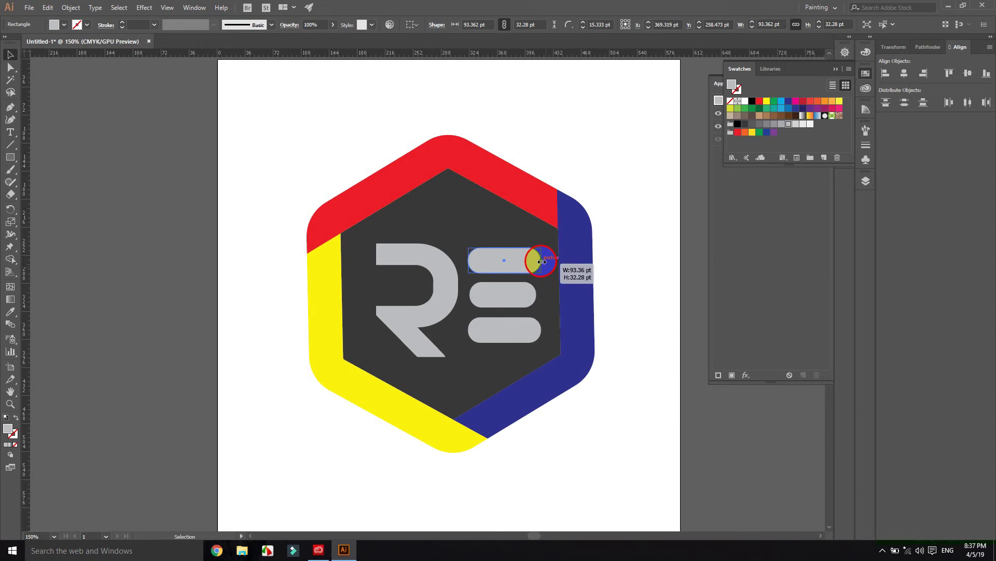
- Replace the bottom E bar with a copy of the top bar, evenly spaced below
left_click(609, 288)
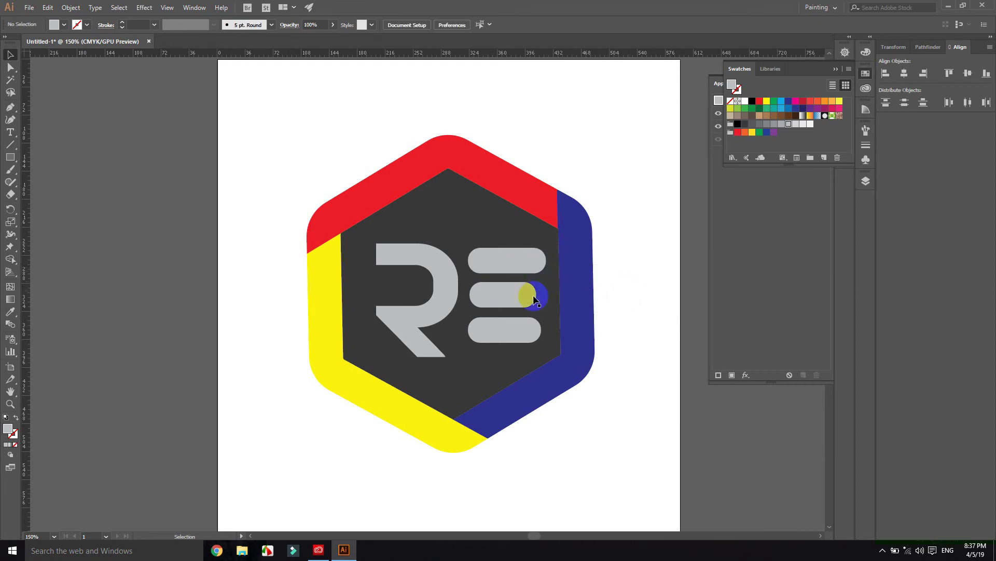
left_click(516, 326)
key("Delete")
left_click(516, 259)
left_click_drag(519, 271, 518, 341)
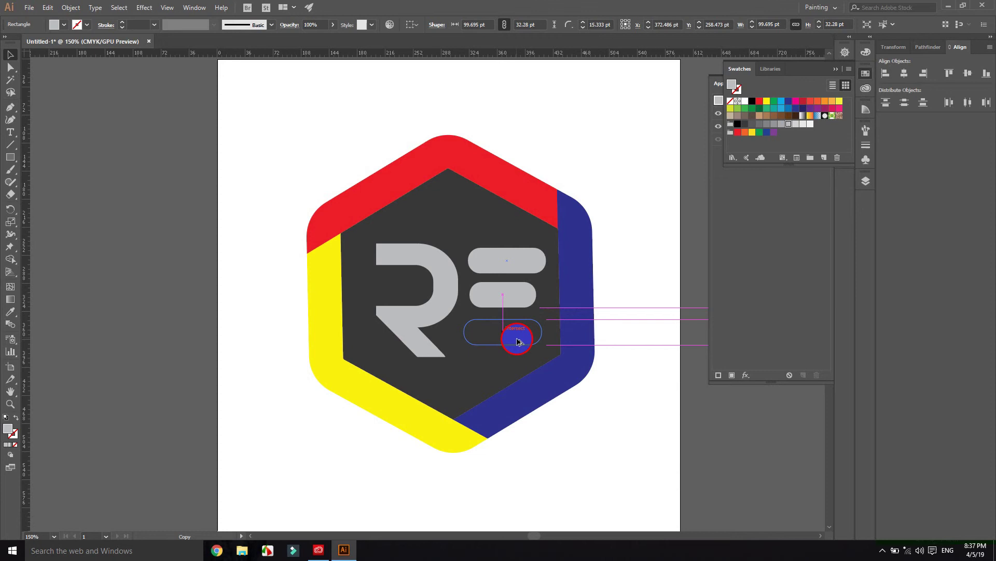
left_click_drag(517, 342, 516, 339)
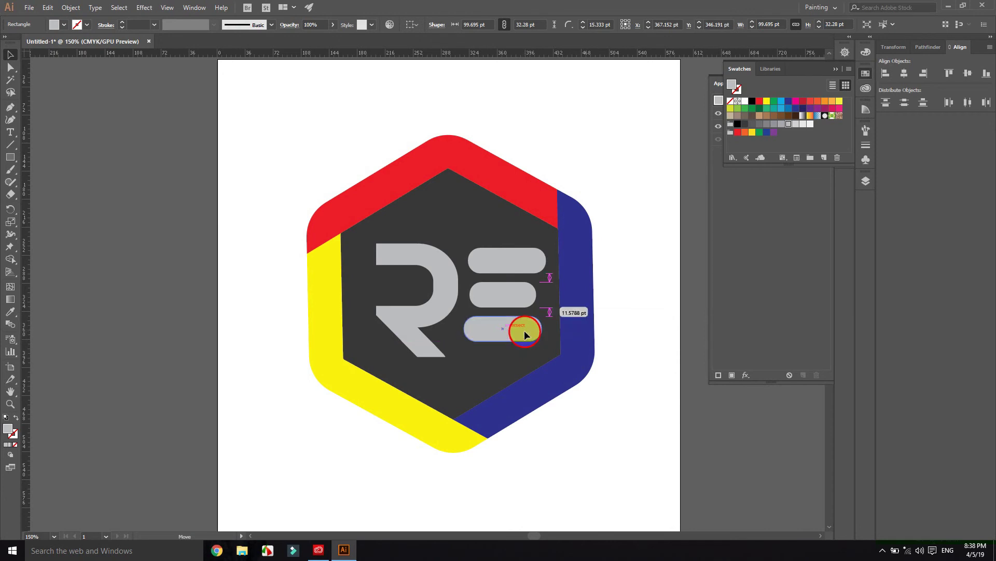
left_click_drag(523, 329, 524, 332)
- Try centre-aligning the three E bars, undo it, and deselect
left_click(514, 293)
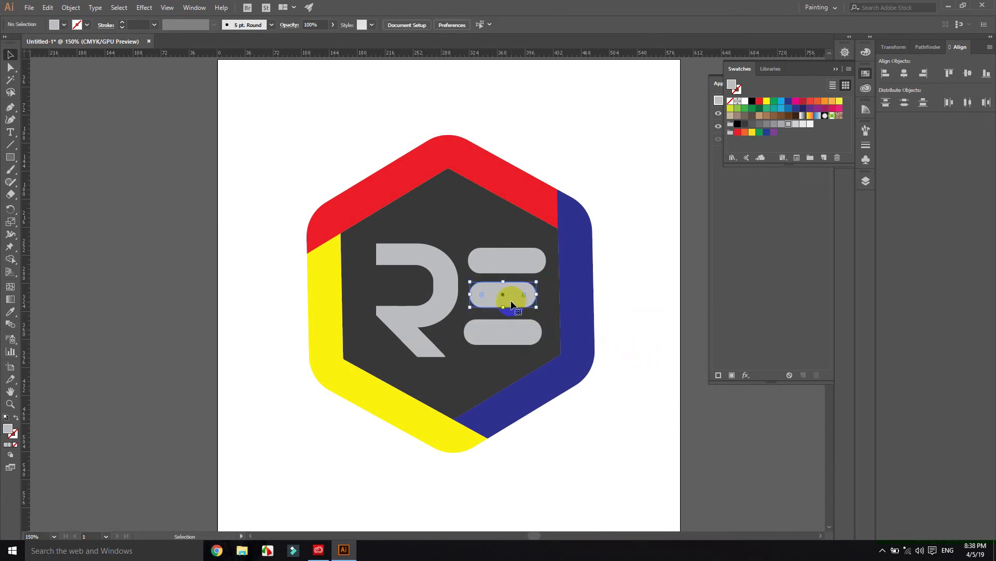
left_click(549, 287)
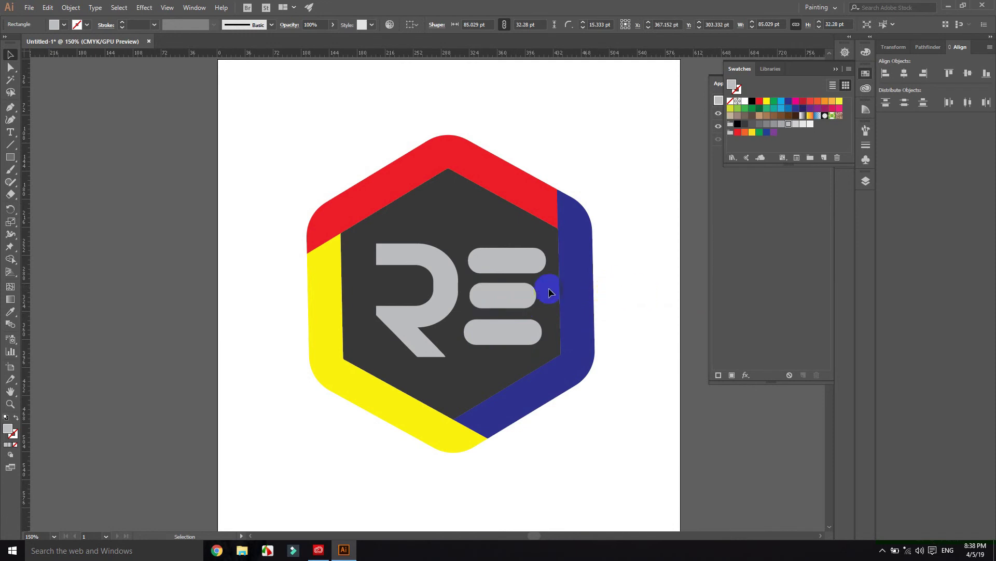
left_click(495, 260)
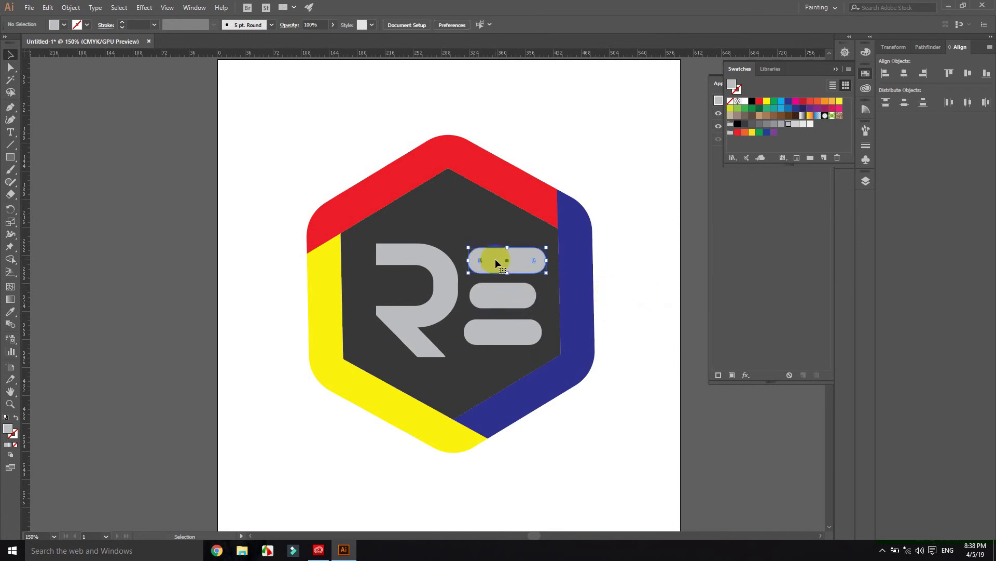
left_click(502, 295, "shift")
left_click(508, 338, "shift")
left_click(903, 75)
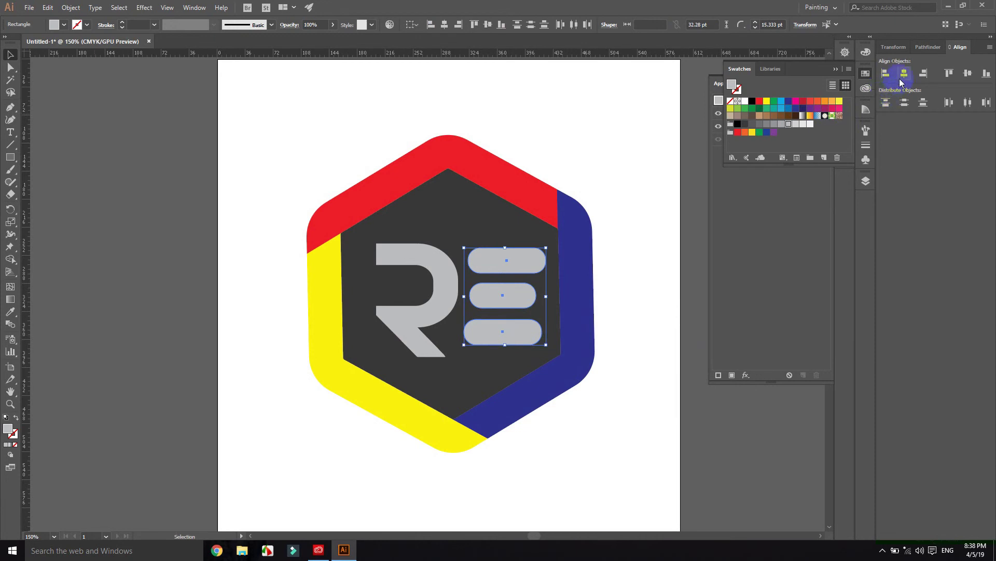
left_click(968, 75)
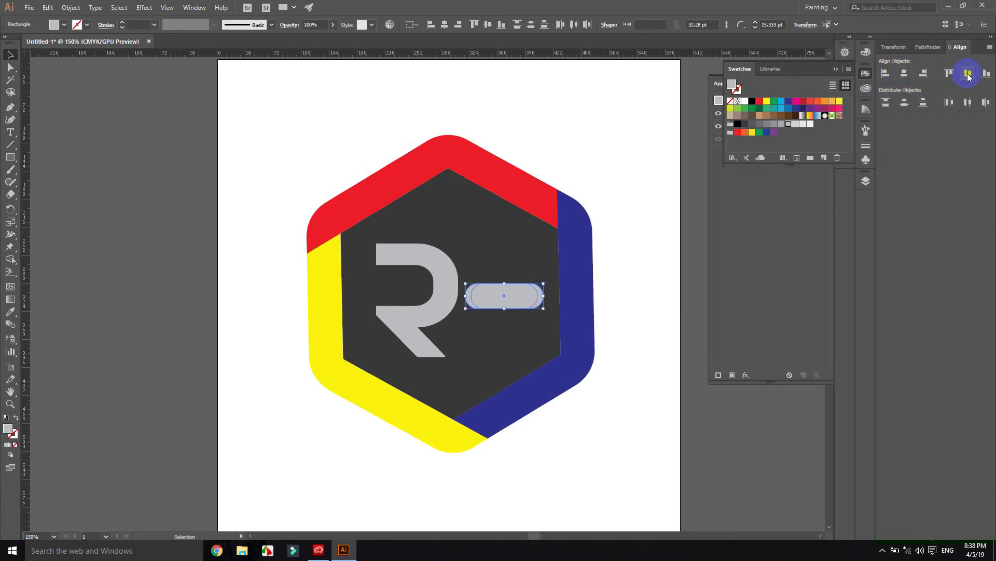
key("ctrl+z")
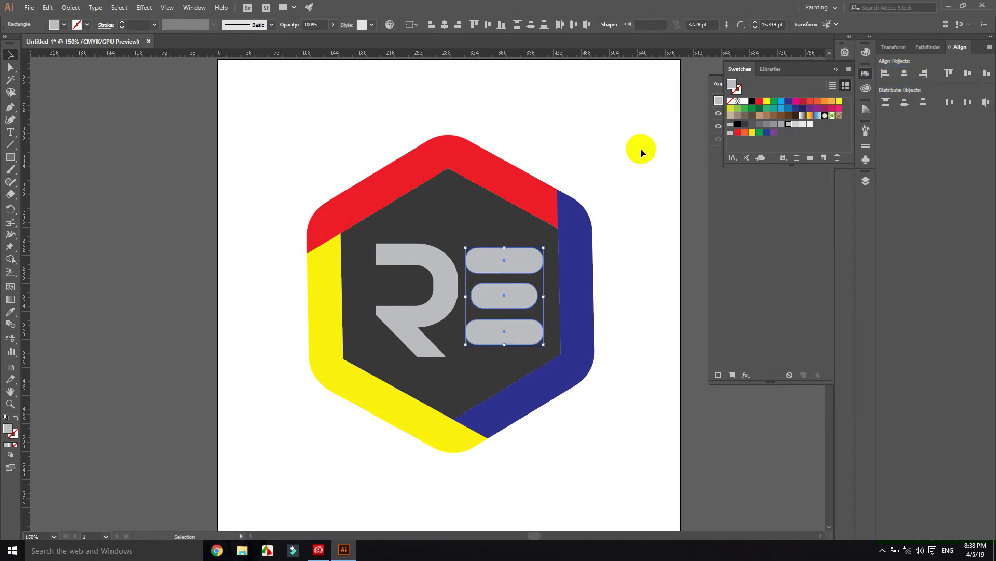
left_click(638, 160)
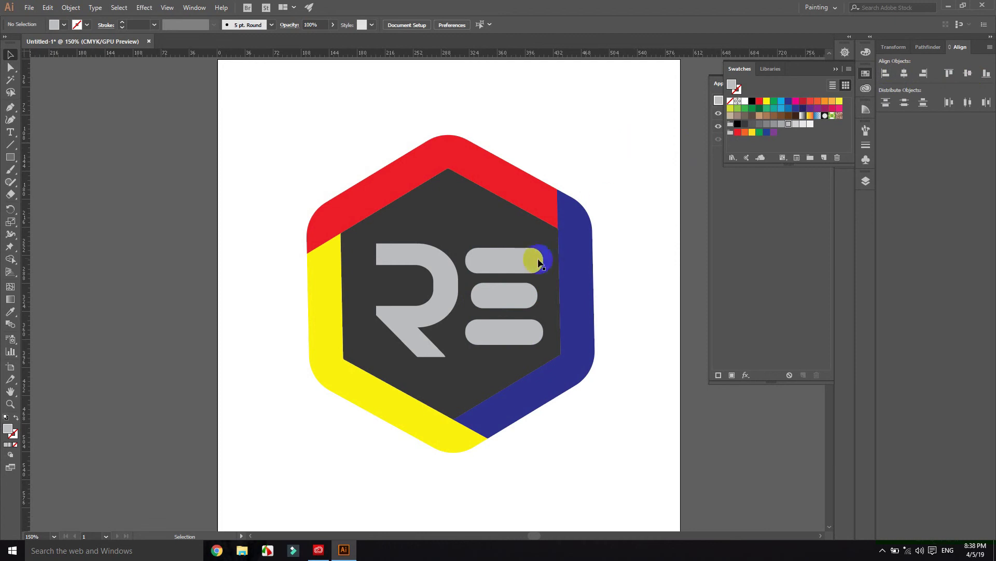
- Shorten the R from its bottom edge to match the E bars' height
left_click(431, 262)
left_click_drag(416, 359, 419, 349)
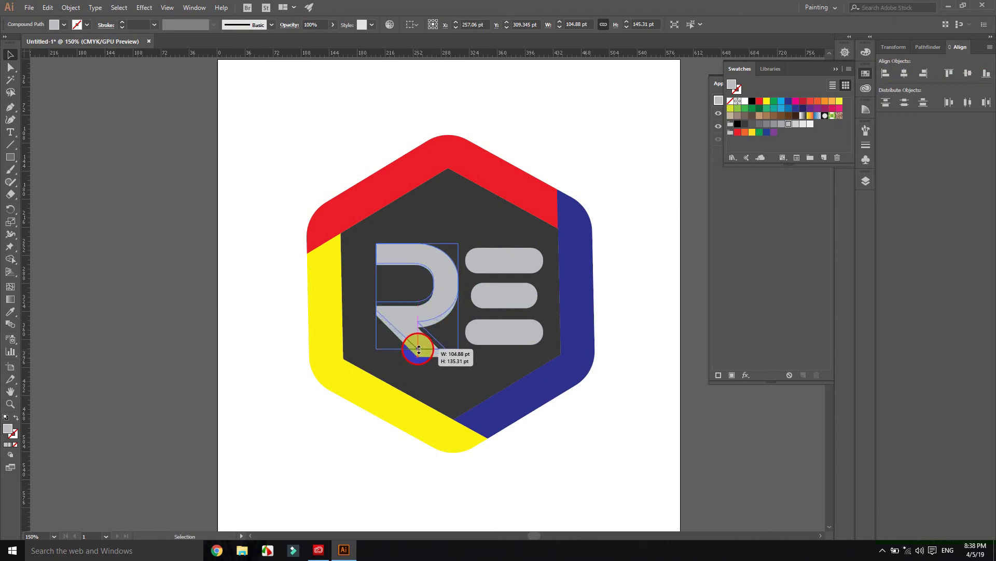
left_click_drag(419, 349, 417, 348)
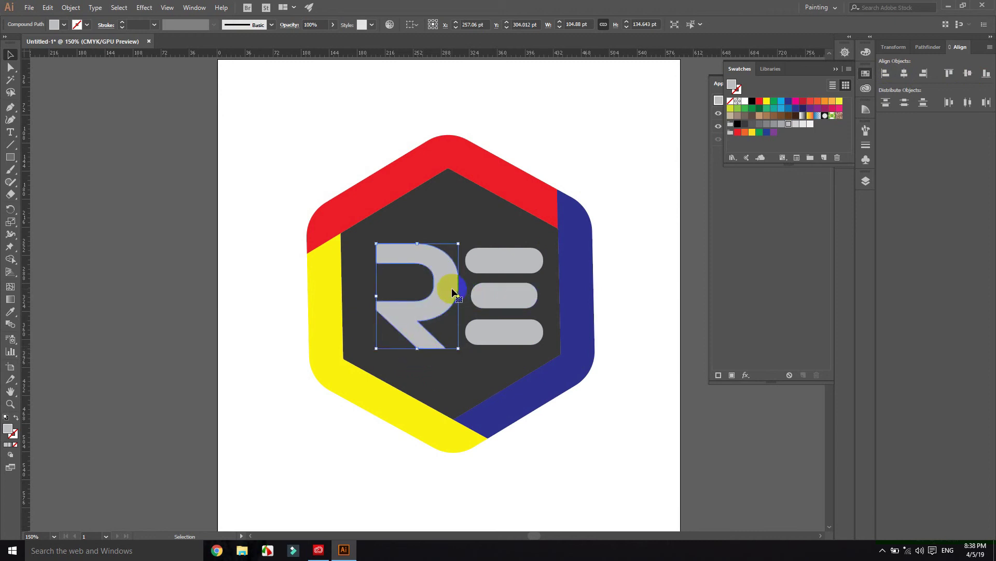
left_click(628, 334)
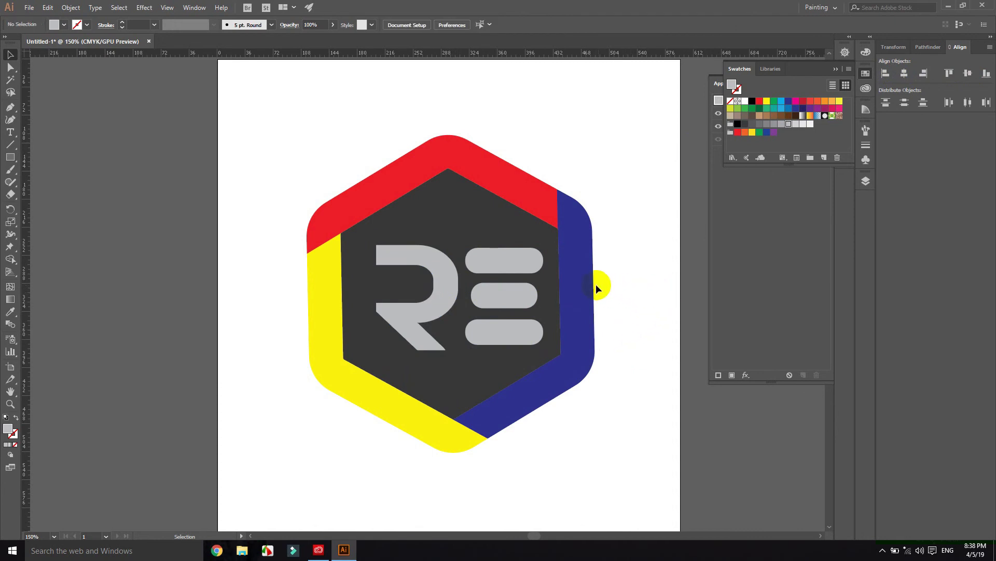
scroll(596, 284, "down", 1)
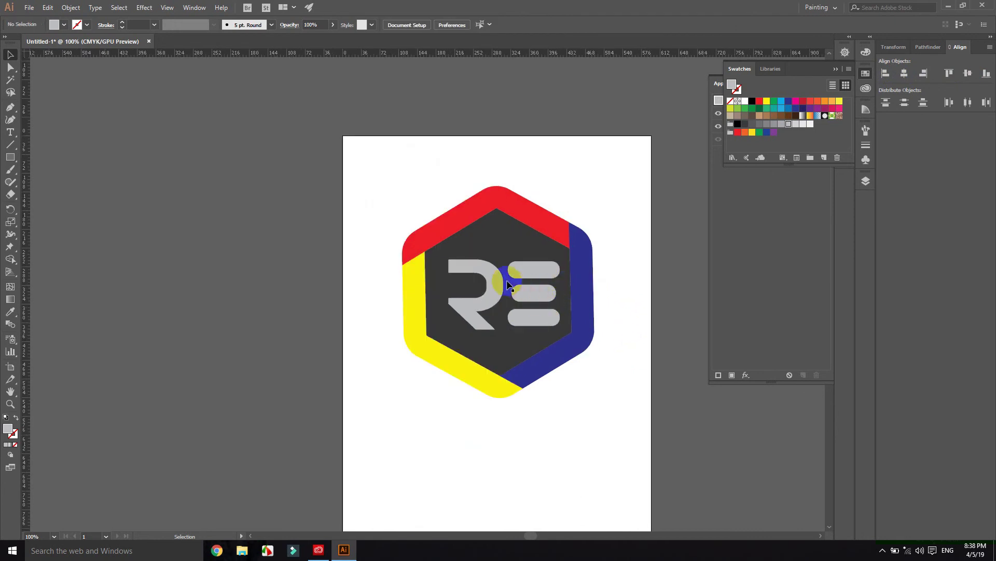
- Group the R with the three E bars and nudge the group slightly left
left_click(462, 264)
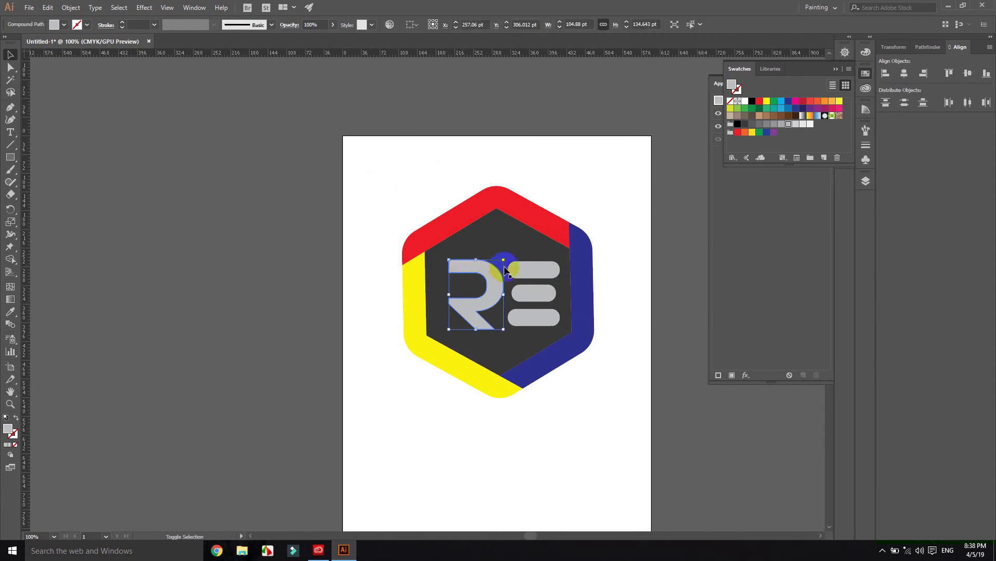
left_click(531, 268, "shift")
left_click(535, 294, "shift")
left_click(538, 318, "shift")
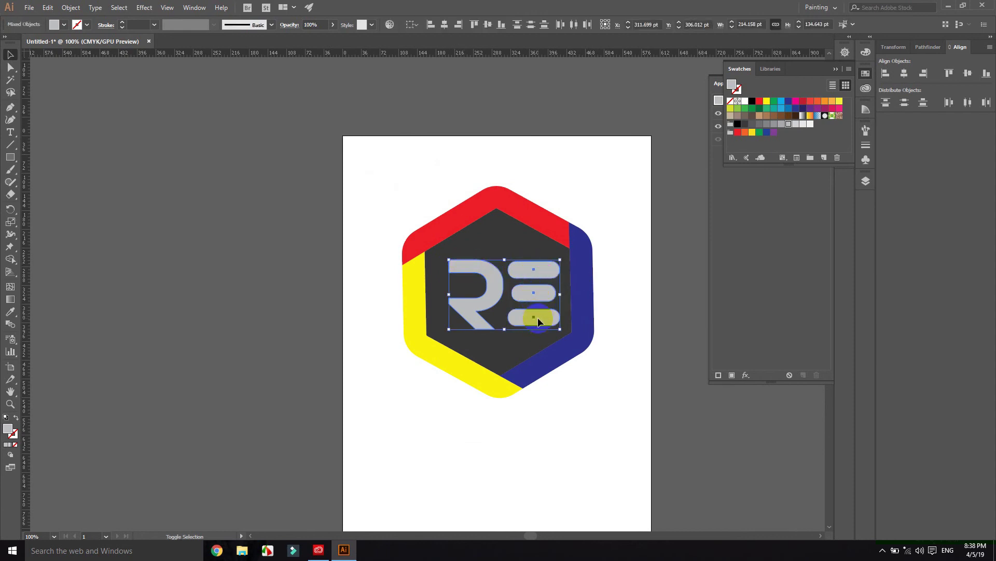
right_click(537, 316)
left_click(568, 379)
key("Left")
key("Left")
key("Left")
key("Left")
key("Left")
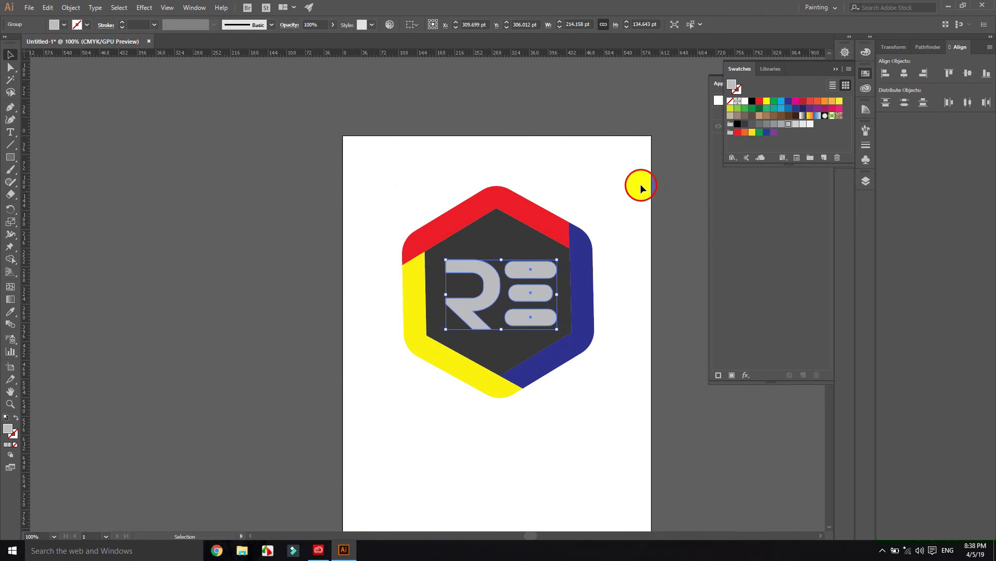
left_click(641, 188)
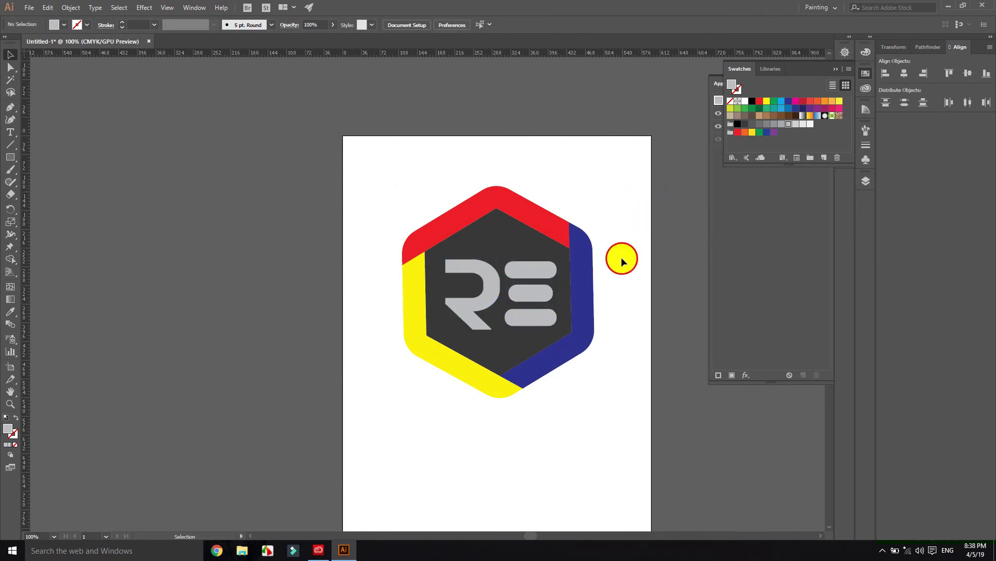
scroll(621, 257, "up", 1)
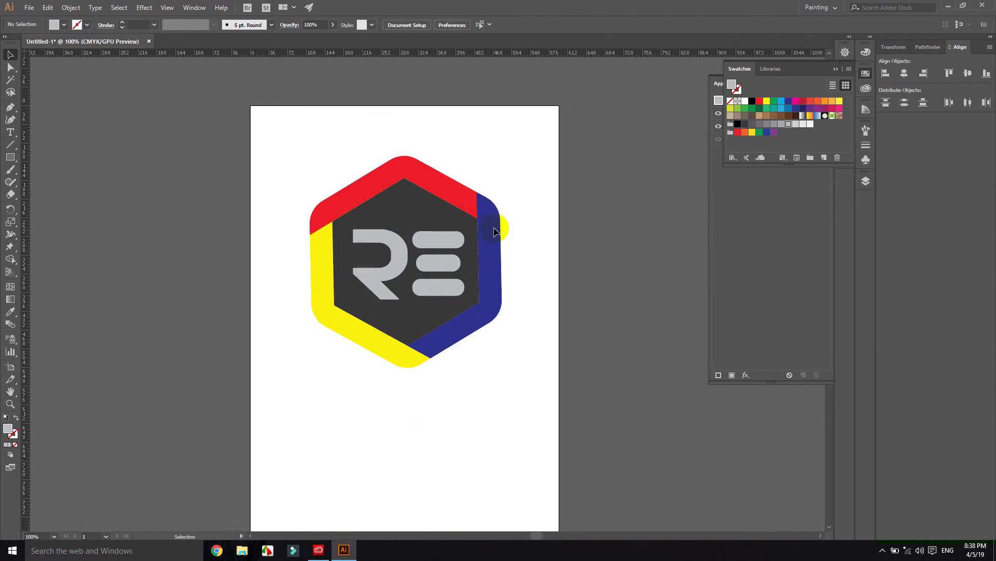
left_click_drag(540, 211, 592, 220)
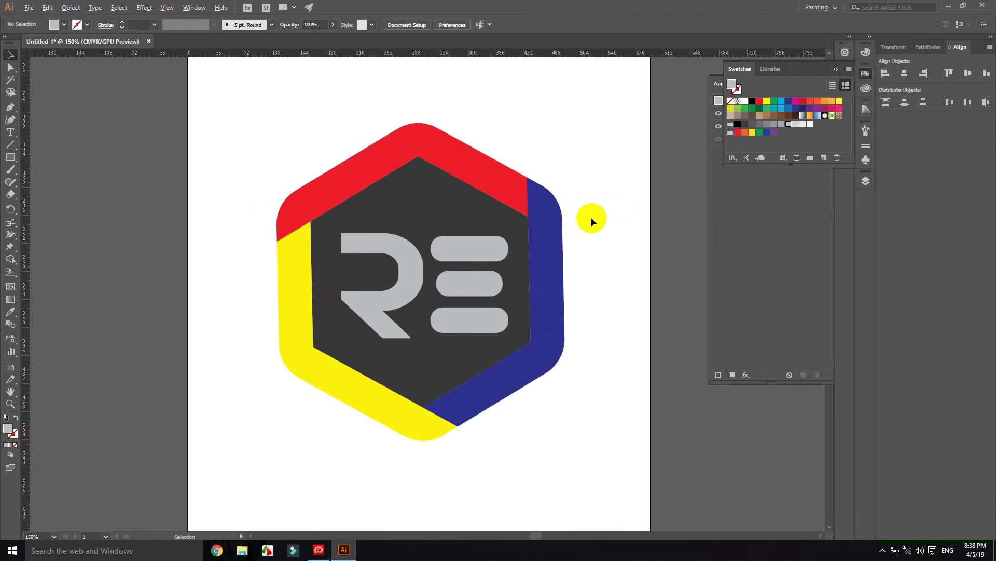
scroll(551, 236, "down", 1)
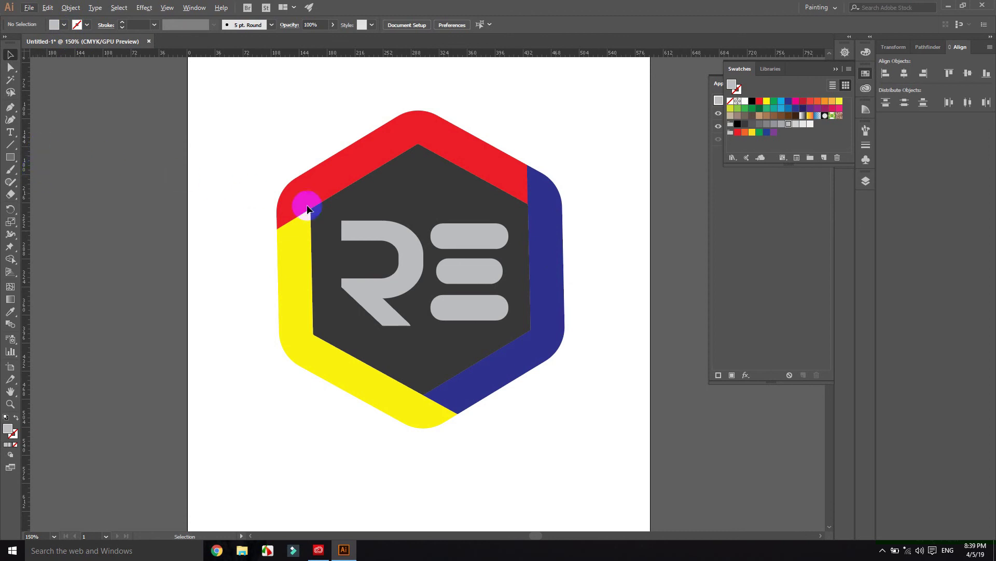
scroll(349, 207, "down", 2, "alt")
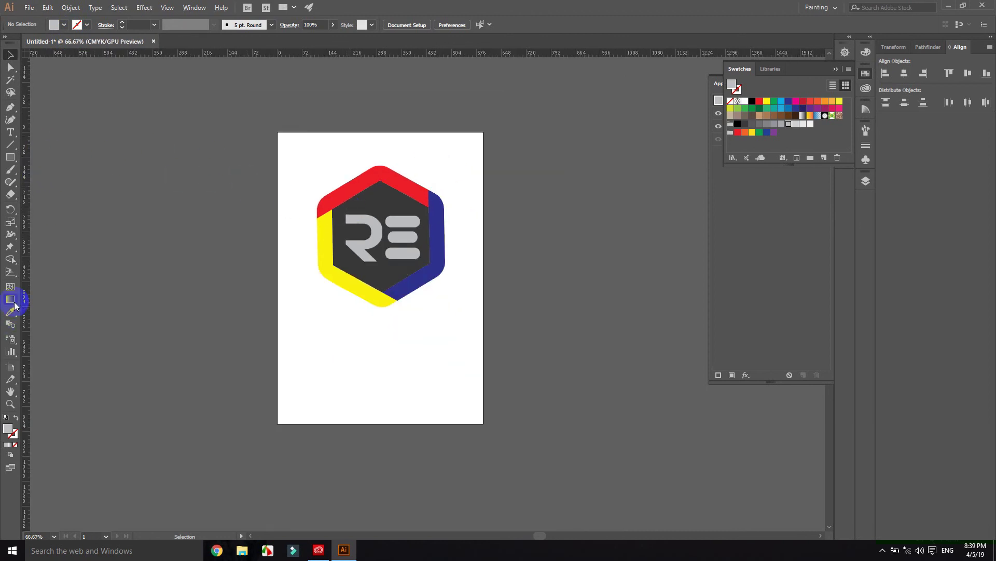
- Crop artboard 1's top and bottom edges tightly to the badge
left_click(10, 367)
left_click(311, 388)
left_click_drag(380, 424, 387, 333)
left_click_drag(380, 133, 382, 146)
key("Escape")
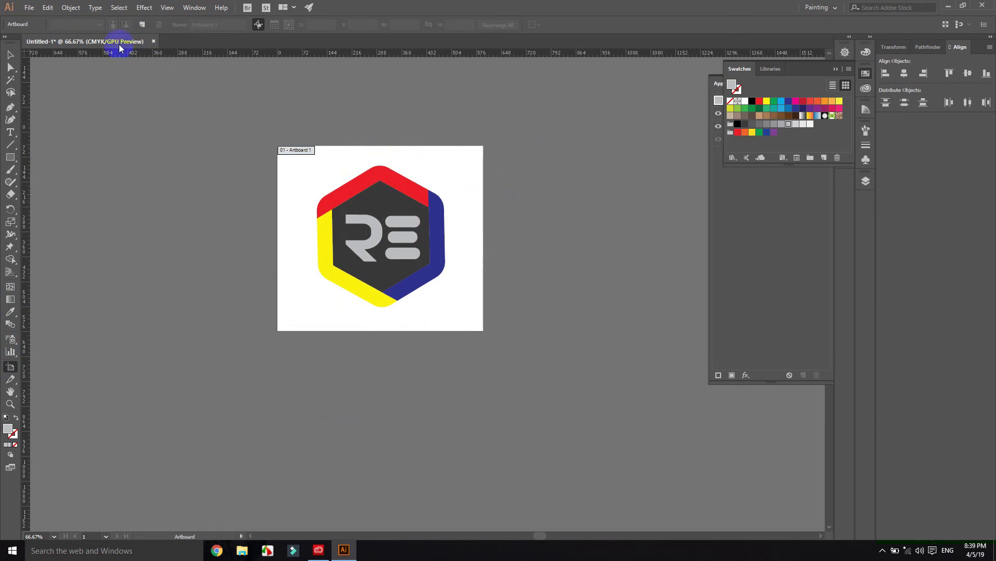
- Export the badge to the Desktop as a transparent PNG named Untitled-logo
left_click(29, 9)
left_click(60, 101)
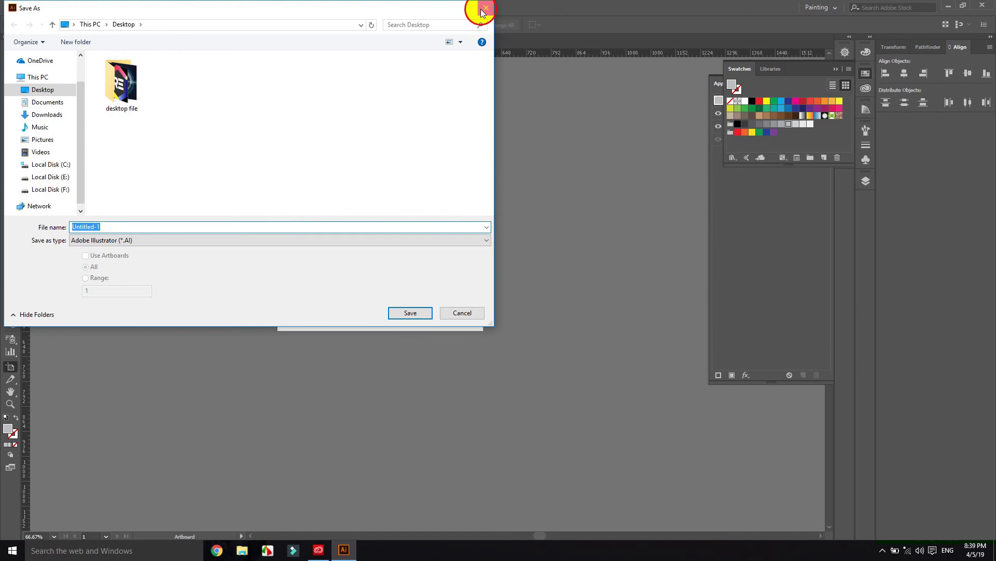
left_click(484, 8)
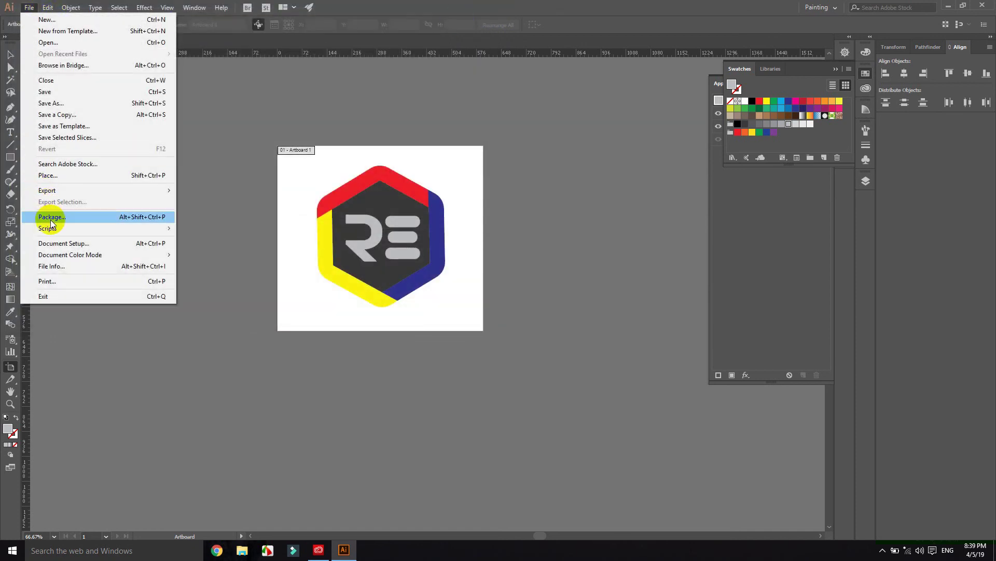
mouse_move(47, 190)
left_click(201, 202)
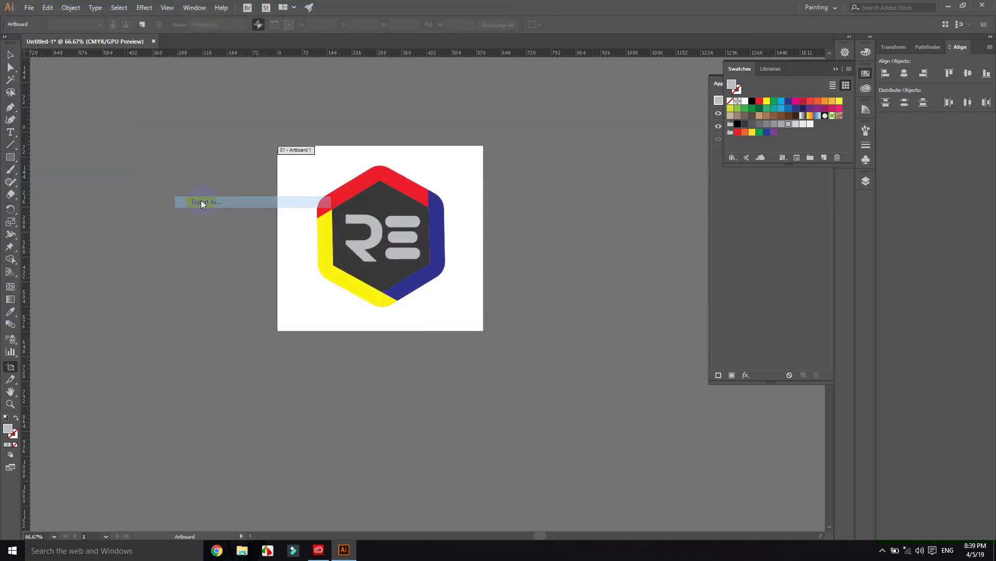
left_click(57, 93)
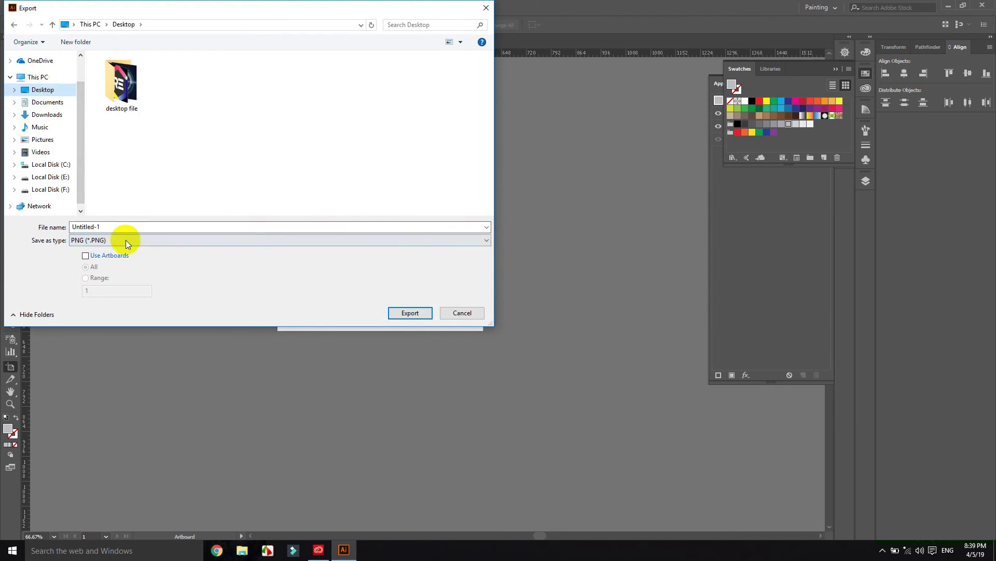
double_click(115, 227)
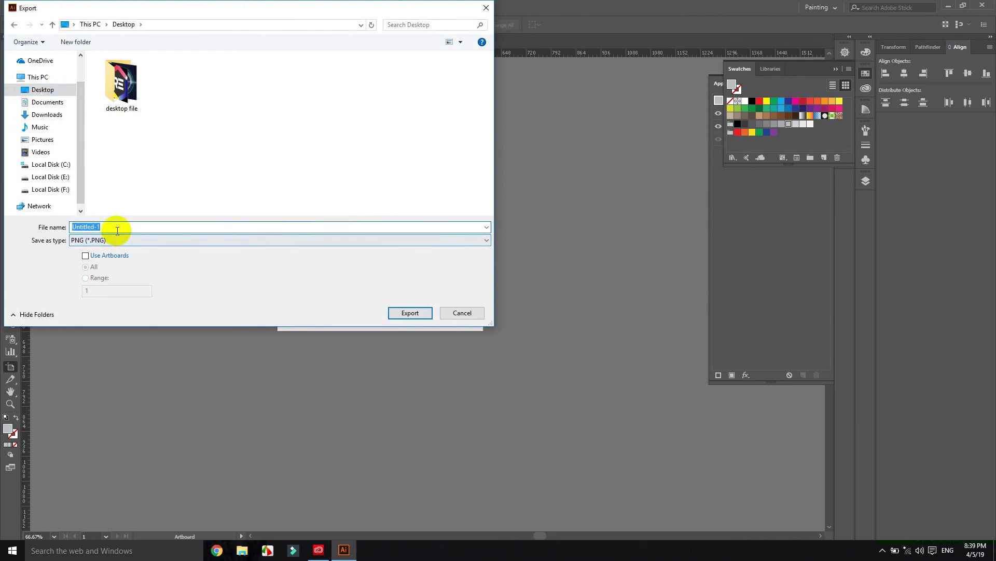
left_click(114, 227)
type("ogo")
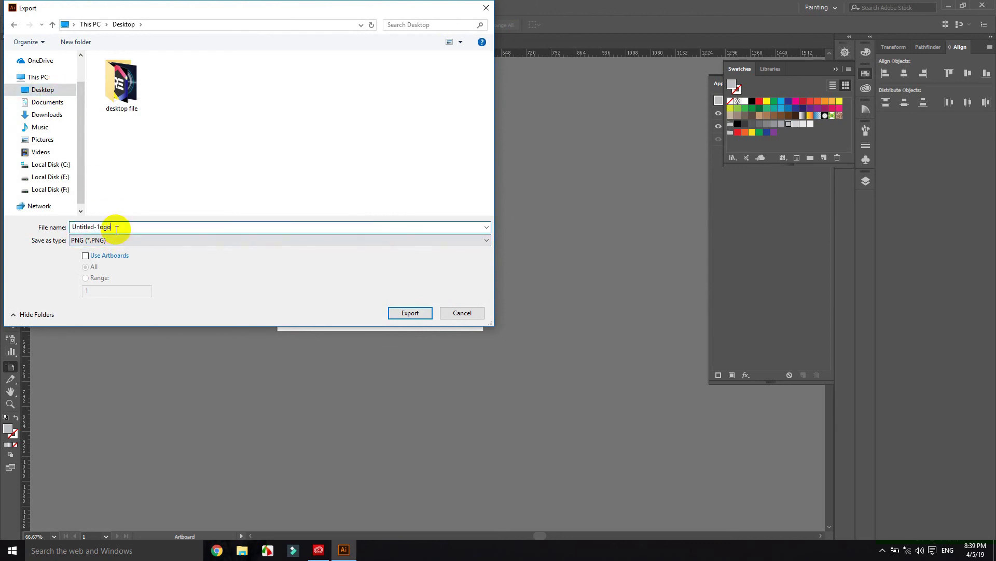
left_click(408, 313)
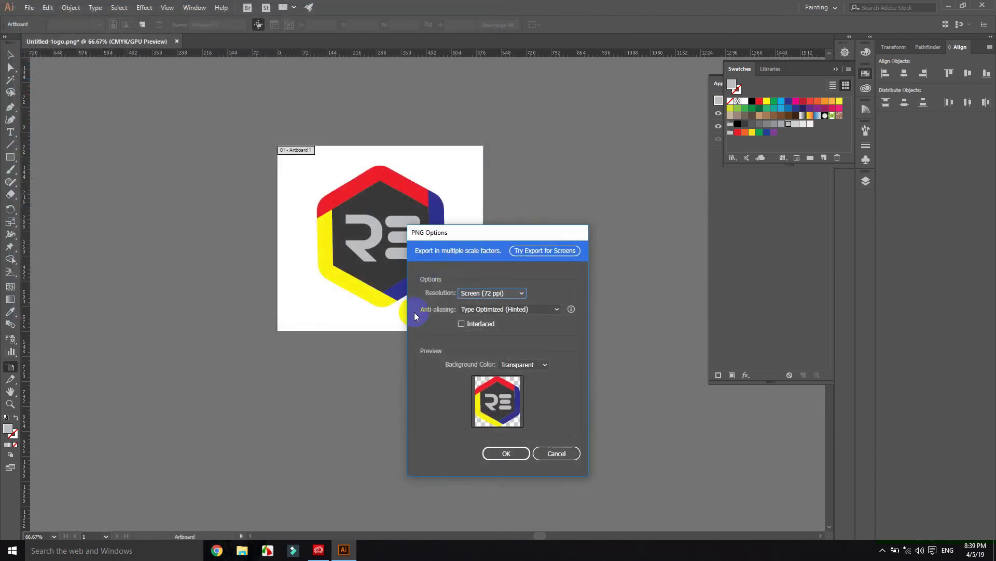
left_click(506, 453)
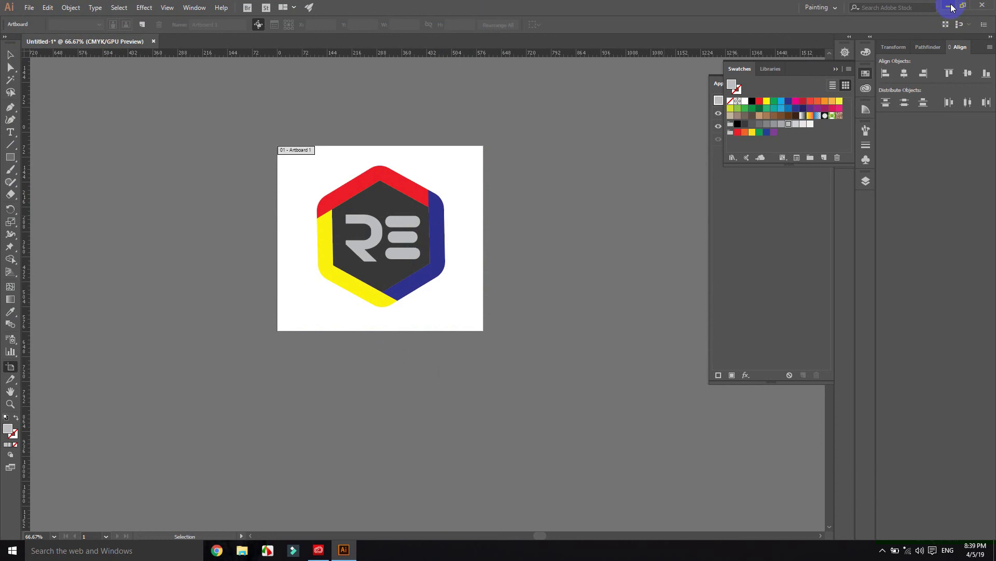
- Close Illustrator without saving the document, then show the hidden tray icons
left_click(983, 5)
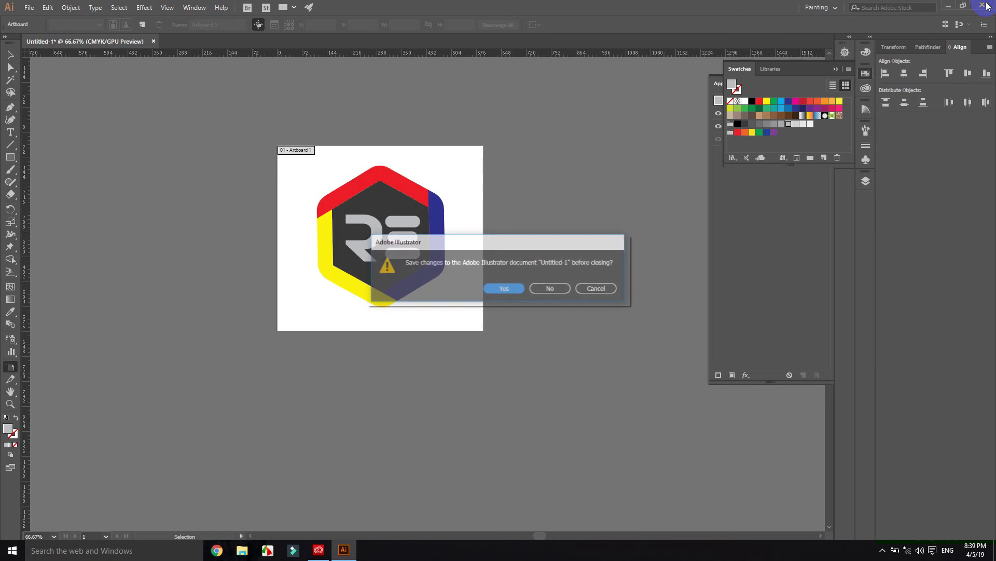
left_click(551, 289)
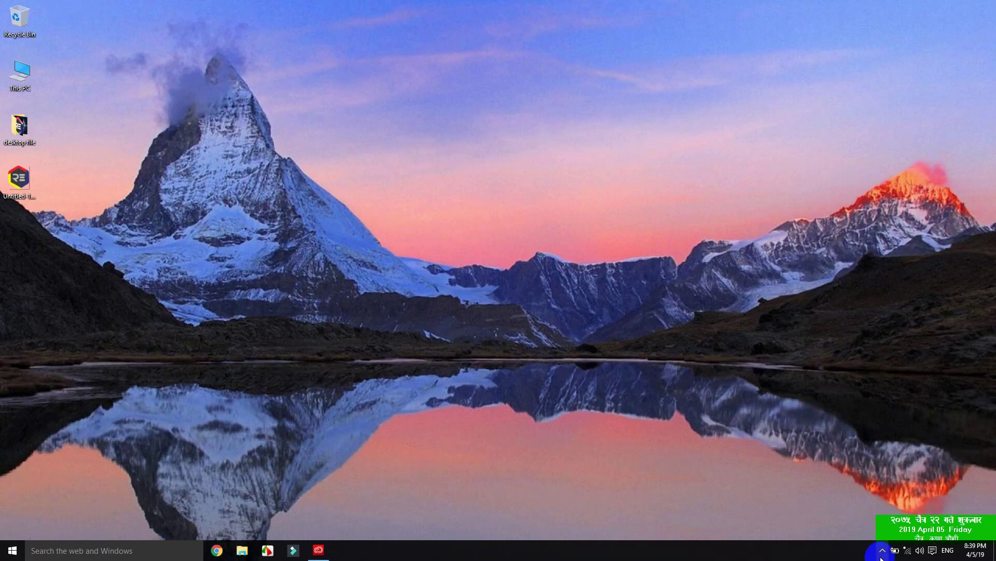
left_click(881, 555)
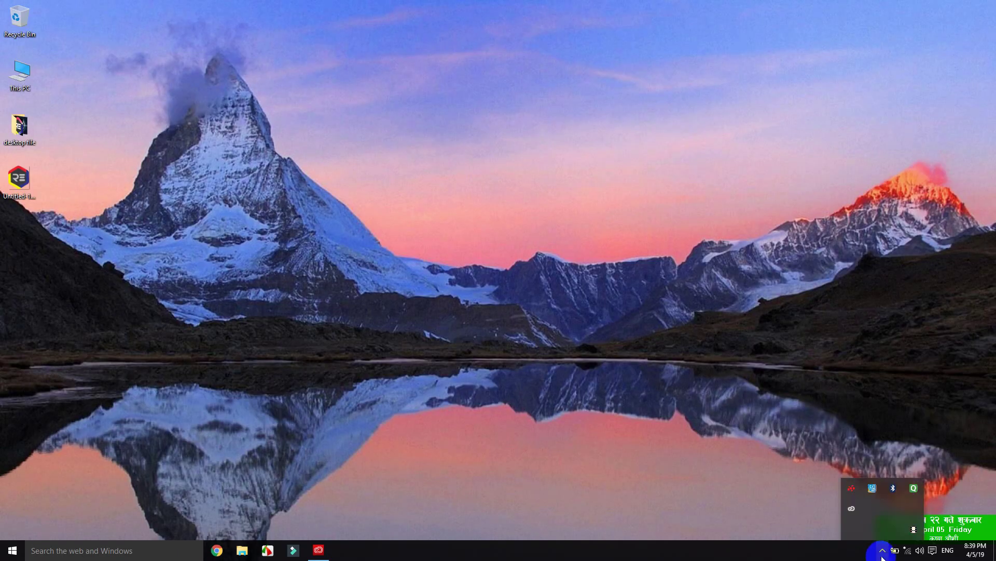